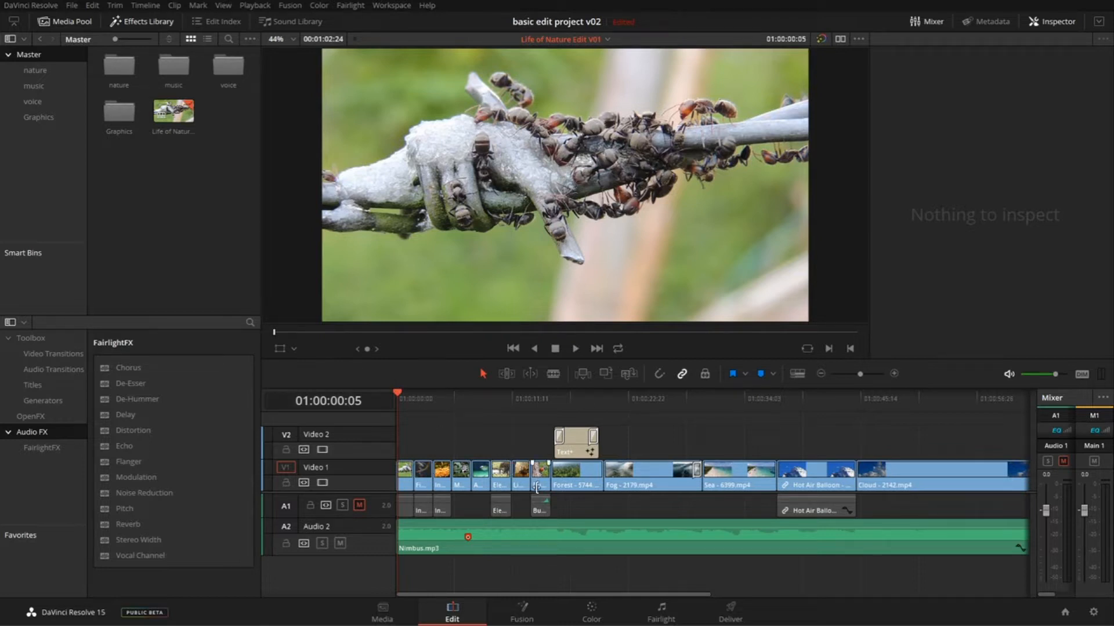
- View the edit on the Color page and return to the Edit page
{"action": "left_click", "coordinate": [592, 614]}
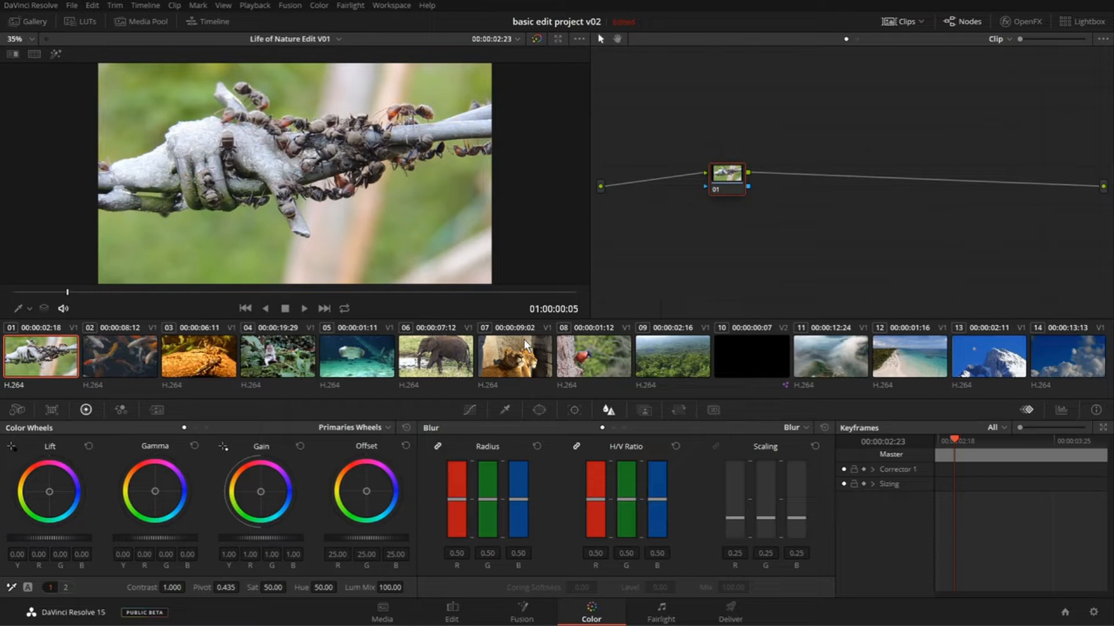
{"action": "left_click", "coordinate": [461, 615]}
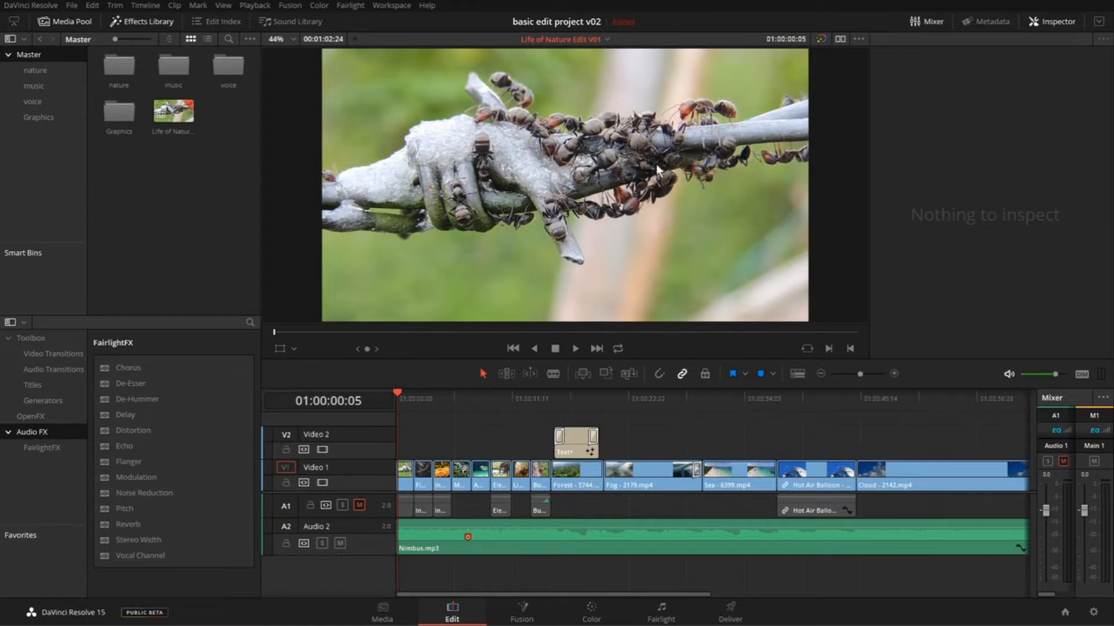
- View the voice pitch test v01 and Timeline 3 timelines, and return to the Life of Nature Edit V01 timeline
{"action": "left_click", "coordinate": [190, 120]}
{"action": "left_click", "coordinate": [606, 39]}
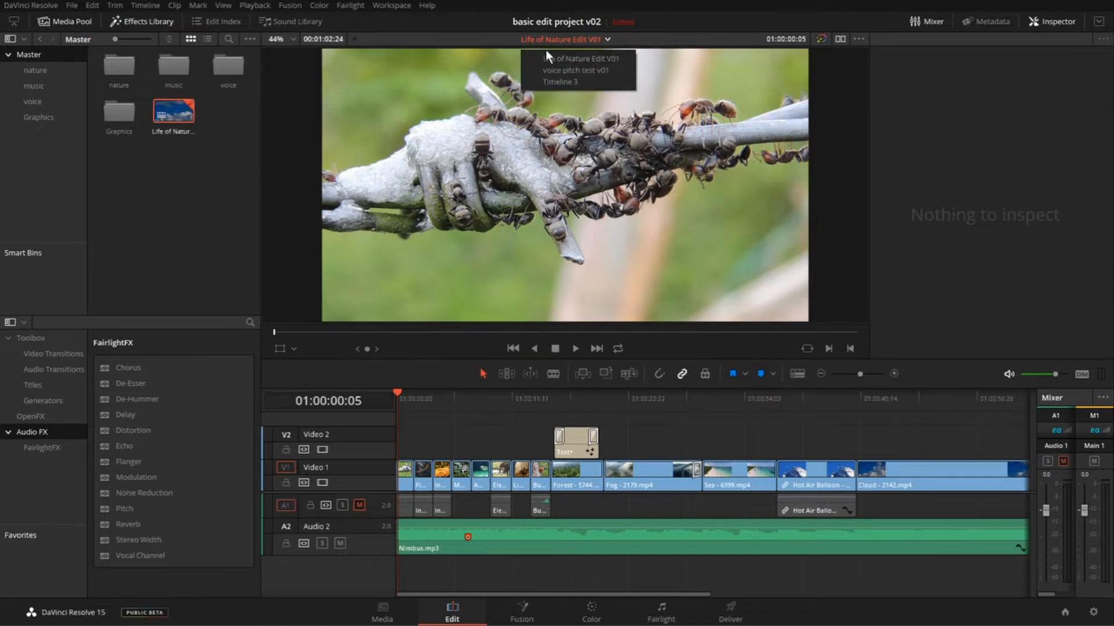
{"action": "left_click", "coordinate": [580, 71]}
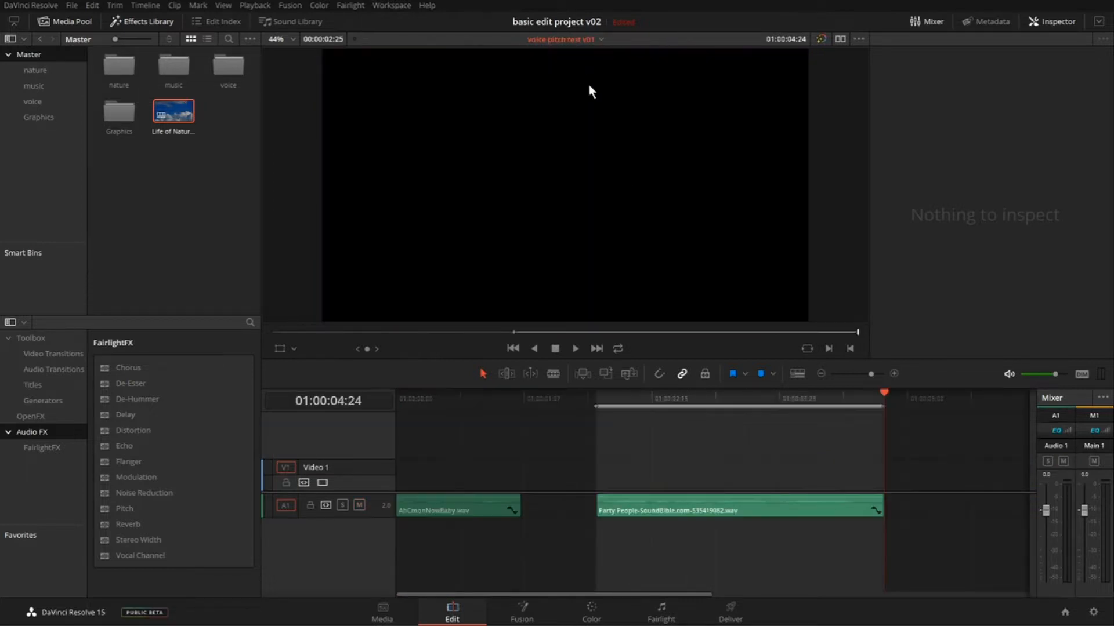
{"action": "left_click", "coordinate": [576, 39]}
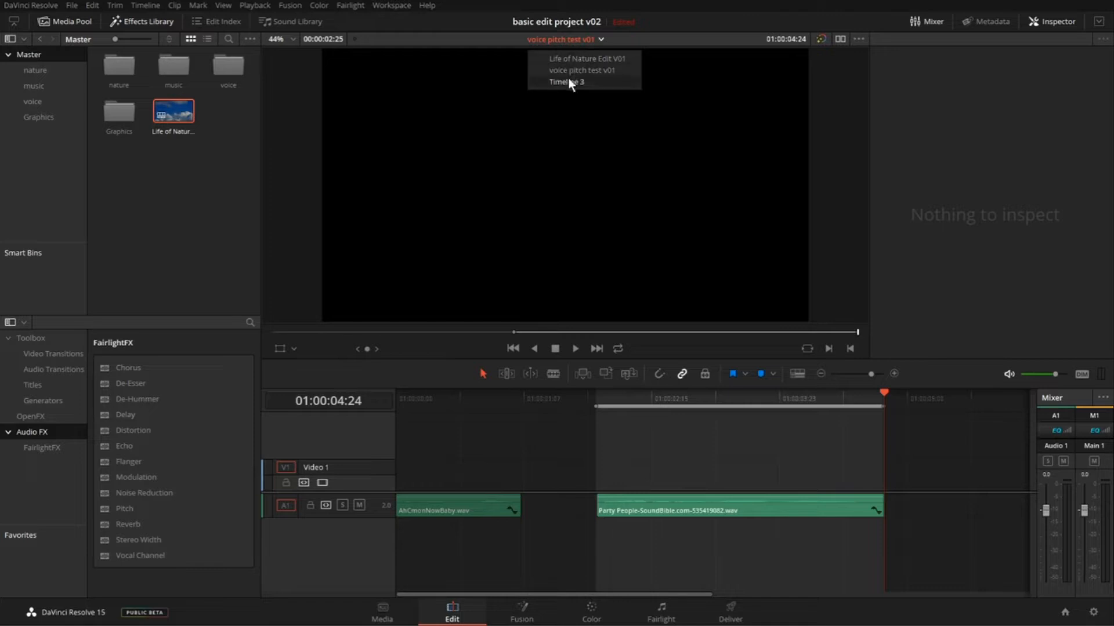
{"action": "left_click", "coordinate": [569, 78]}
{"action": "left_click", "coordinate": [582, 40]}
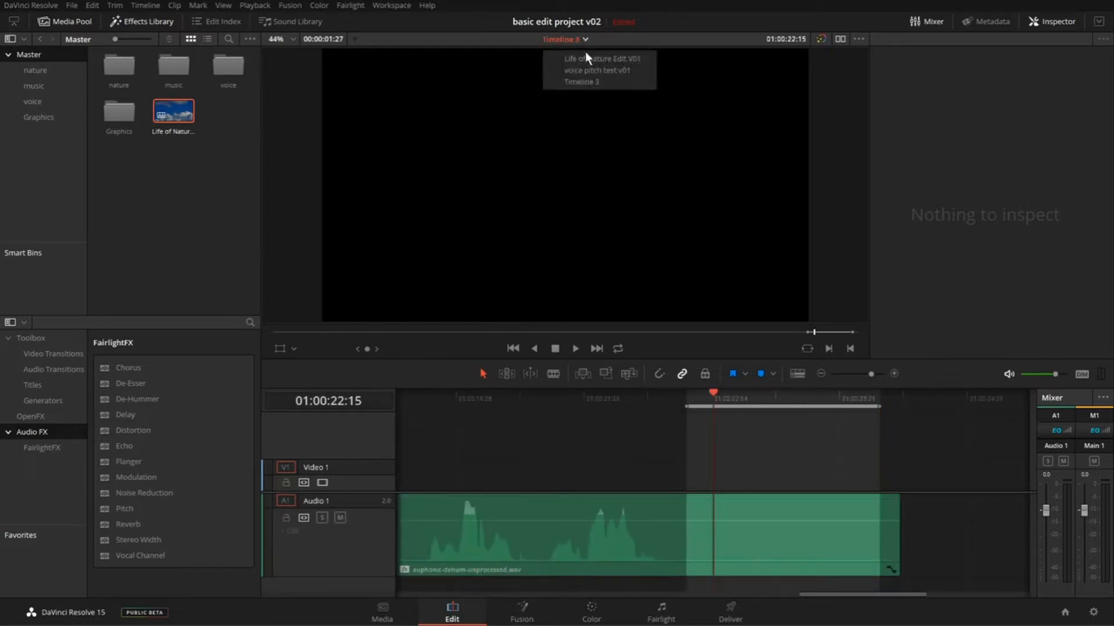
{"action": "left_click", "coordinate": [607, 56]}
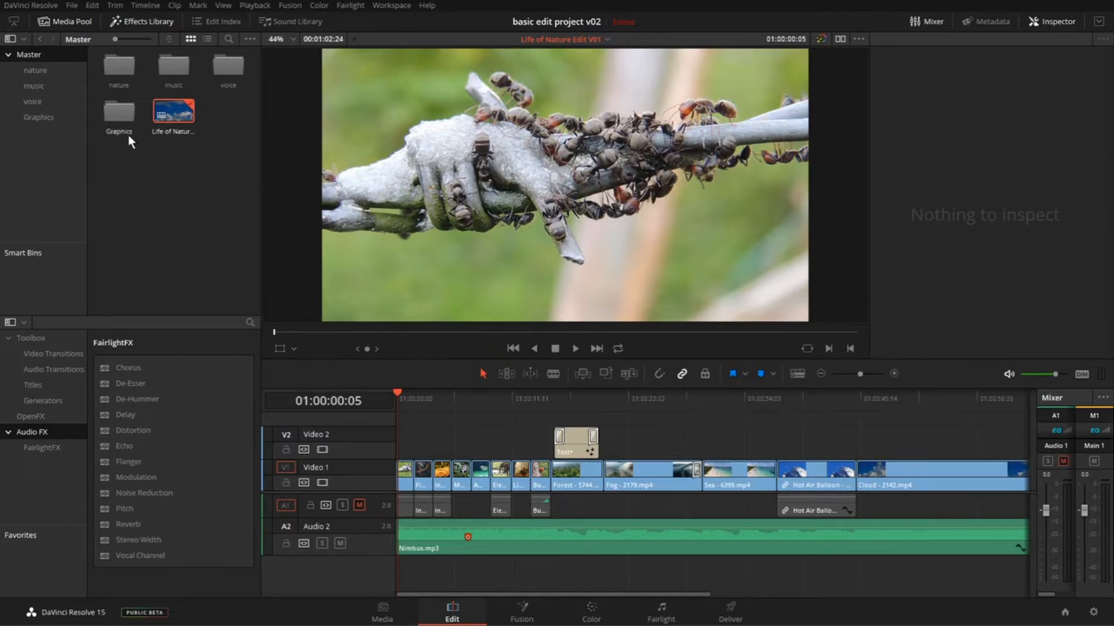
- Open the nature bin and view the ant clip's composition on the Fusion page
{"action": "double_click", "coordinate": [122, 63]}
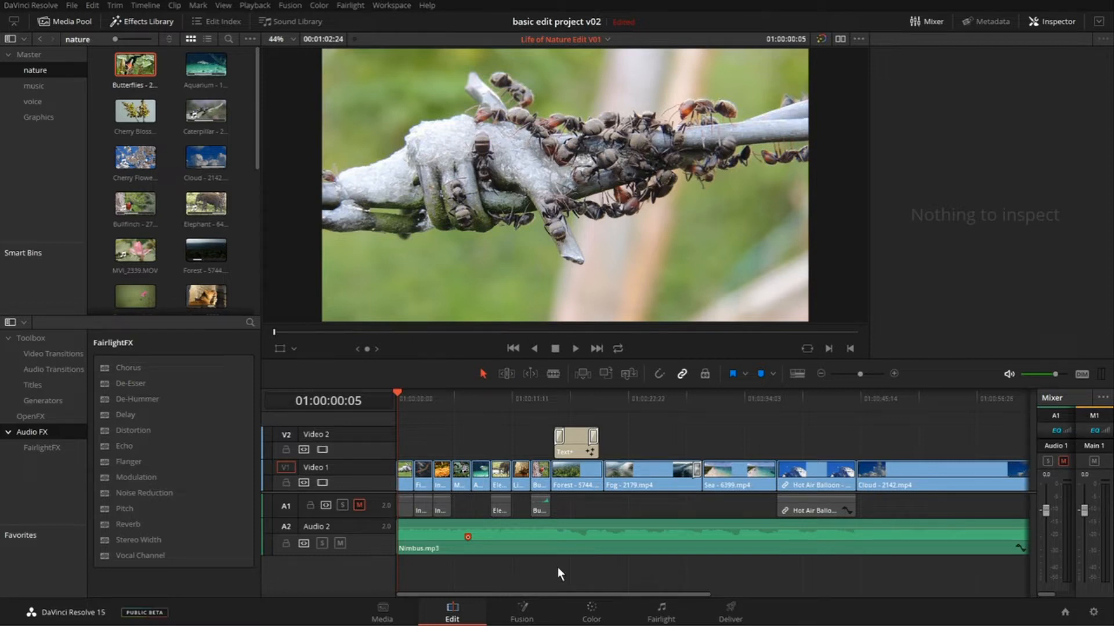
{"action": "left_click", "coordinate": [522, 619]}
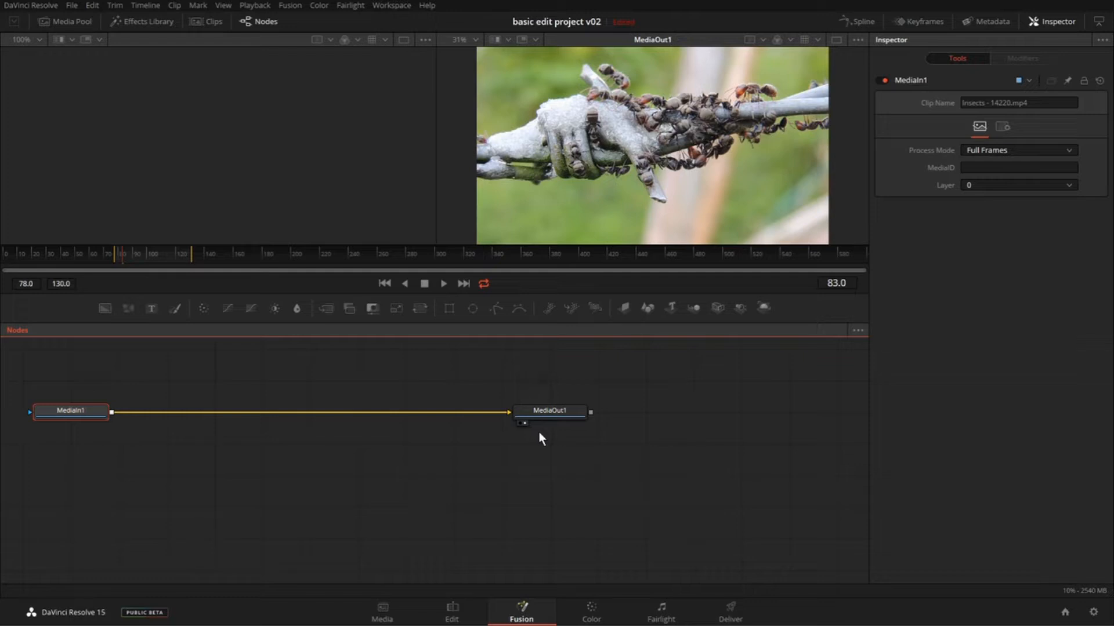
- Show the timeline on the Color page and compare it with the Edit page's timeline, returning to the Color page
{"action": "left_click", "coordinate": [595, 618]}
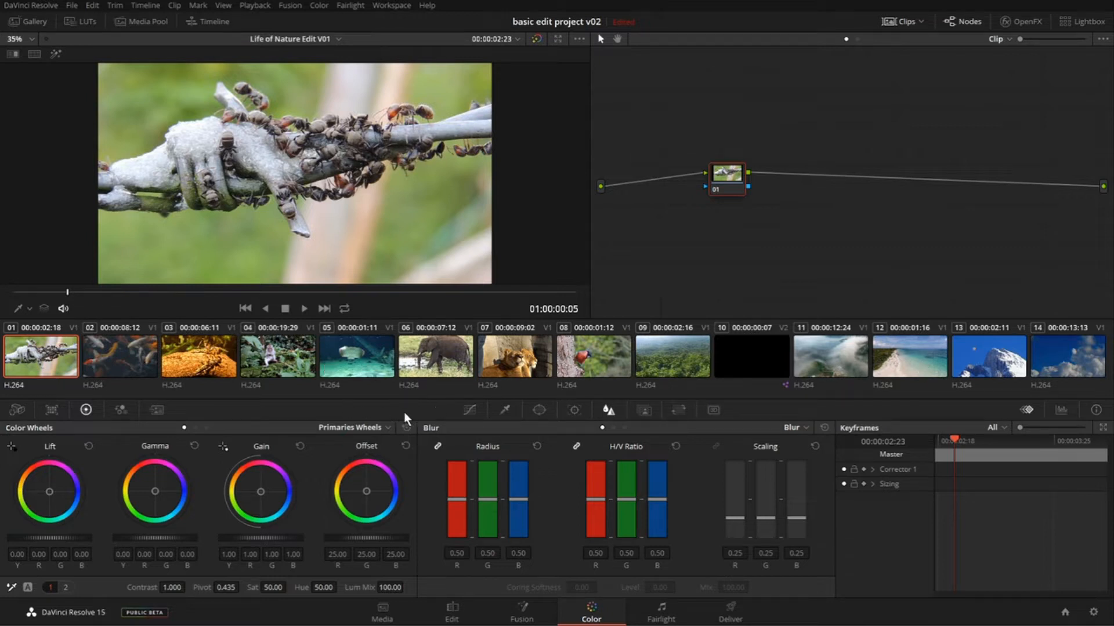
{"action": "left_click", "coordinate": [207, 22]}
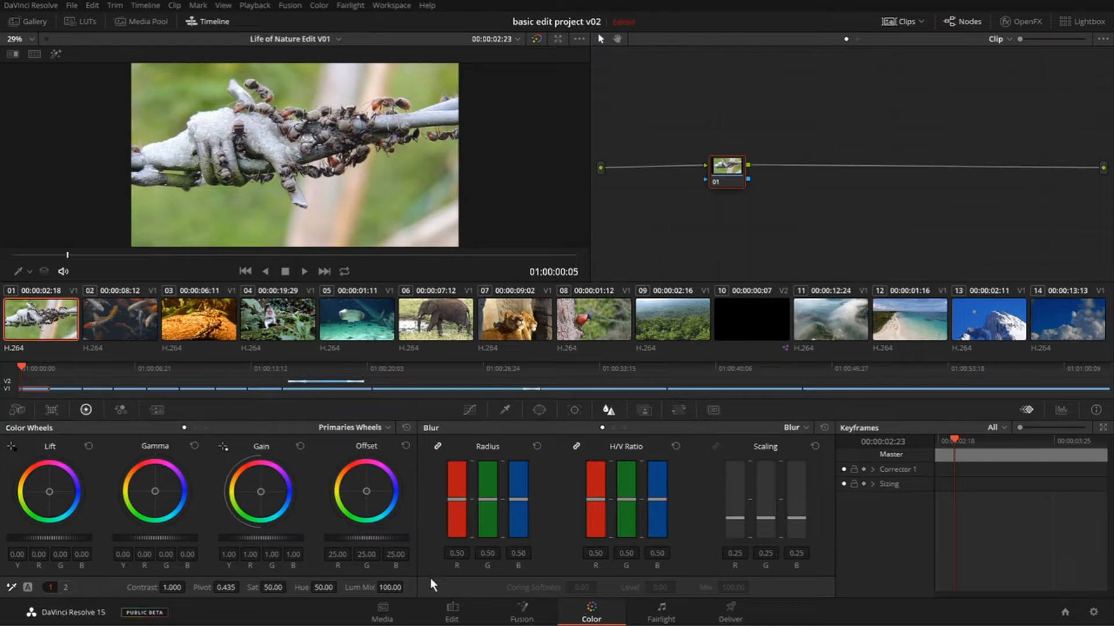
{"action": "left_click", "coordinate": [453, 613]}
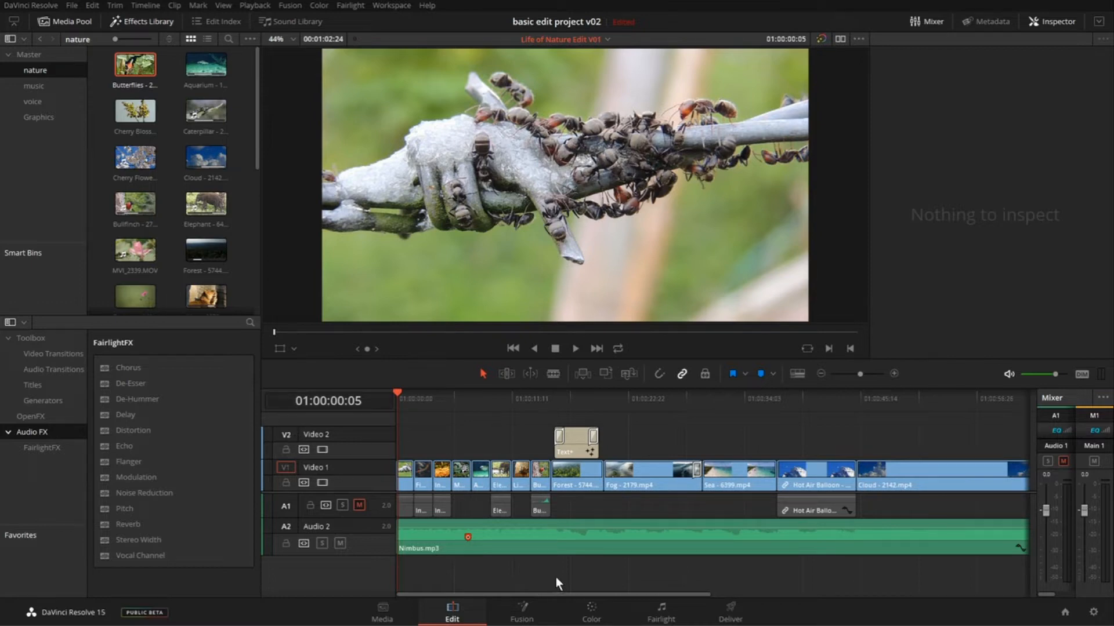
{"action": "left_click", "coordinate": [591, 612]}
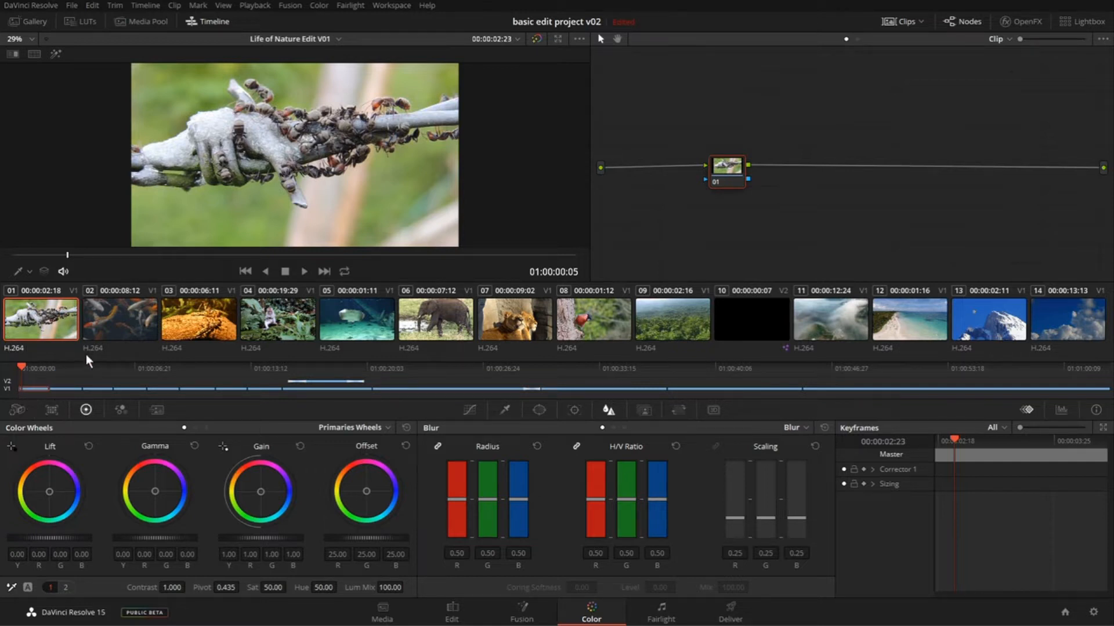
- Select the koi, stingray, beach and cloud clips in turn, ending on the elephant clip
{"action": "left_click", "coordinate": [127, 319]}
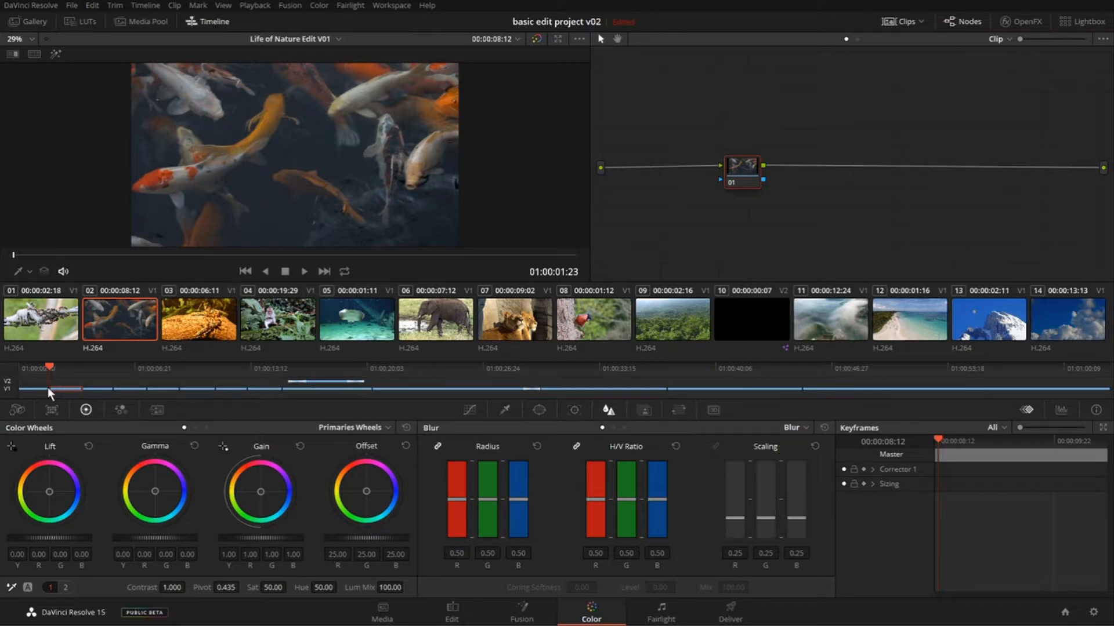
{"action": "left_click", "coordinate": [354, 317]}
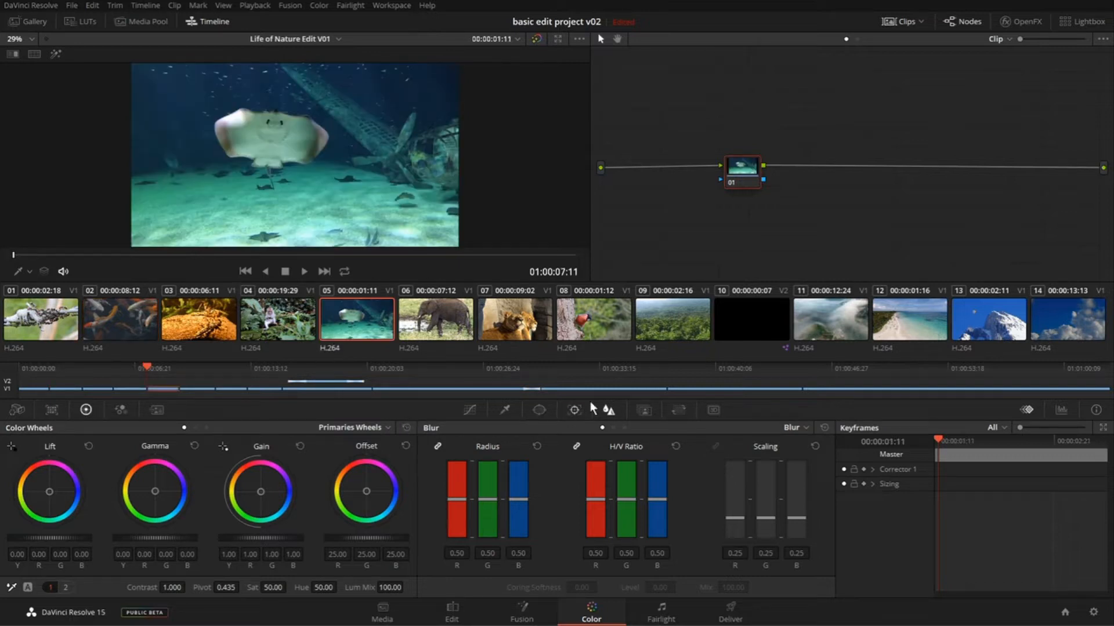
{"action": "left_click", "coordinate": [607, 388]}
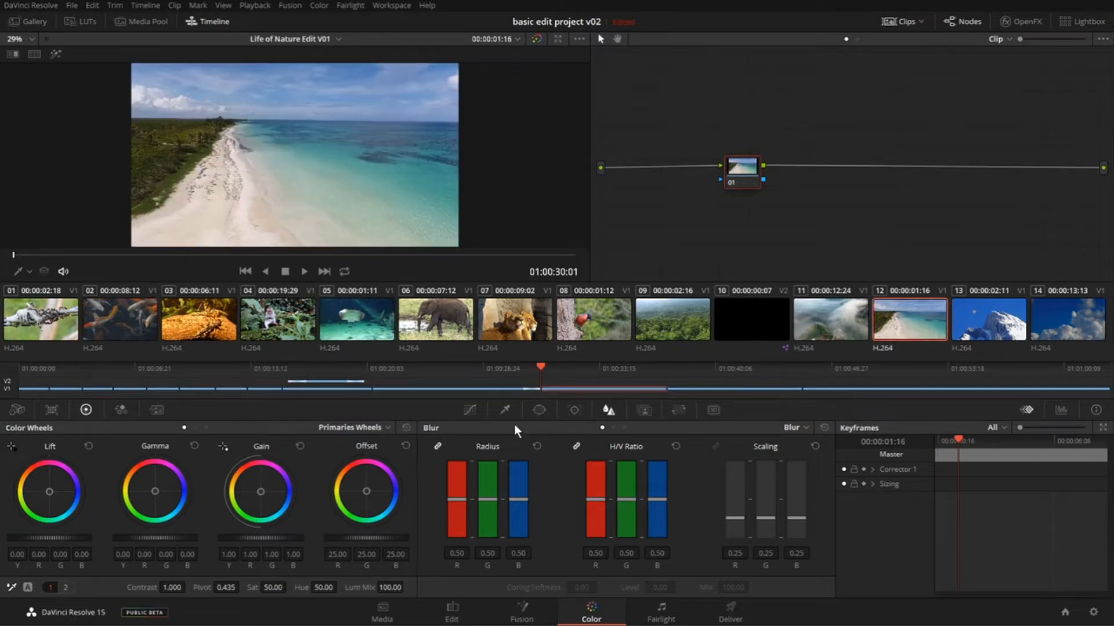
{"action": "left_click", "coordinate": [838, 390]}
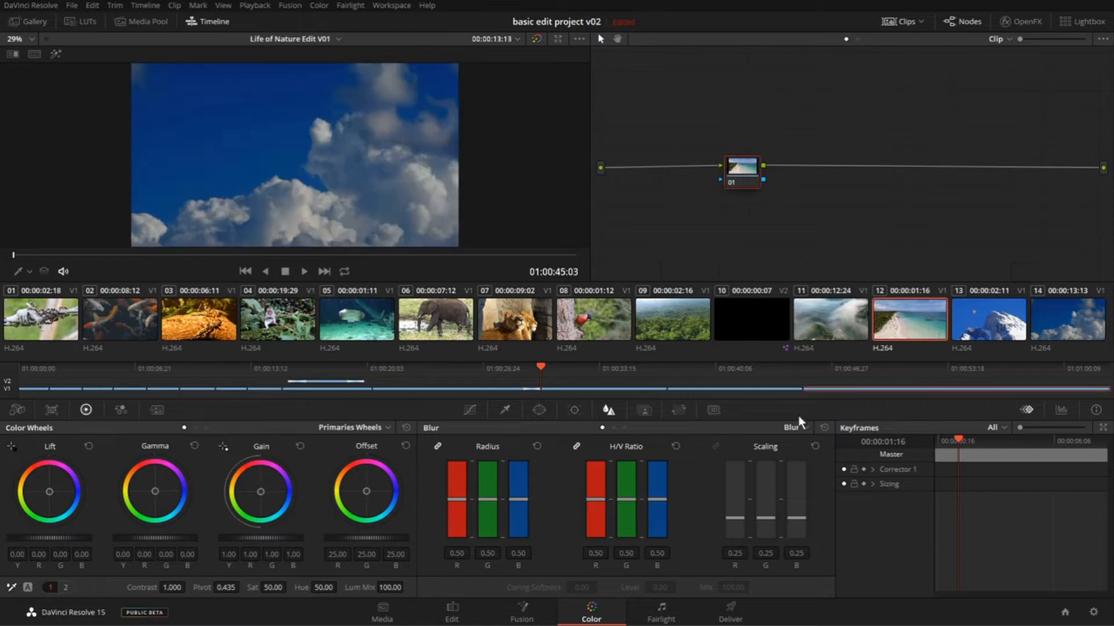
{"action": "left_click", "coordinate": [192, 389]}
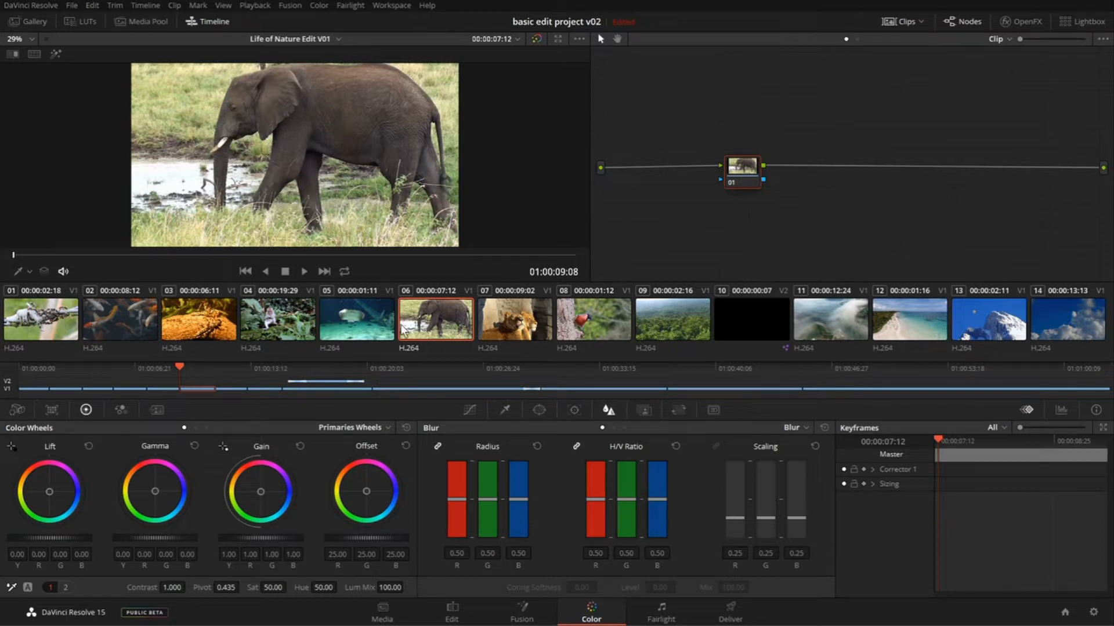
- Toggle the clip thumbnails and timeline on the Color page, leaving both hidden
{"action": "left_click", "coordinate": [896, 20]}
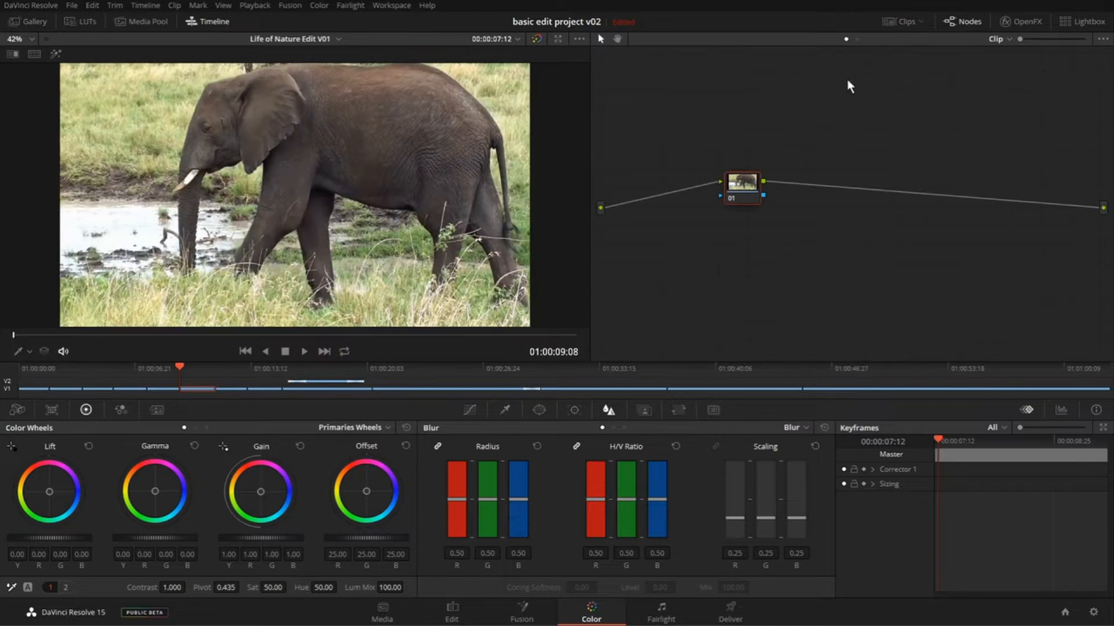
{"action": "left_click", "coordinate": [893, 23]}
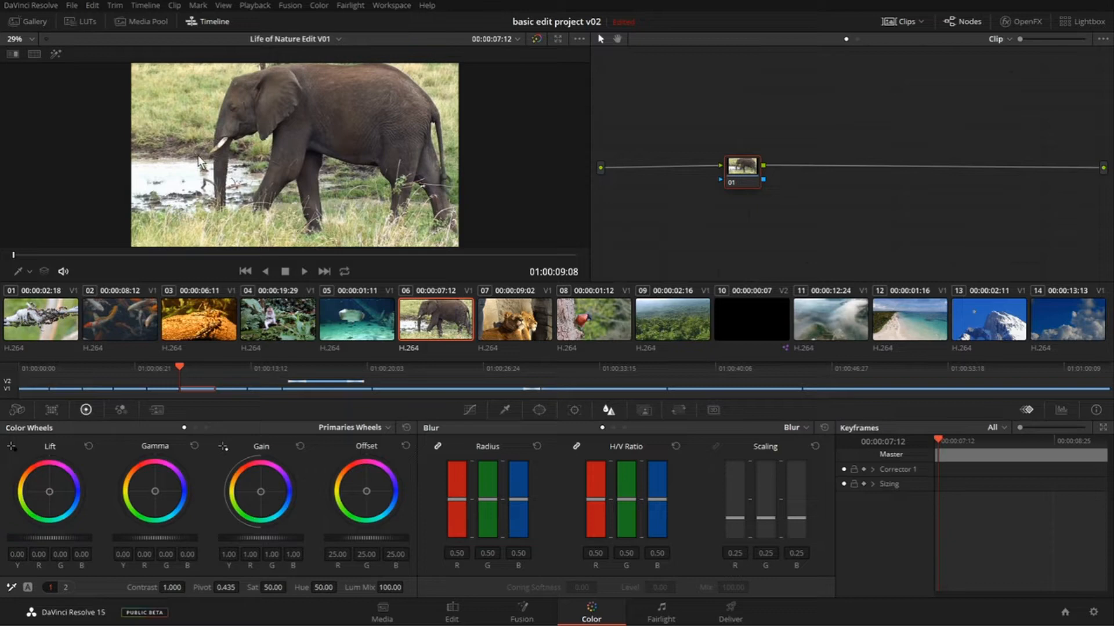
{"action": "left_click", "coordinate": [223, 18]}
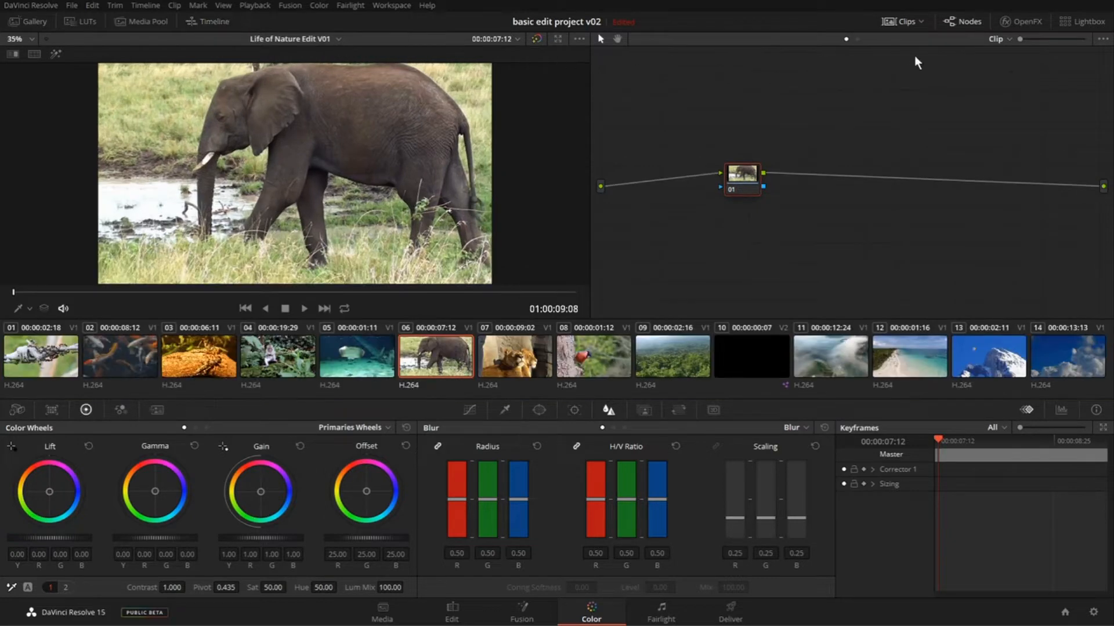
{"action": "left_click", "coordinate": [904, 22]}
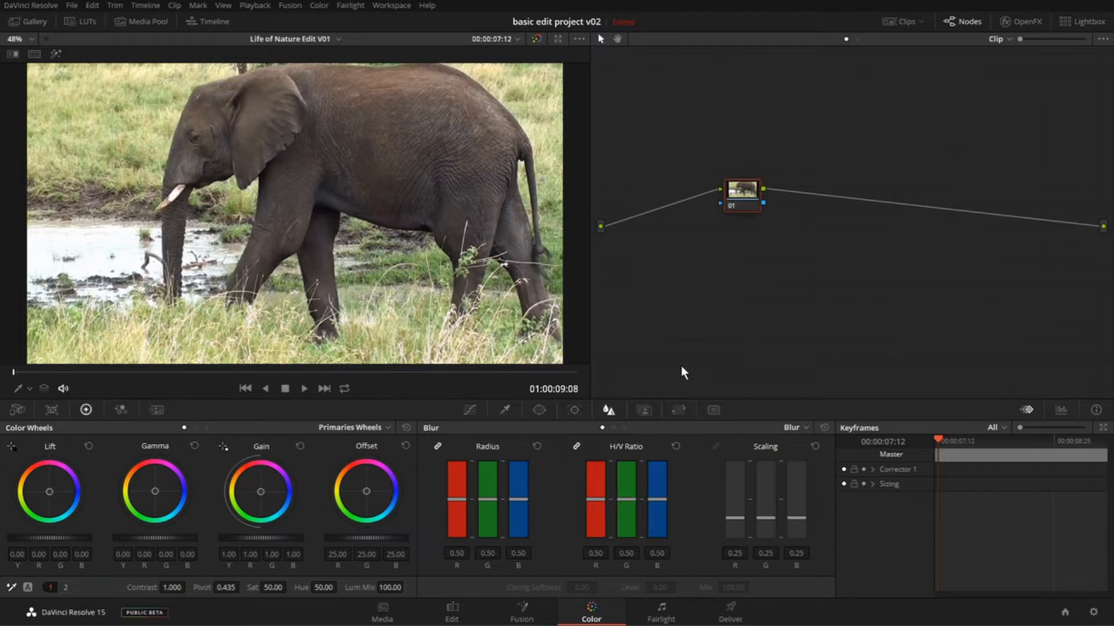
- Step back and forth through the clips around the elephant shot, ending on the lion clip
{"action": "key", "text": "Up"}
{"action": "key", "text": "Down"}
{"action": "key", "text": "Down"}
{"action": "key", "text": "Down"}
{"action": "key", "text": "Down"}
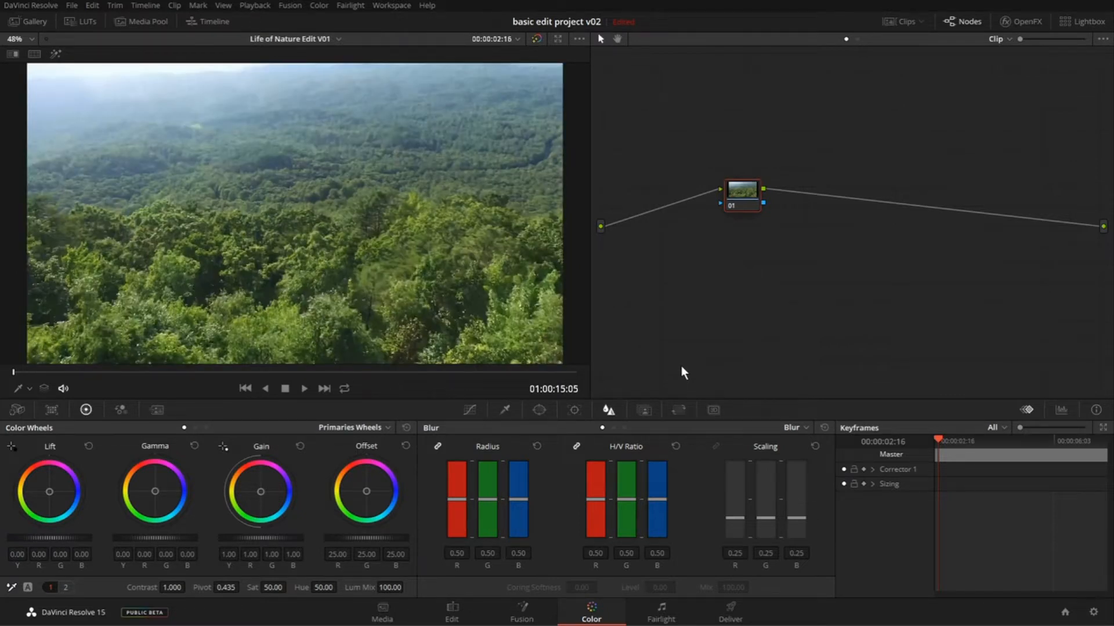
{"action": "key", "text": "Up"}
{"action": "key", "text": "Up"}
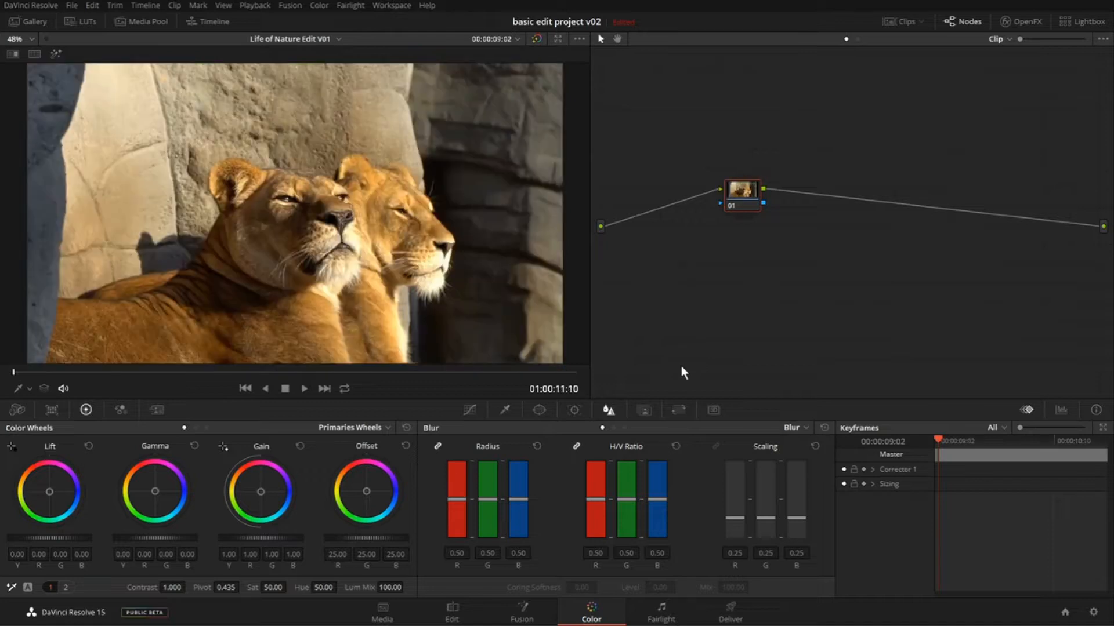
{"action": "key", "text": "Down"}
{"action": "key", "text": "Up"}
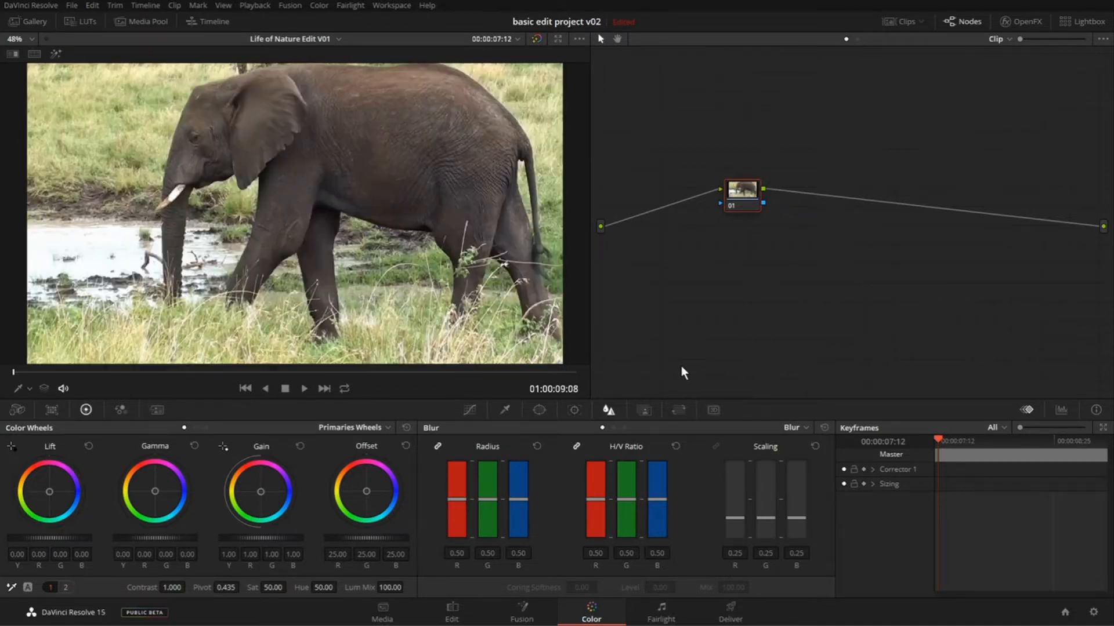
{"action": "key", "text": "Up"}
{"action": "key", "text": "Down"}
{"action": "key", "text": "Down"}
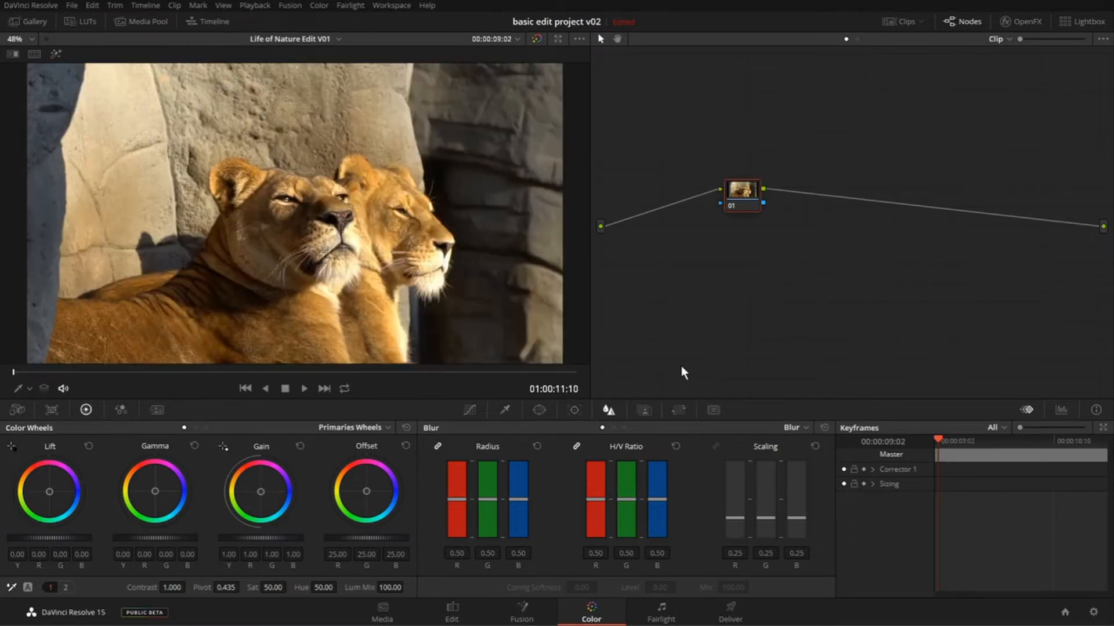
{"action": "key", "text": "Down"}
{"action": "key", "text": "Up"}
- Show the timeline and clip thumbnails again, and toggle the node editor off and back on
{"action": "left_click", "coordinate": [218, 26]}
{"action": "left_click", "coordinate": [895, 21]}
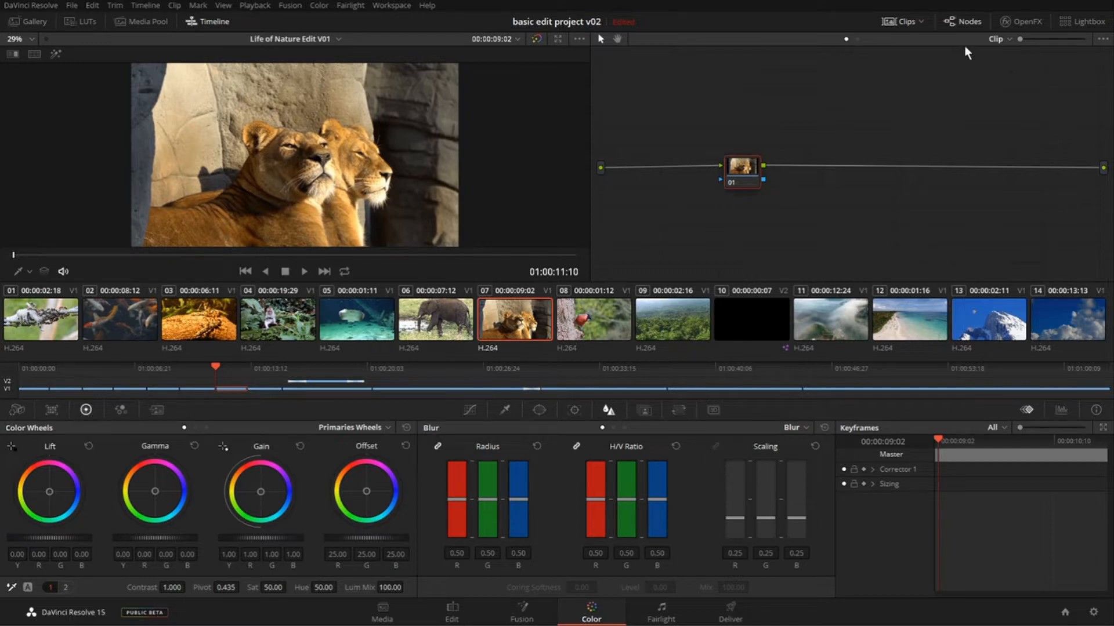
{"action": "left_click", "coordinate": [953, 22]}
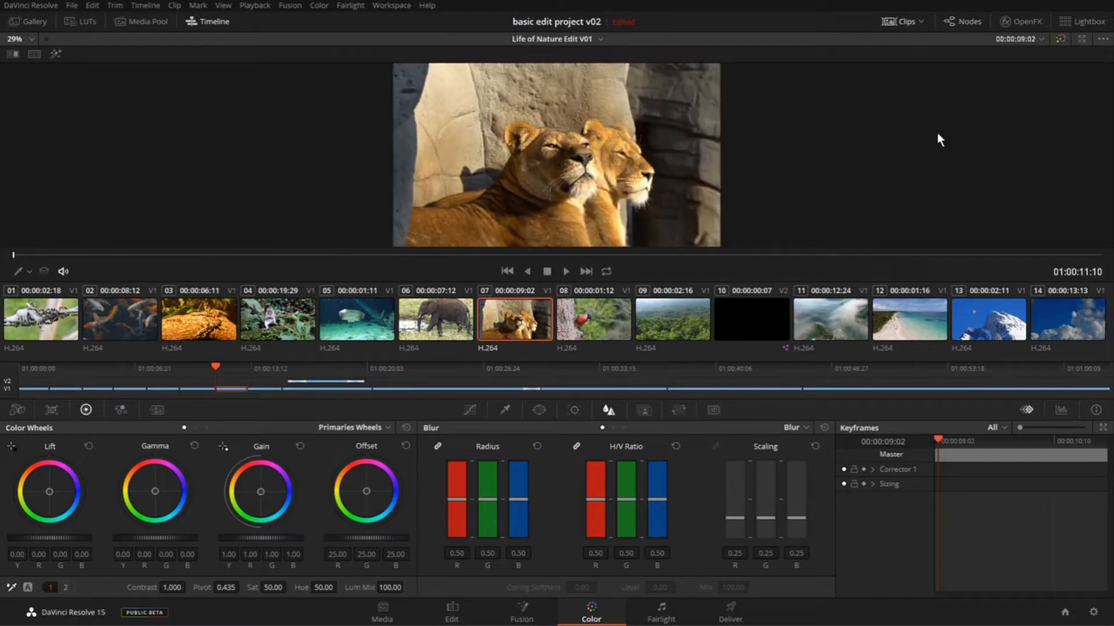
{"action": "left_click", "coordinate": [958, 22]}
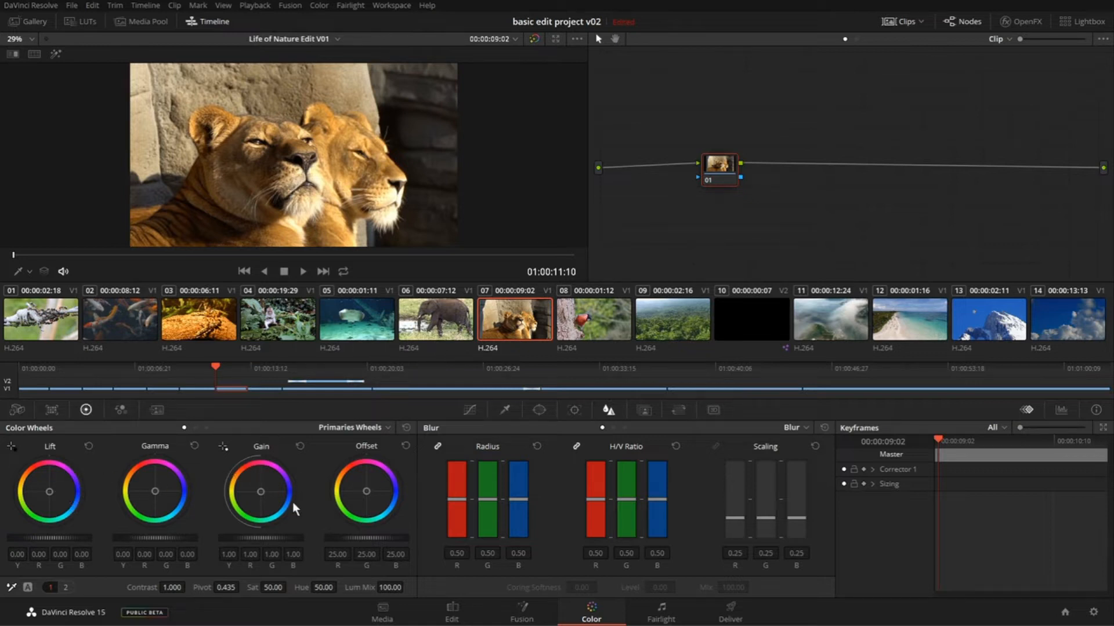
- Look through the Custom curves, Window, Tracker and Blur palettes for the lion clip
{"action": "left_click", "coordinate": [470, 410]}
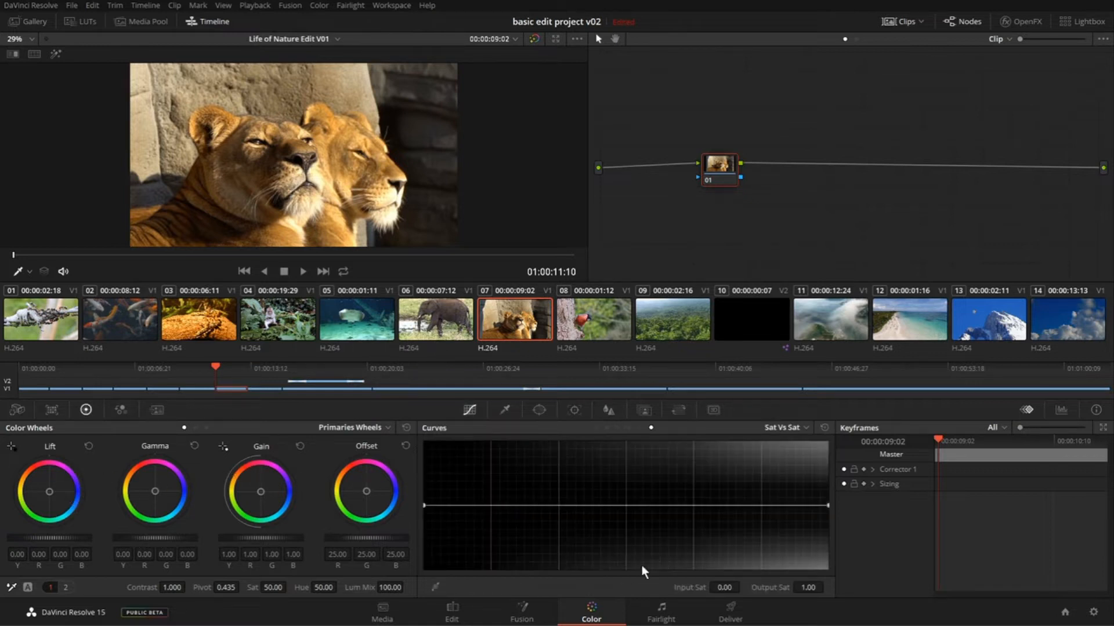
{"action": "left_click", "coordinate": [597, 428]}
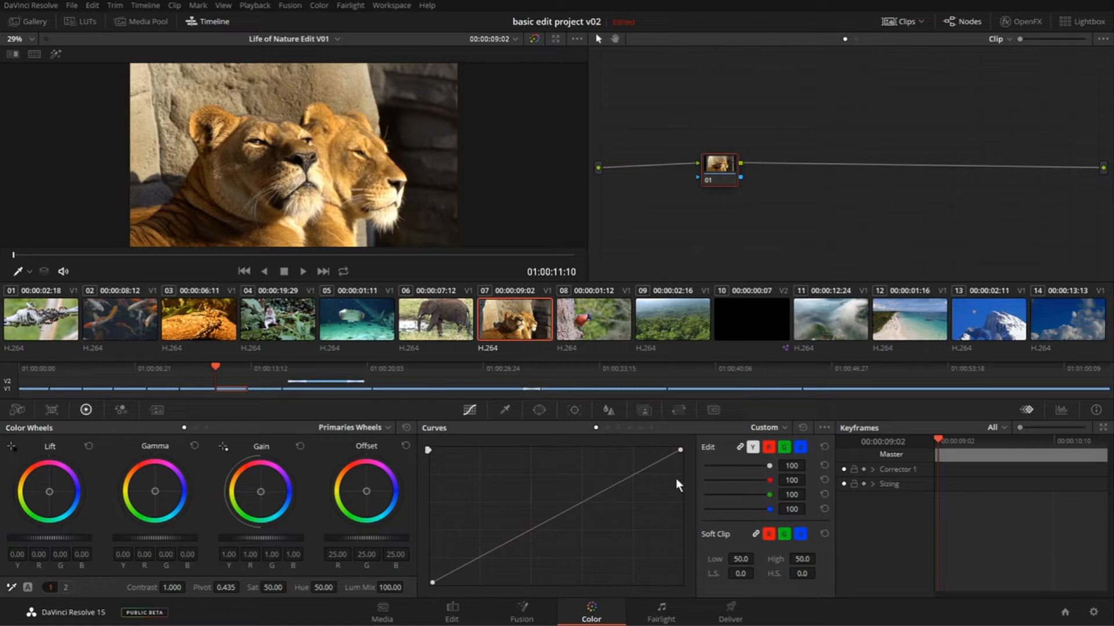
{"action": "left_click", "coordinate": [539, 410]}
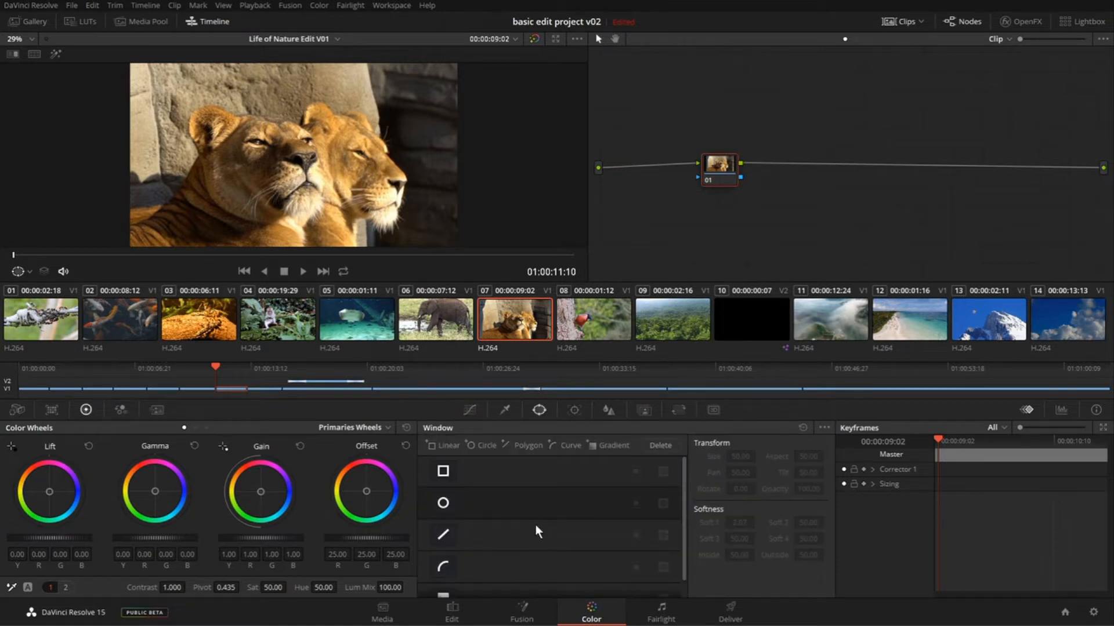
{"action": "left_click", "coordinate": [576, 412]}
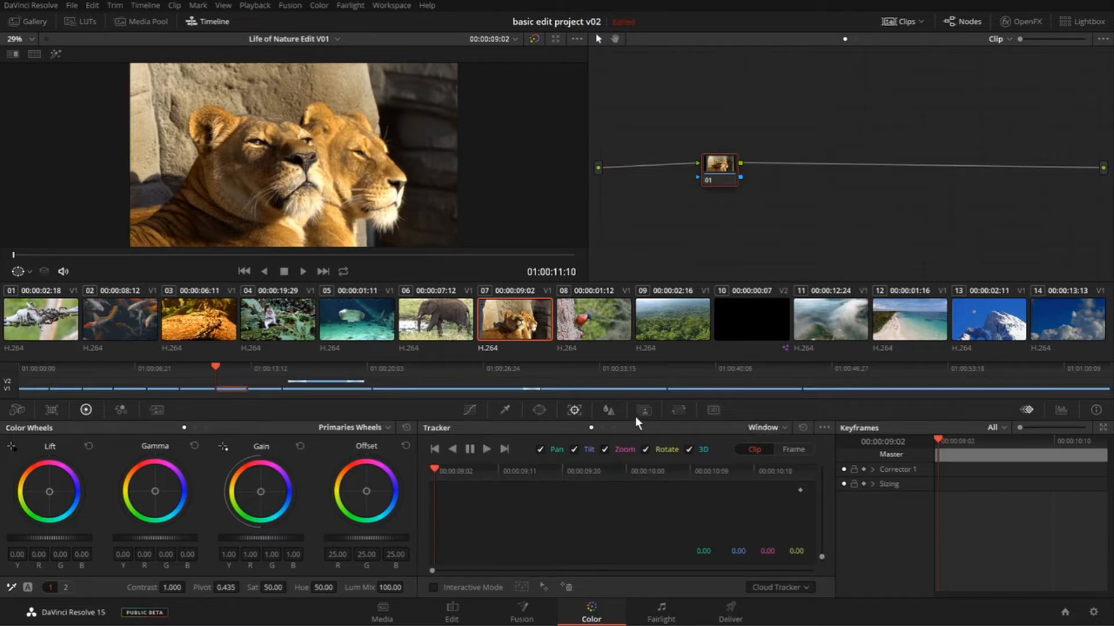
{"action": "left_click", "coordinate": [610, 411]}
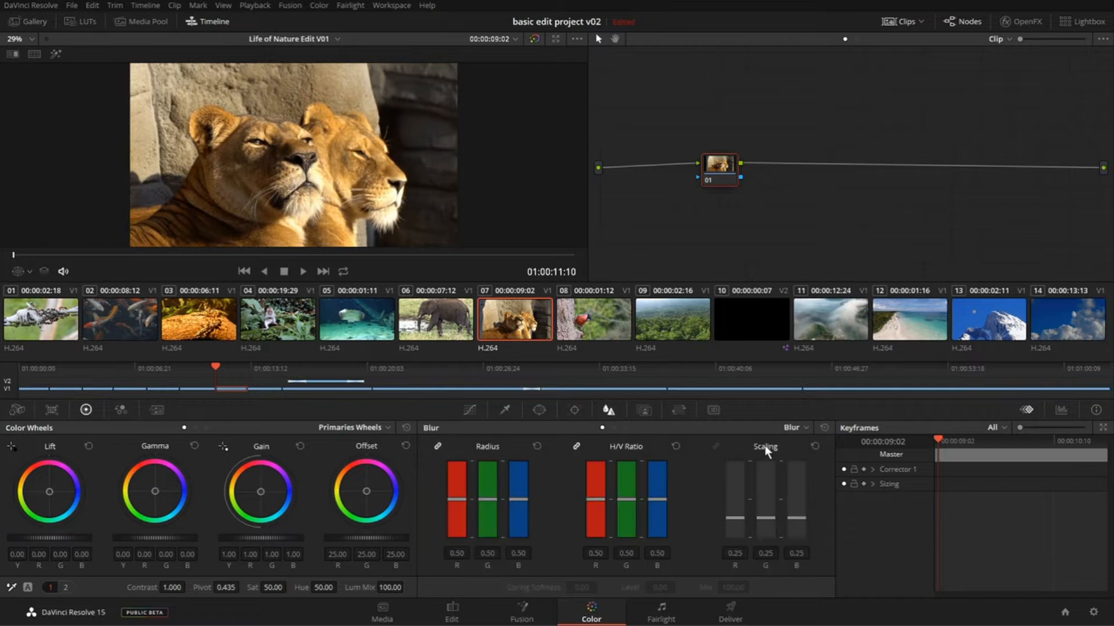
- Try a blur radius of 0.58 on the lion clip, and reset the radius after switching the palette to Sharpen
{"action": "left_click", "coordinate": [796, 428]}
{"action": "left_click", "coordinate": [808, 445]}
{"action": "left_click_drag", "start_coordinate": [490, 500], "coordinate": [487, 493]}
{"action": "left_click", "coordinate": [797, 430]}
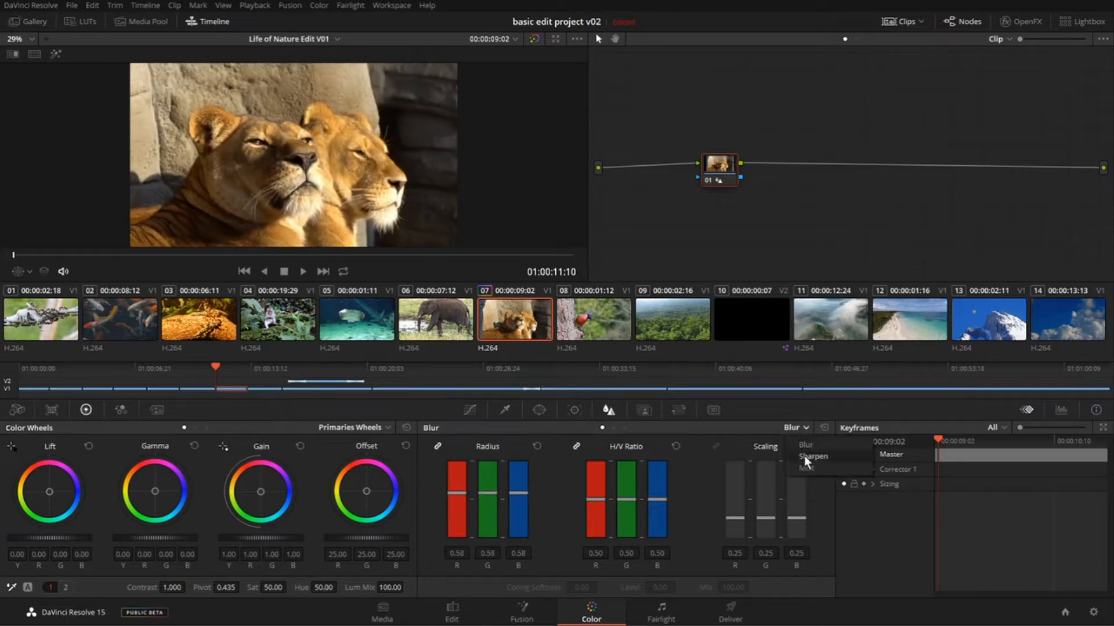
{"action": "left_click", "coordinate": [804, 456]}
{"action": "mouse_move", "coordinate": [486, 488]}
{"action": "left_mouse_down"}
{"action": "mouse_move", "coordinate": [487, 458]}
{"action": "mouse_move", "coordinate": [489, 555]}
{"action": "mouse_move", "coordinate": [495, 481]}
{"action": "mouse_move", "coordinate": [493, 495]}
{"action": "left_mouse_up"}
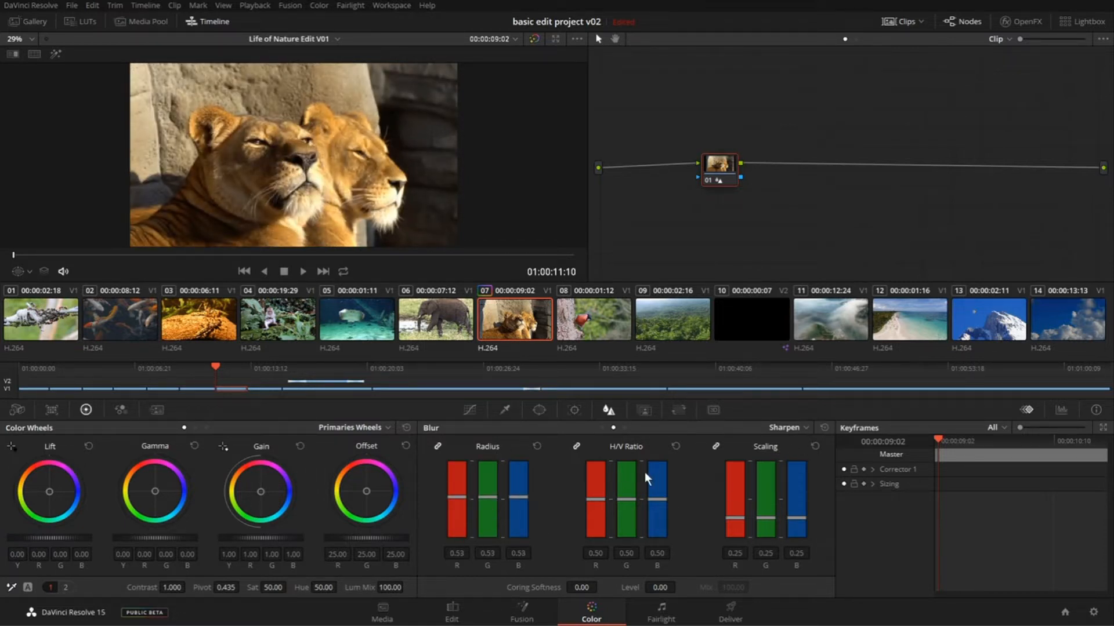
{"action": "left_click", "coordinate": [538, 447]}
- Shift the lion clip's node slightly toward the source, and go to the bird clip at 01:00:14:08
{"action": "left_click_drag", "start_coordinate": [729, 177], "coordinate": [699, 173]}
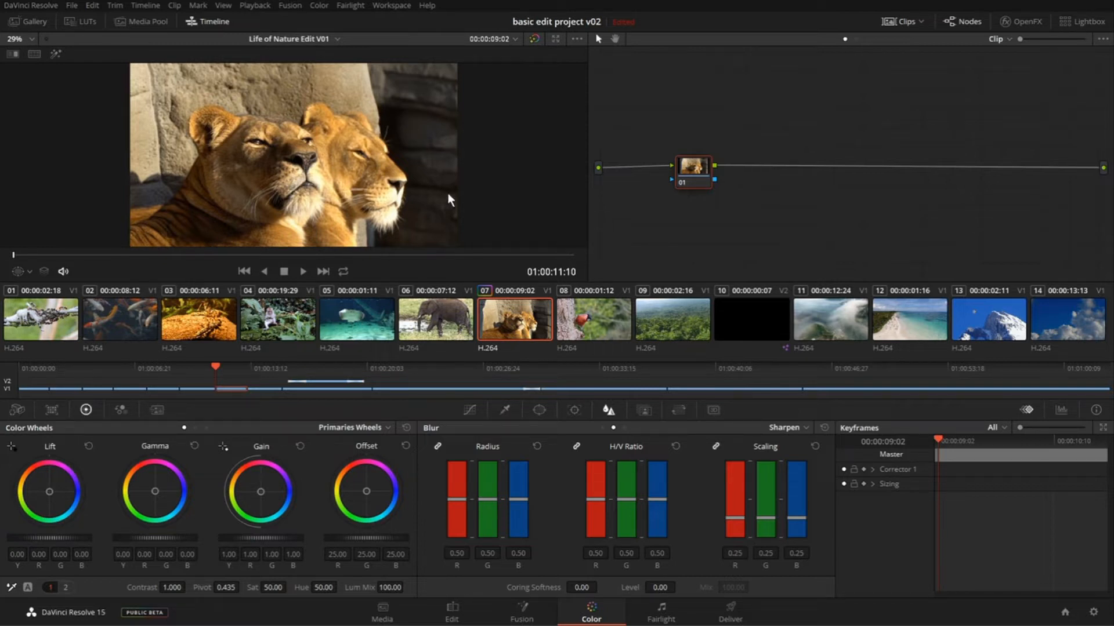
{"action": "left_click", "coordinate": [594, 316]}
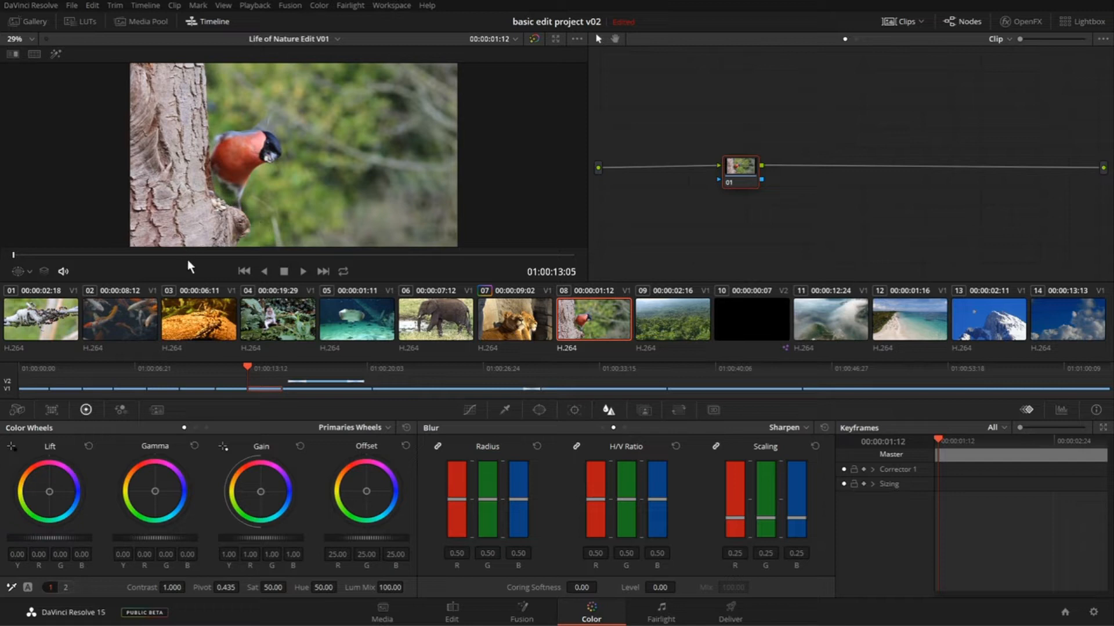
{"action": "left_click", "coordinate": [260, 255]}
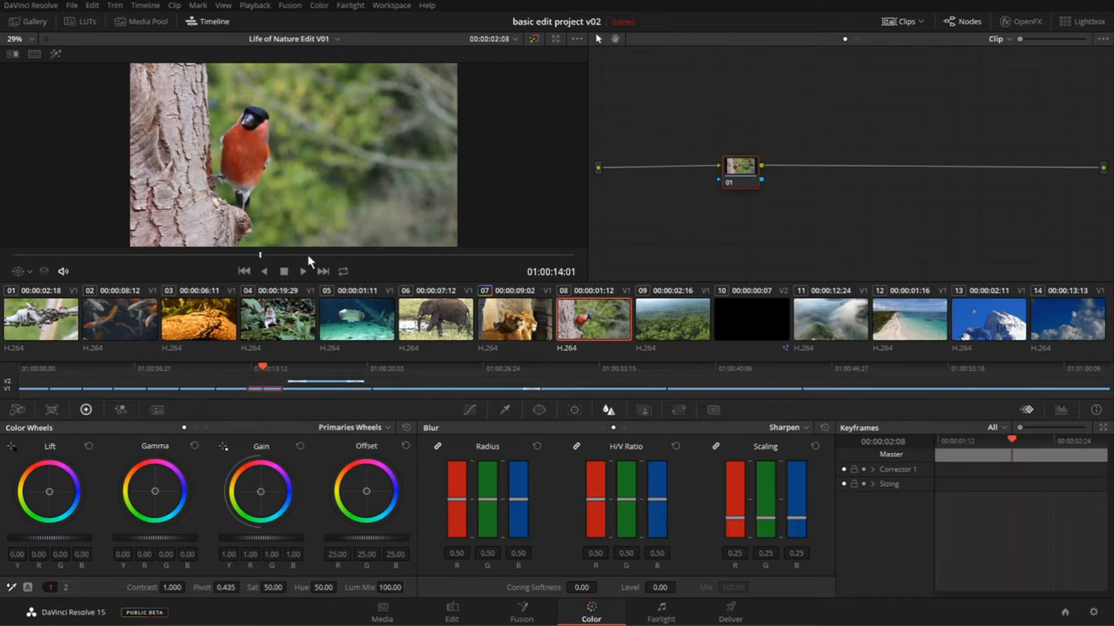
{"action": "left_click", "coordinate": [327, 255]}
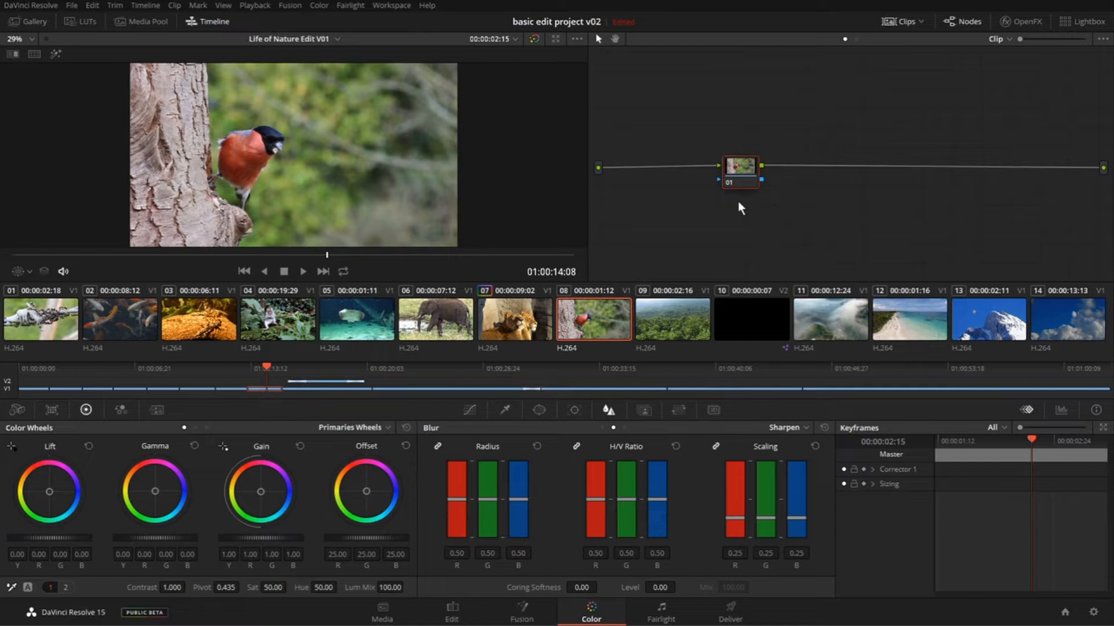
- Delete the bird clip's only node and add a new serial node in its place
{"action": "left_click_drag", "start_coordinate": [748, 178], "coordinate": [696, 160]}
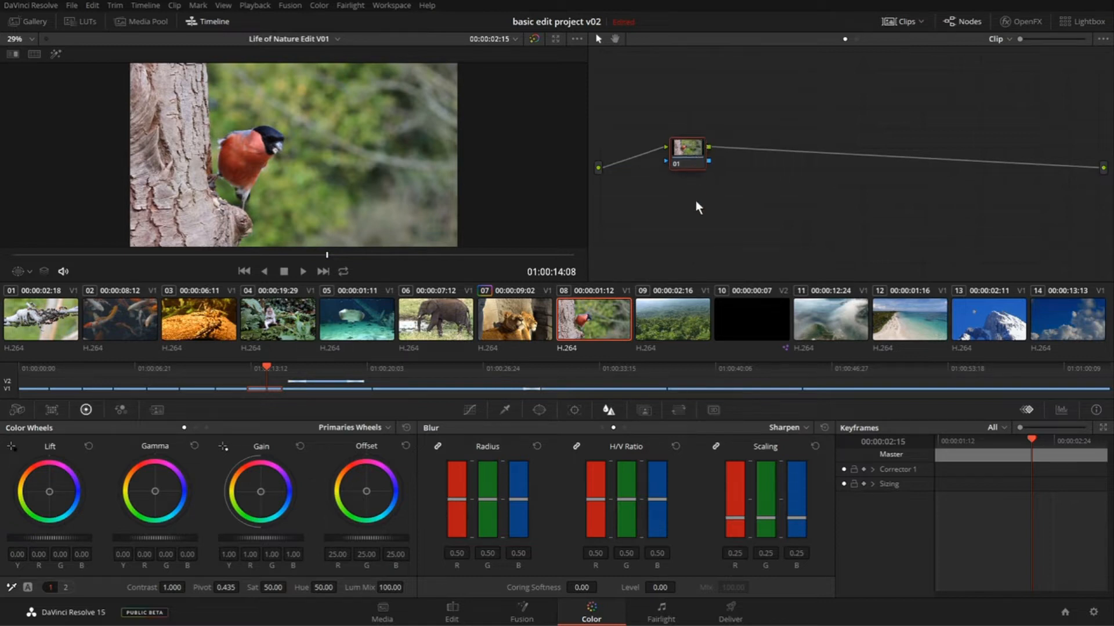
{"action": "key", "text": "Delete"}
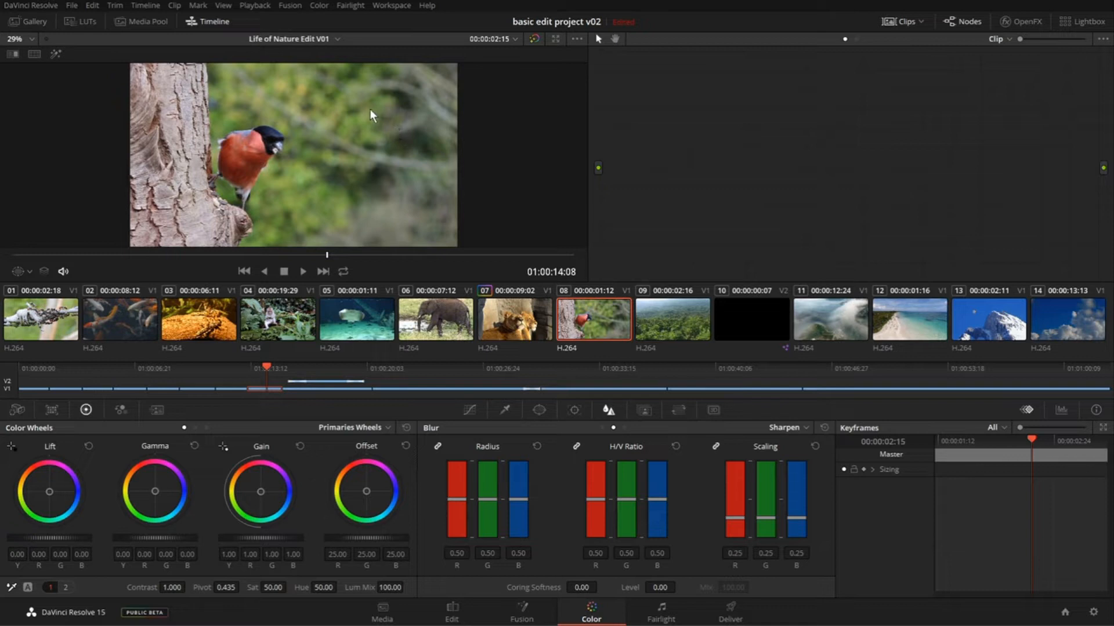
{"action": "left_click", "coordinate": [320, 7]}
{"action": "mouse_move", "coordinate": [366, 23]}
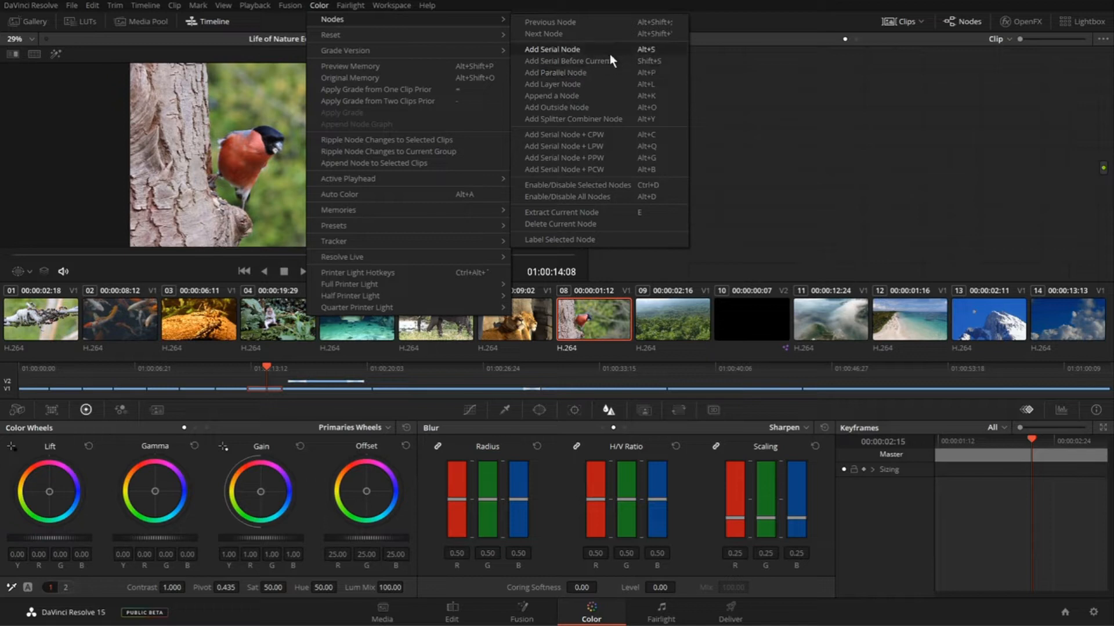
{"action": "left_click", "coordinate": [649, 50]}
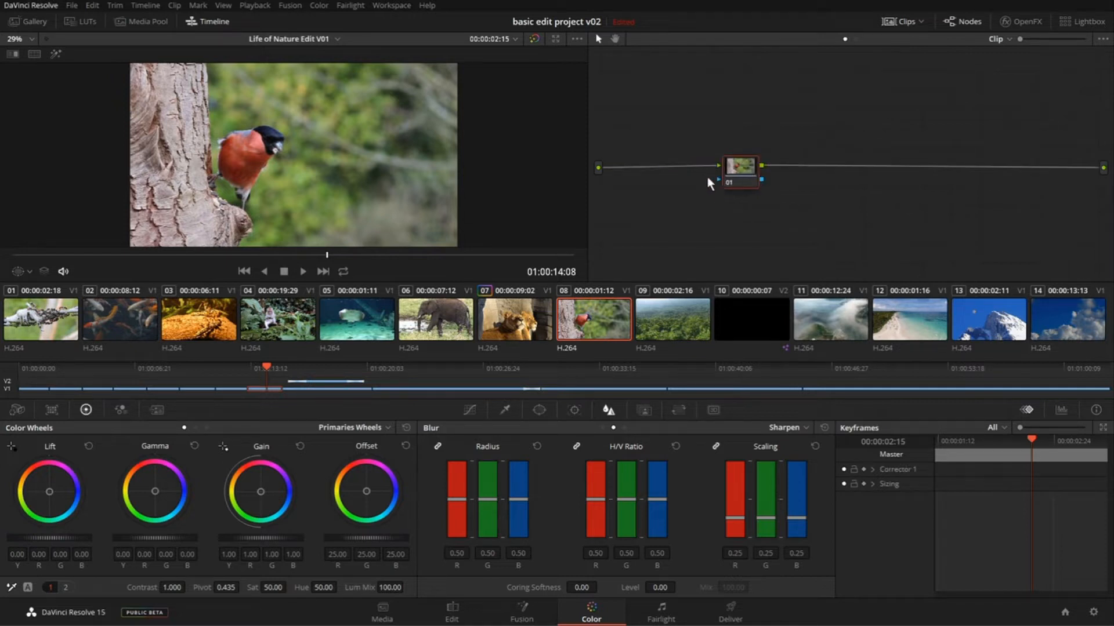
- Delete the bird clip's serial node and add an unconnected Corrector node to the empty graph
{"action": "left_click_drag", "start_coordinate": [746, 179], "coordinate": [733, 173]}
{"action": "key", "text": "Delete"}
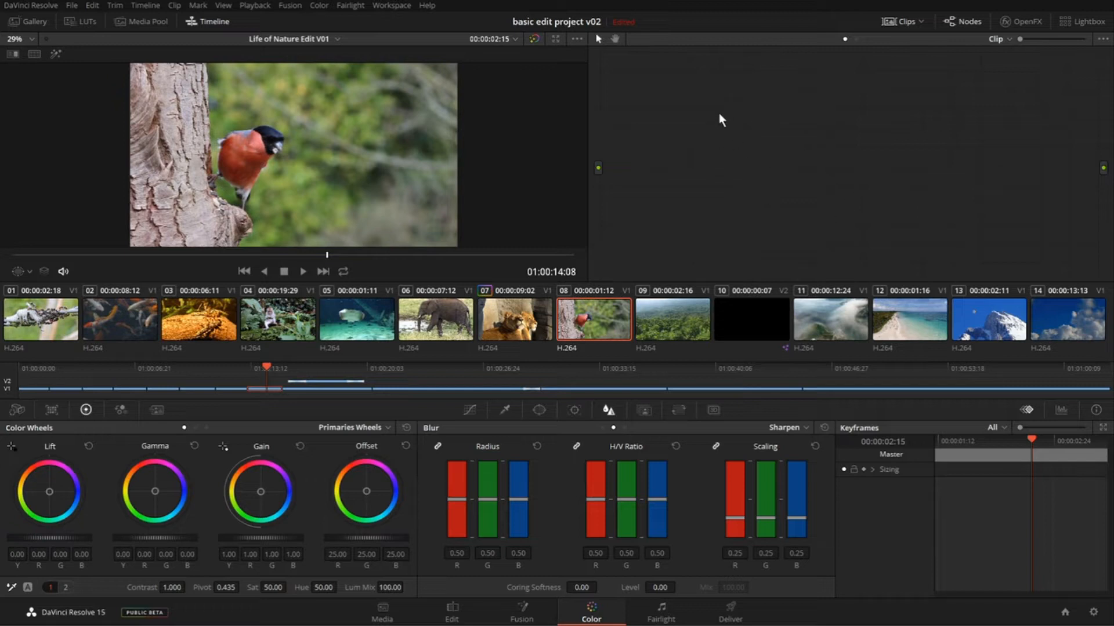
{"action": "right_click", "coordinate": [734, 84]}
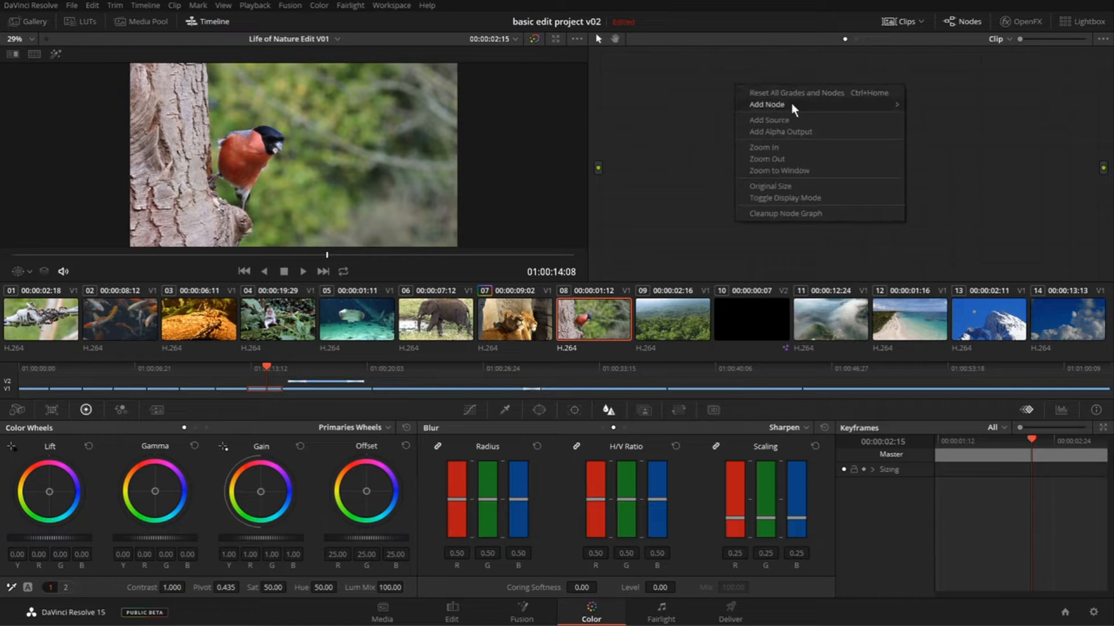
{"action": "mouse_move", "coordinate": [791, 103]}
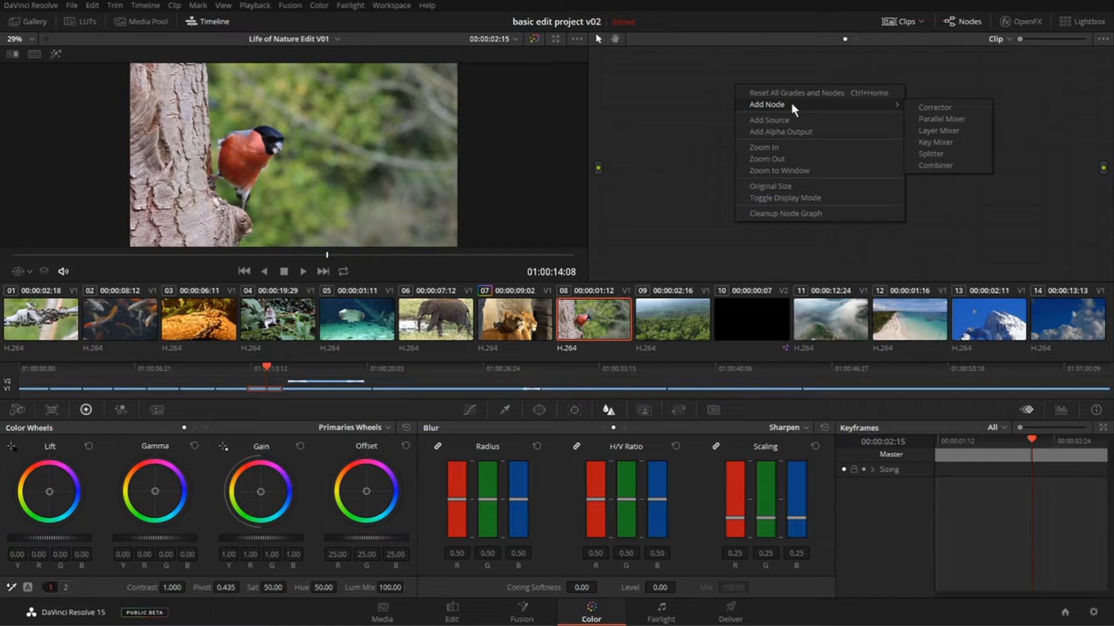
{"action": "left_click", "coordinate": [942, 109]}
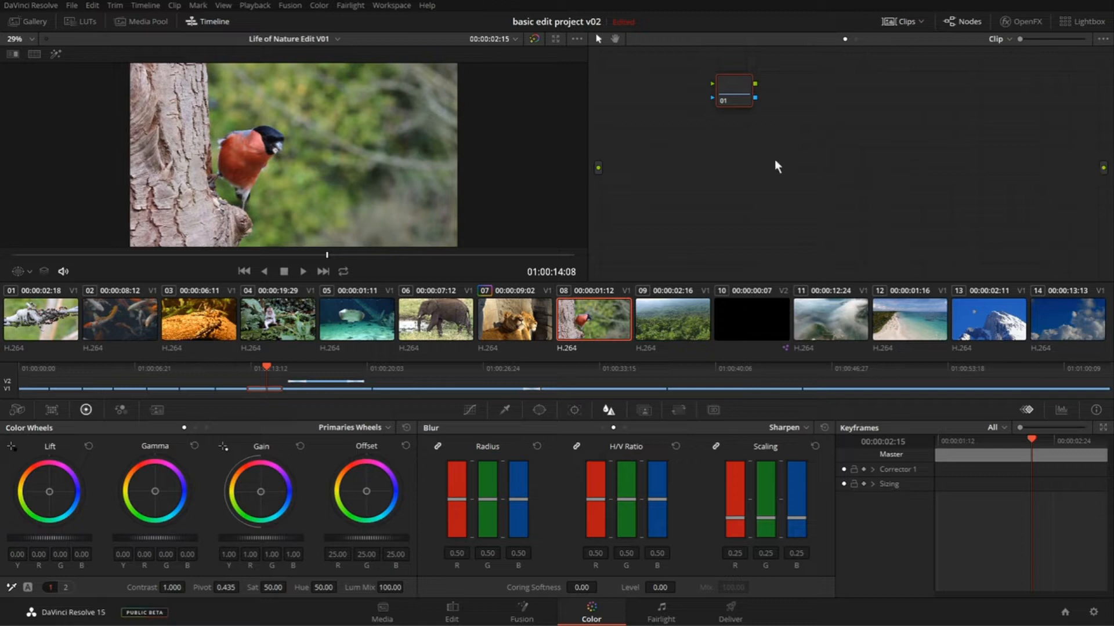
- Place the corrector node midway between the source and output, and enlarge the node graph display
{"action": "left_click_drag", "start_coordinate": [729, 85], "coordinate": [742, 183]}
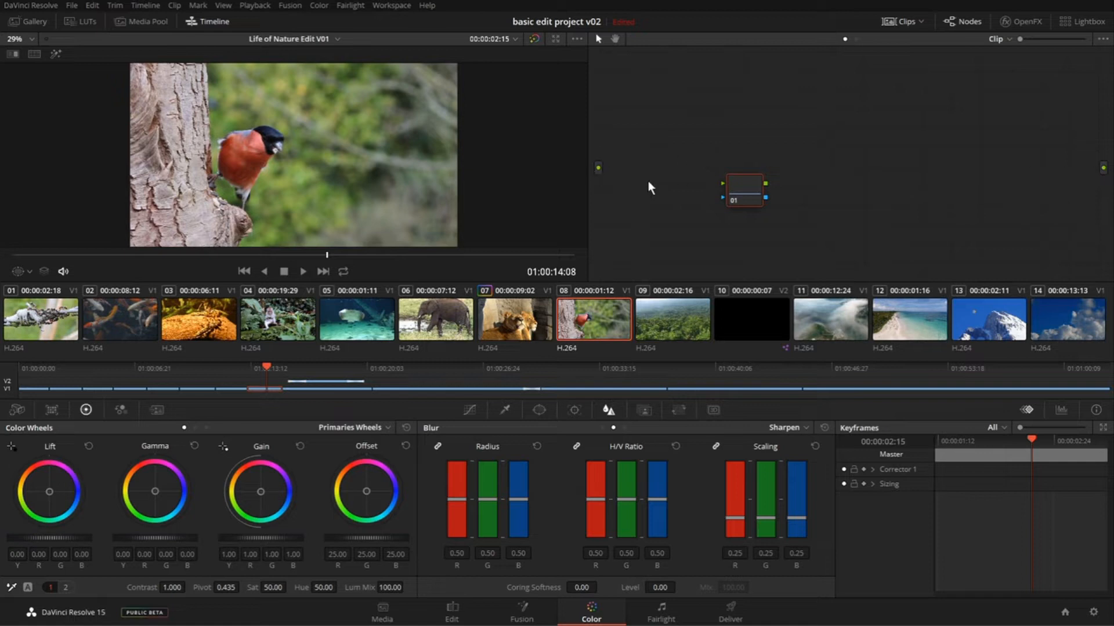
{"action": "left_click_drag", "start_coordinate": [735, 199], "coordinate": [738, 200]}
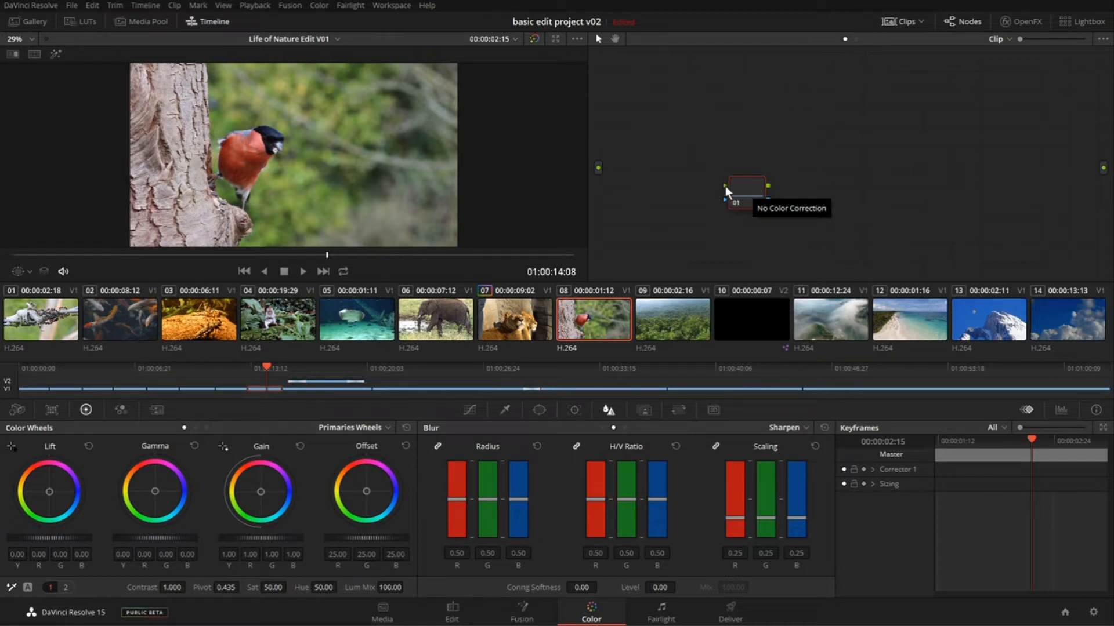
{"action": "left_click_drag", "start_coordinate": [698, 168], "coordinate": [701, 173]}
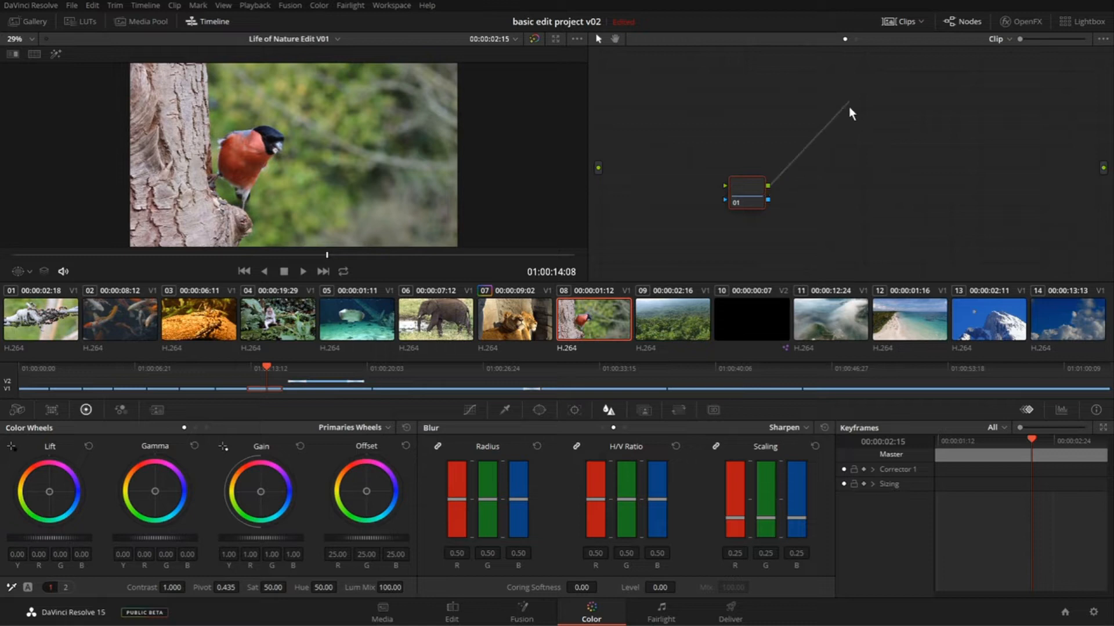
{"action": "left_click_drag", "start_coordinate": [848, 107], "coordinate": [817, 159]}
{"action": "scroll", "coordinate": [739, 205], "scroll_direction": "up", "scroll_amount": 3}
{"action": "scroll", "coordinate": [729, 204], "scroll_direction": "down", "scroll_amount": 3}
{"action": "scroll", "coordinate": [698, 199], "scroll_direction": "up", "scroll_amount": 1}
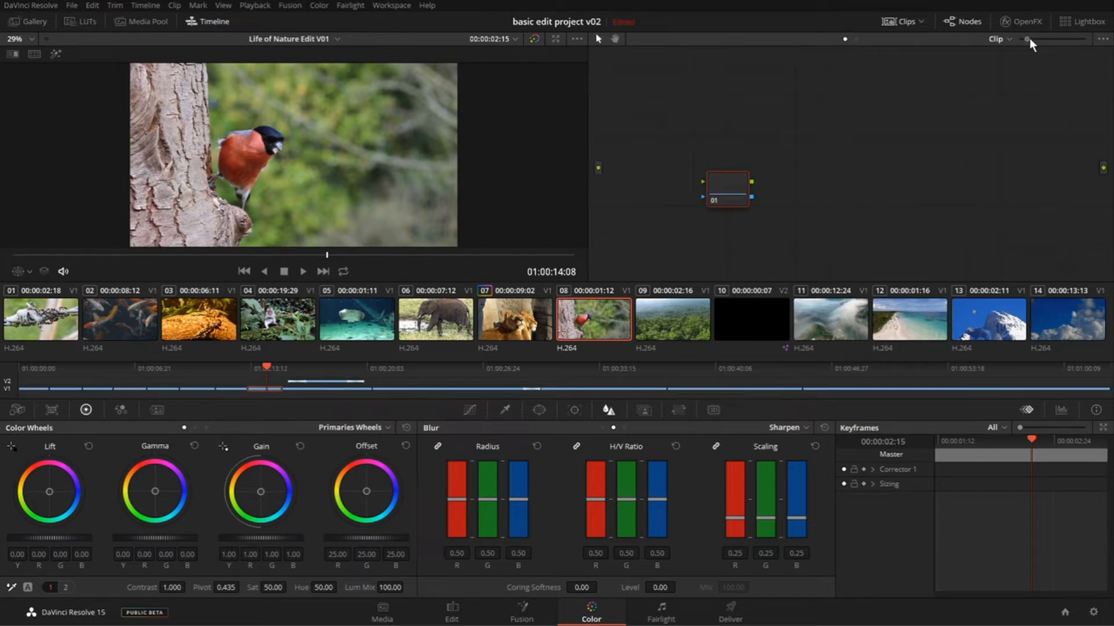
{"action": "left_click_drag", "start_coordinate": [1029, 39], "coordinate": [1063, 38]}
{"action": "left_click_drag", "start_coordinate": [652, 159], "coordinate": [809, 160]}
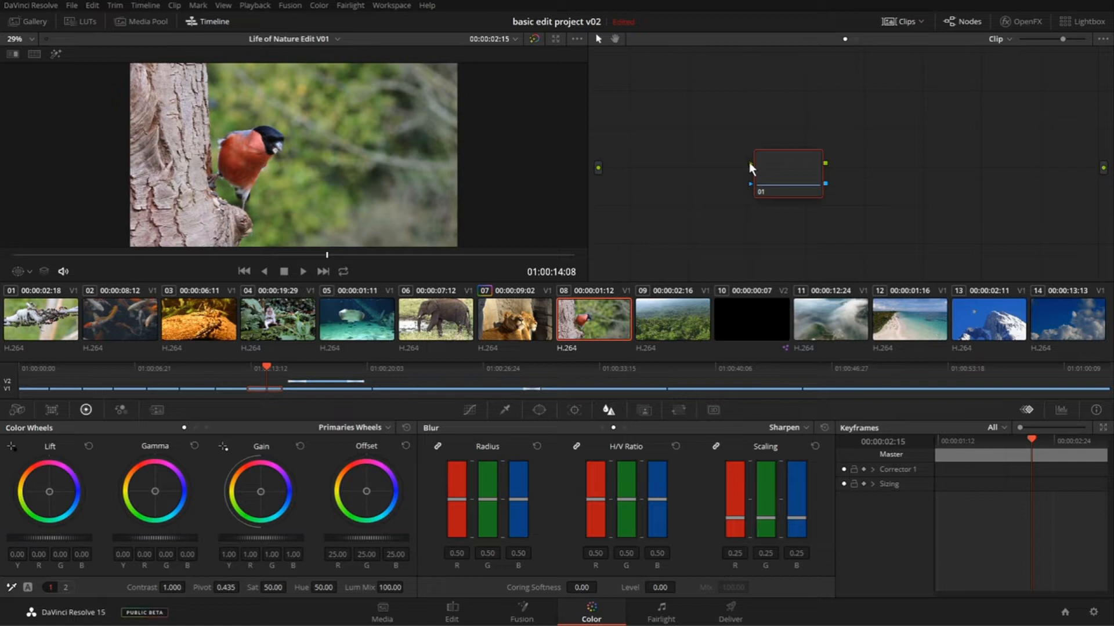
- Connect the source to the corrector node's RGB input, and its RGB output to the graph's final output
{"action": "left_click_drag", "start_coordinate": [663, 162], "coordinate": [654, 109]}
{"action": "left_click_drag", "start_coordinate": [689, 161], "coordinate": [736, 161]}
{"action": "left_click_drag", "start_coordinate": [600, 168], "coordinate": [750, 163]}
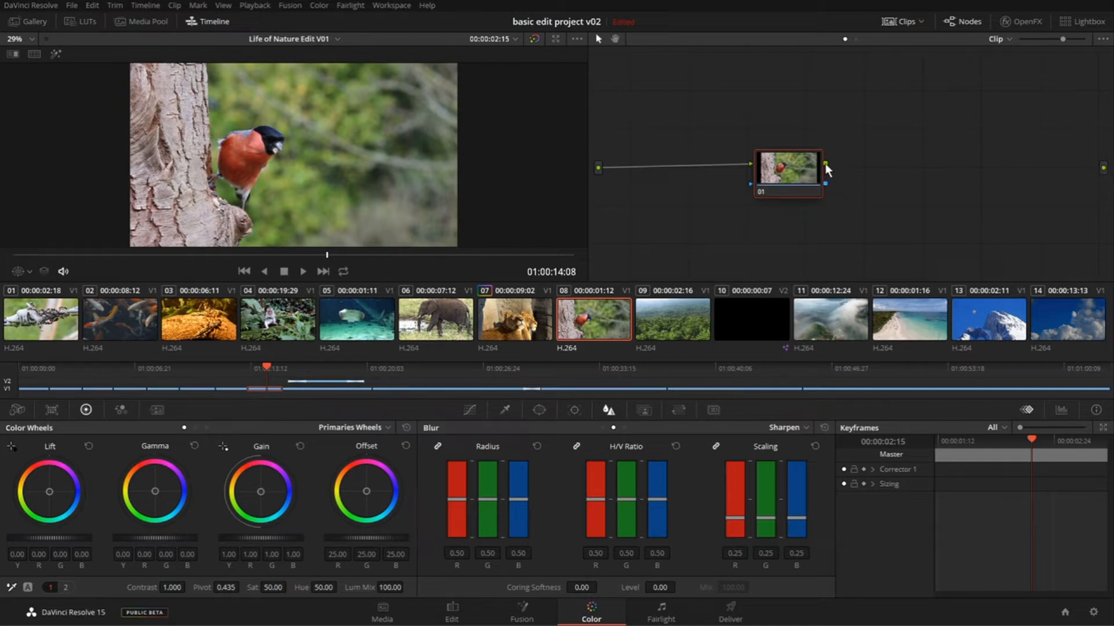
{"action": "left_click_drag", "start_coordinate": [906, 172], "coordinate": [1102, 170]}
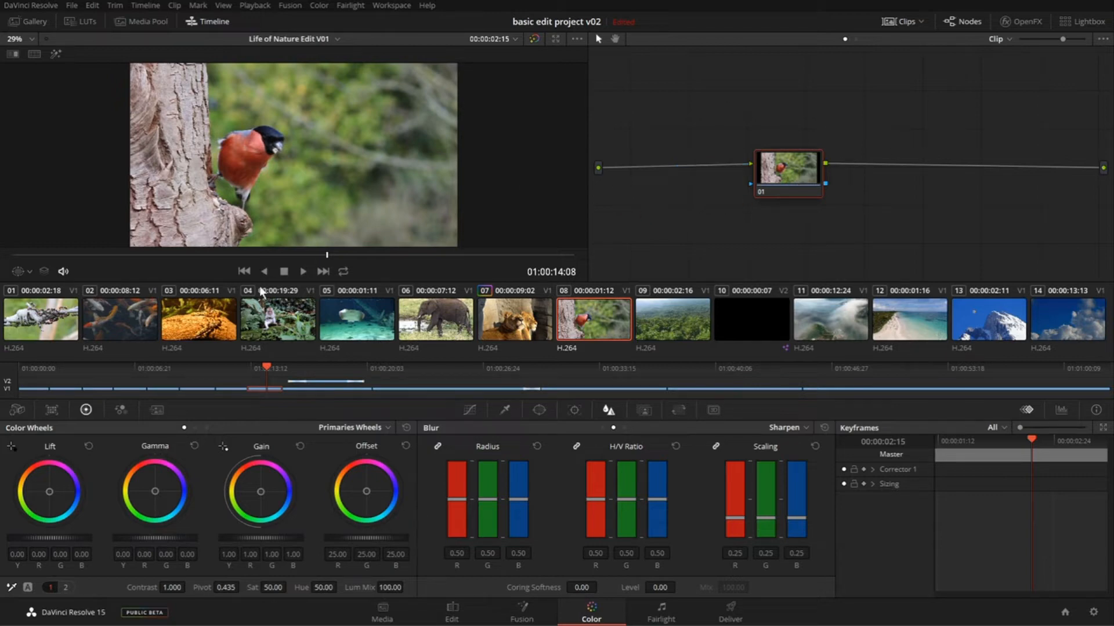
- Push node 01's gain strongly toward orange, to about R 2.40, G 0.68 and B 0.01
{"action": "left_click_drag", "start_coordinate": [257, 487], "coordinate": [245, 466]}
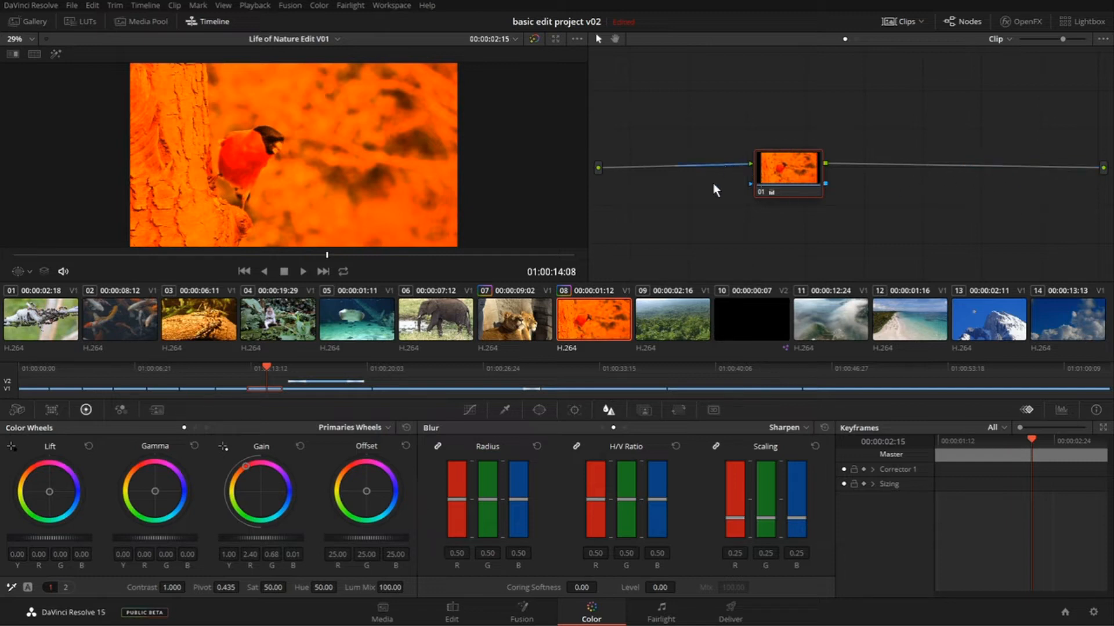
- Remove the link between node 01 and the final output, then reconnect it
{"action": "left_click", "coordinate": [1091, 167]}
{"action": "key", "text": "Delete"}
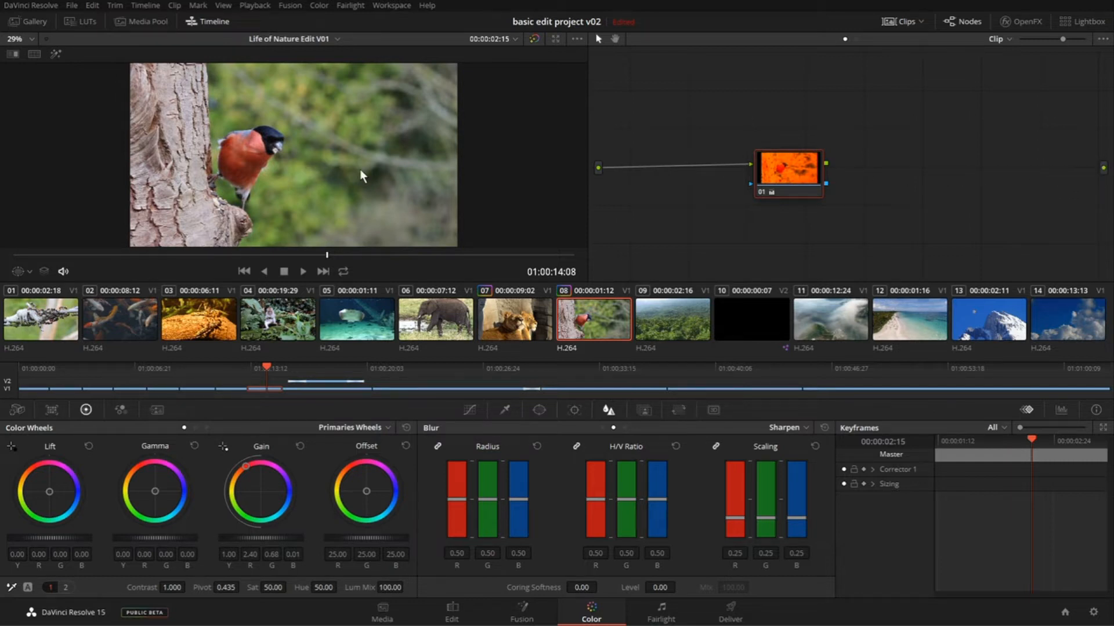
{"action": "mouse_move", "coordinate": [794, 168]}
{"action": "left_mouse_down"}
{"action": "mouse_move", "coordinate": [777, 152]}
{"action": "mouse_move", "coordinate": [788, 160]}
{"action": "left_mouse_up"}
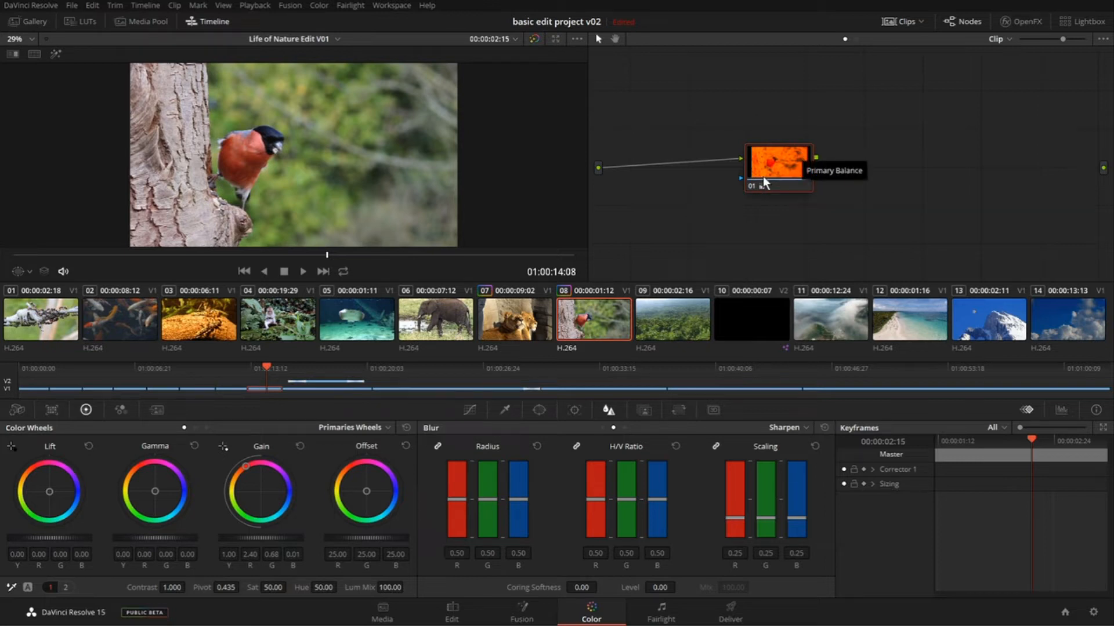
{"action": "left_click_drag", "start_coordinate": [817, 157], "coordinate": [1104, 167]}
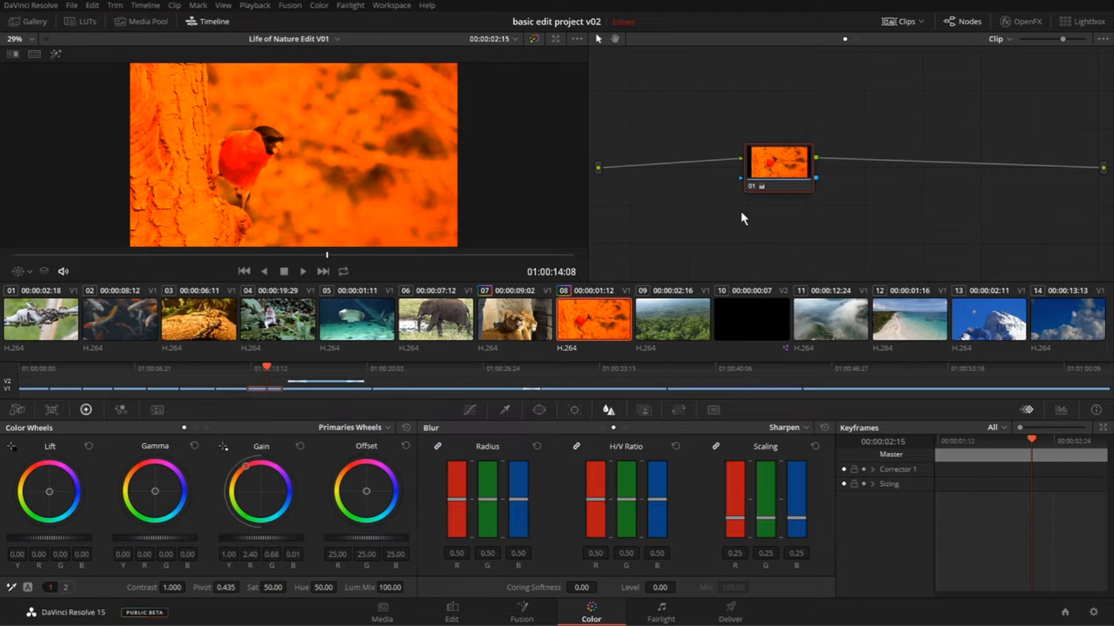
- Move node 01 closer to the source and place a new serial node after it, with some space between them
{"action": "mouse_move", "coordinate": [774, 192]}
{"action": "left_mouse_down"}
{"action": "mouse_move", "coordinate": [766, 132]}
{"action": "mouse_move", "coordinate": [736, 177]}
{"action": "mouse_move", "coordinate": [761, 181]}
{"action": "left_mouse_up"}
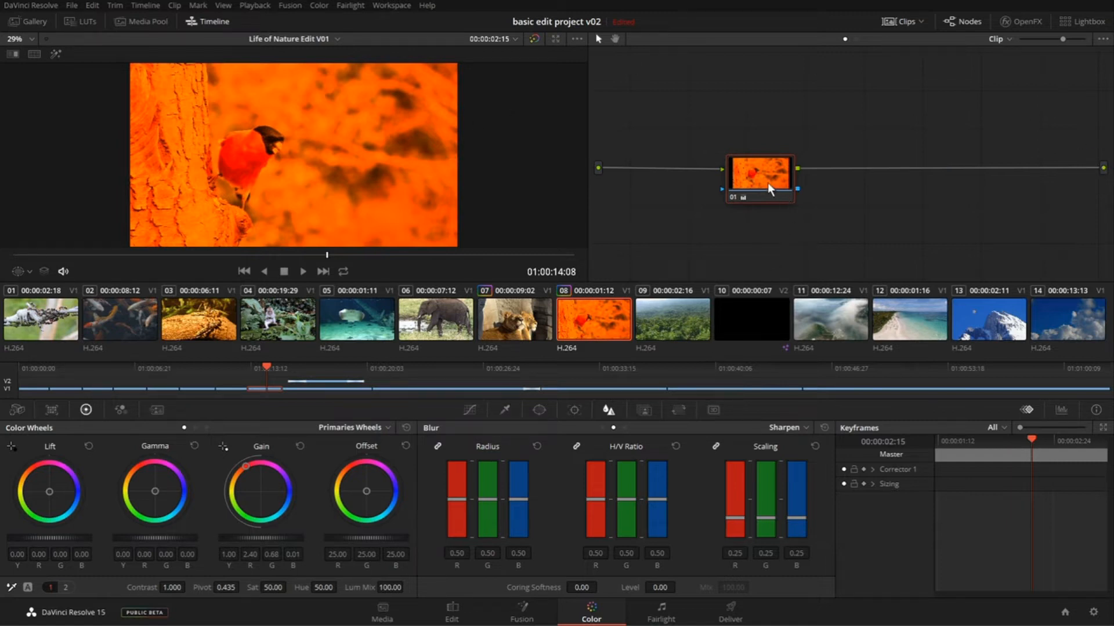
{"action": "left_click_drag", "start_coordinate": [767, 183], "coordinate": [735, 164]}
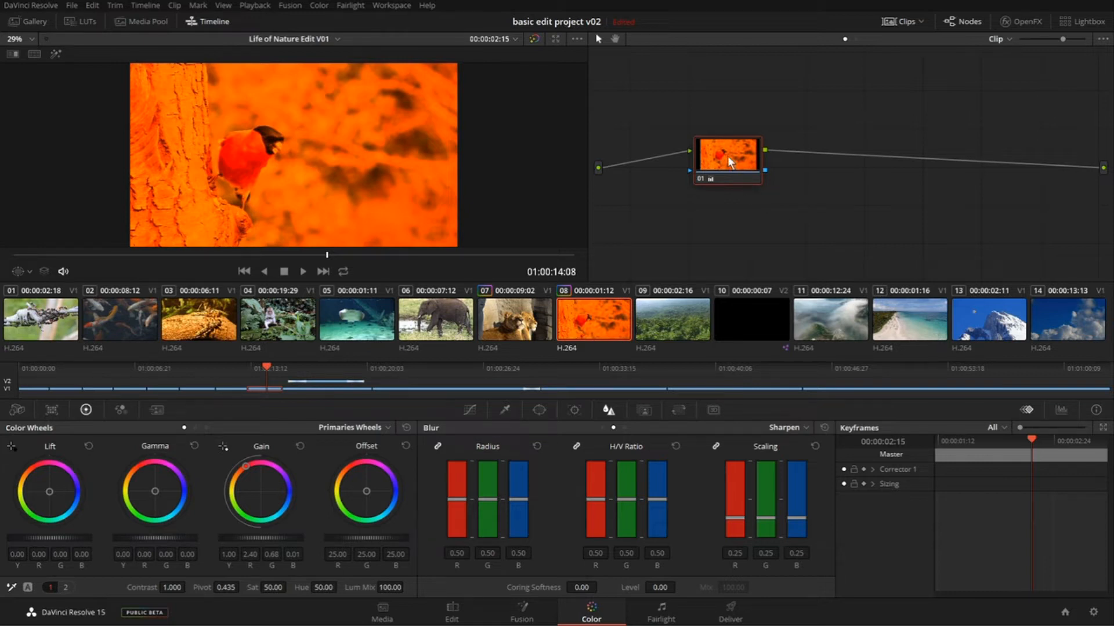
{"action": "left_click_drag", "start_coordinate": [712, 158], "coordinate": [688, 154]}
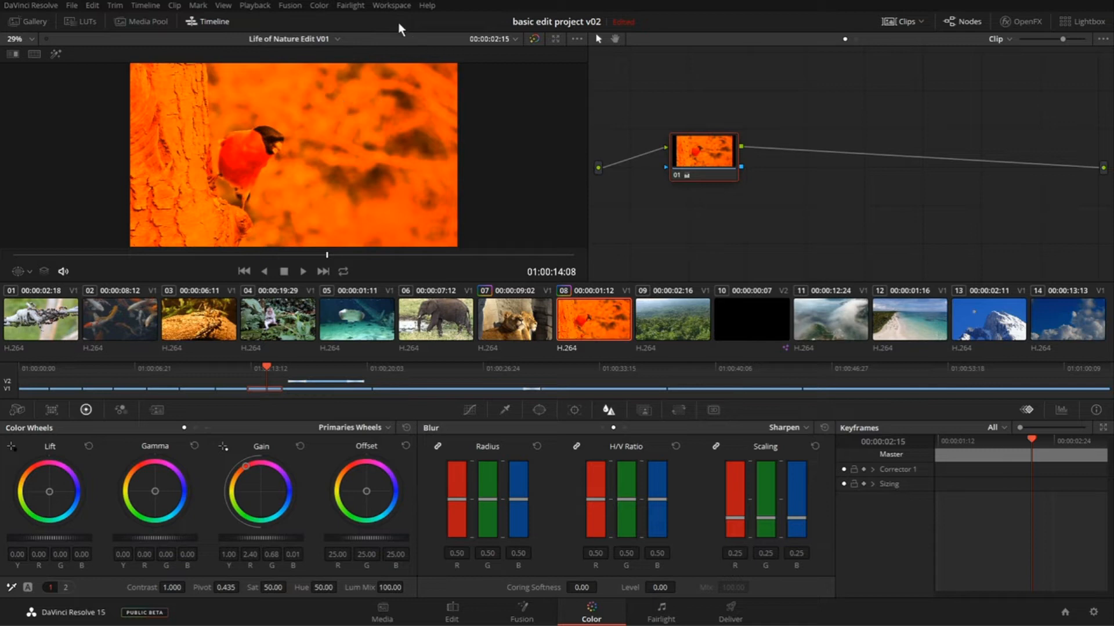
{"action": "left_click", "coordinate": [321, 8]}
{"action": "mouse_move", "coordinate": [329, 19]}
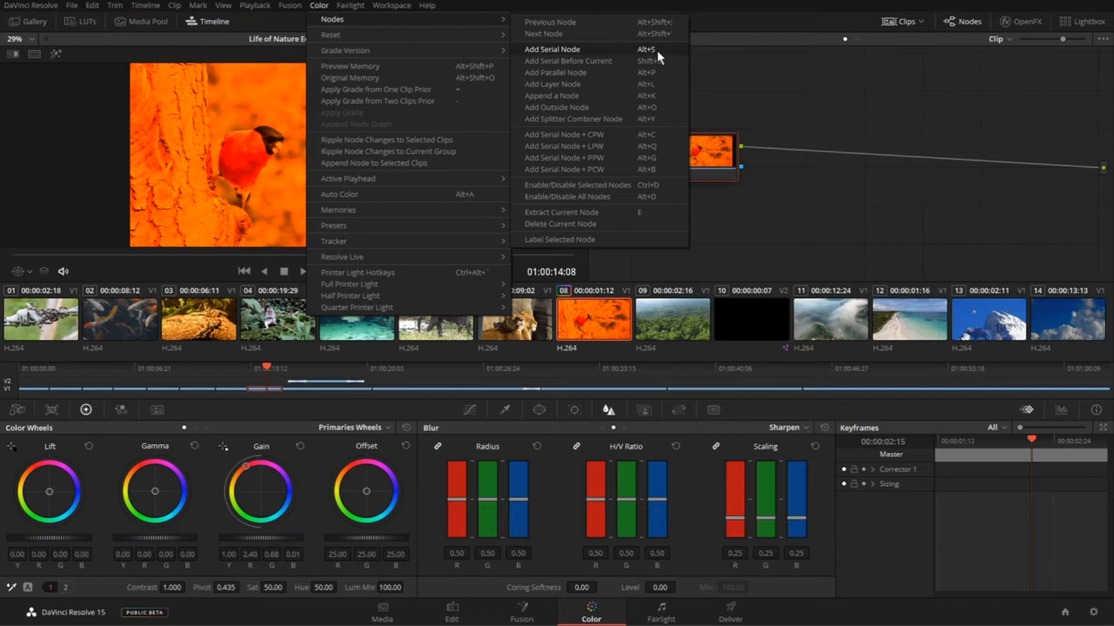
{"action": "left_click", "coordinate": [770, 71]}
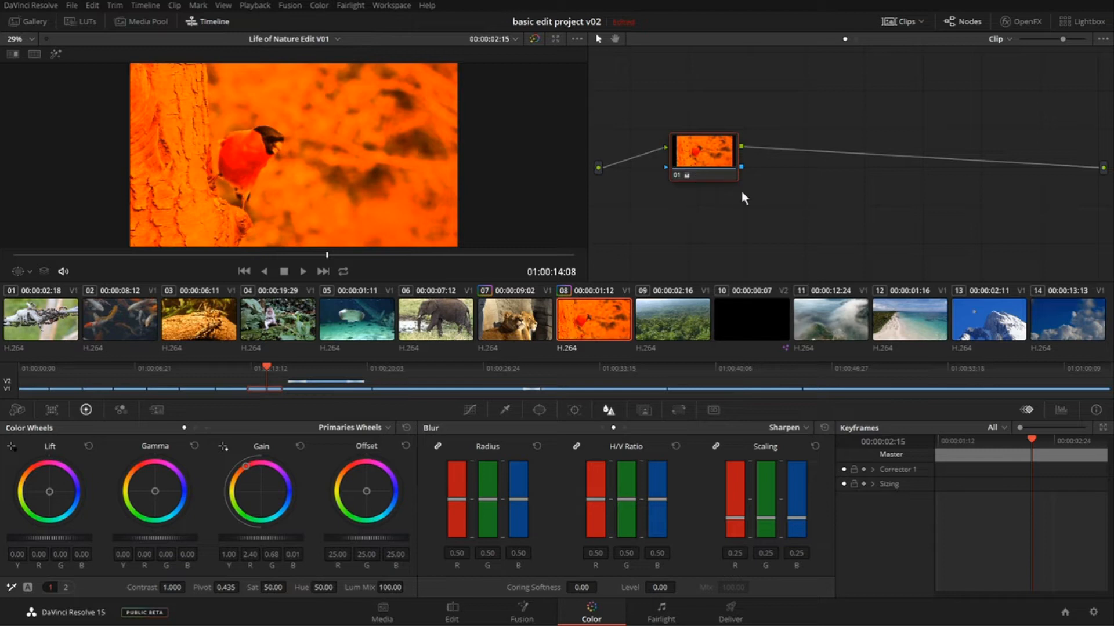
{"action": "key", "text": "alt+s"}
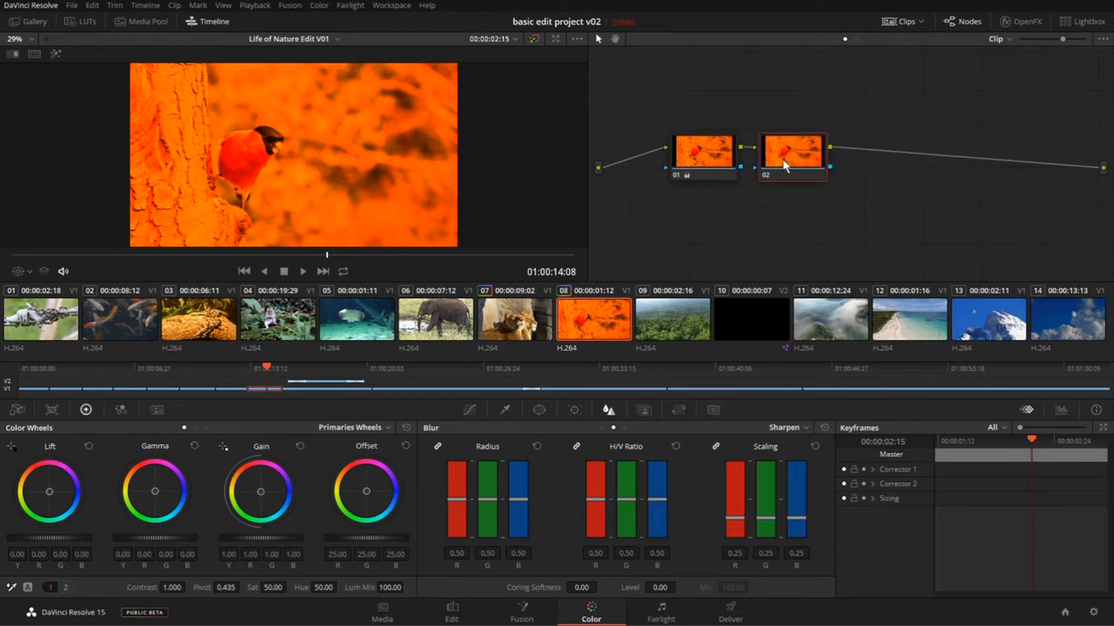
{"action": "left_click_drag", "start_coordinate": [782, 159], "coordinate": [833, 160]}
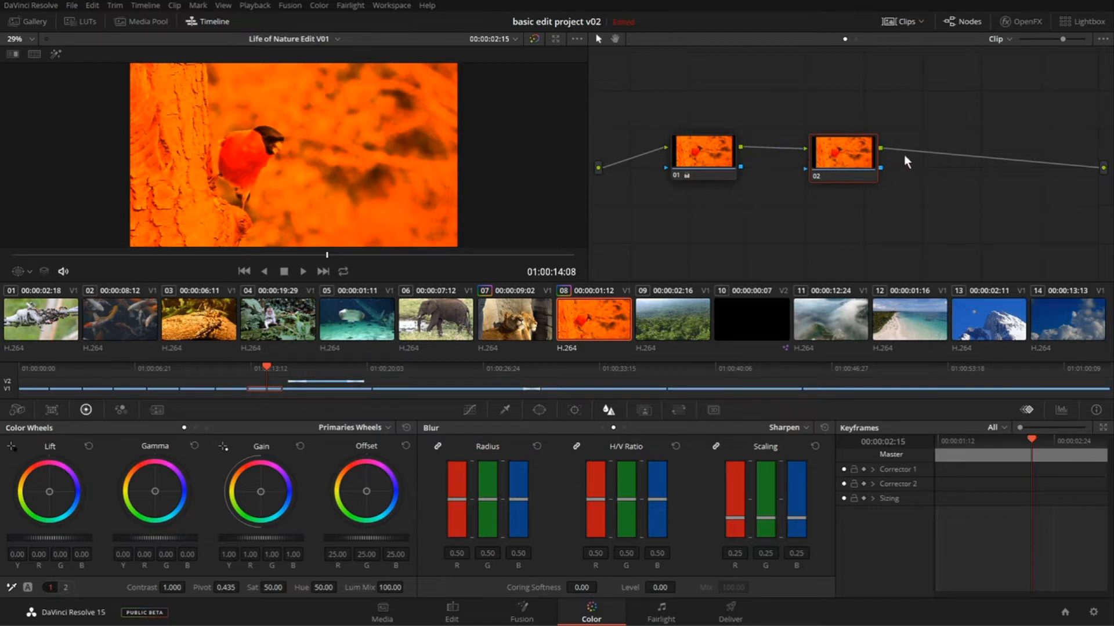
{"action": "left_click_drag", "start_coordinate": [848, 161], "coordinate": [828, 158]}
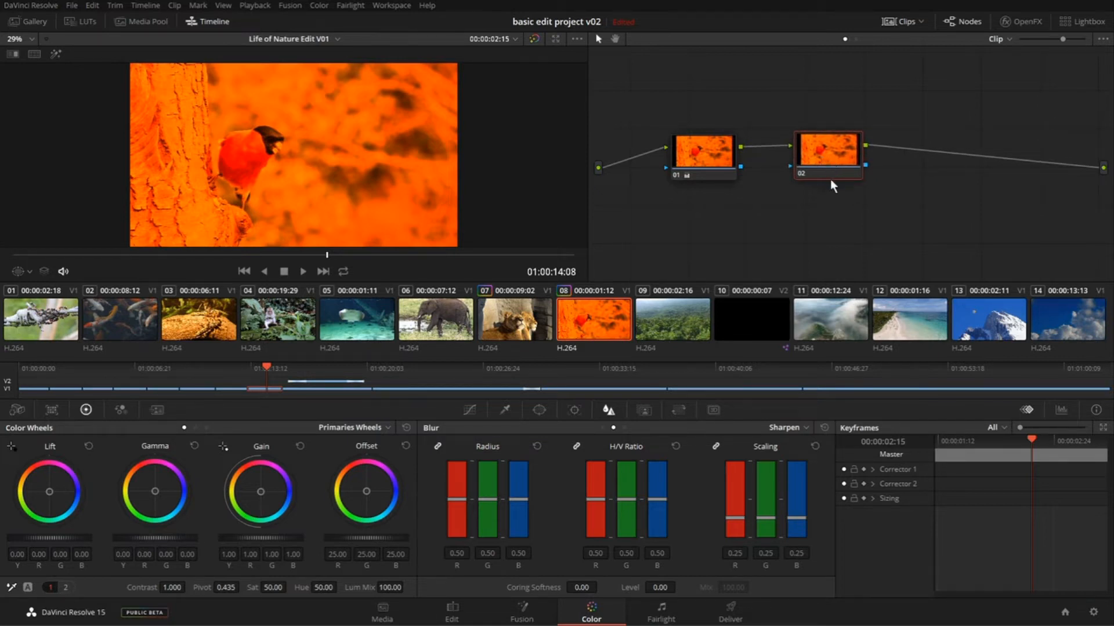
- Add two more serial nodes after node 02, then delete both
{"action": "key", "text": "alt+s"}
{"action": "key", "text": "alt+s"}
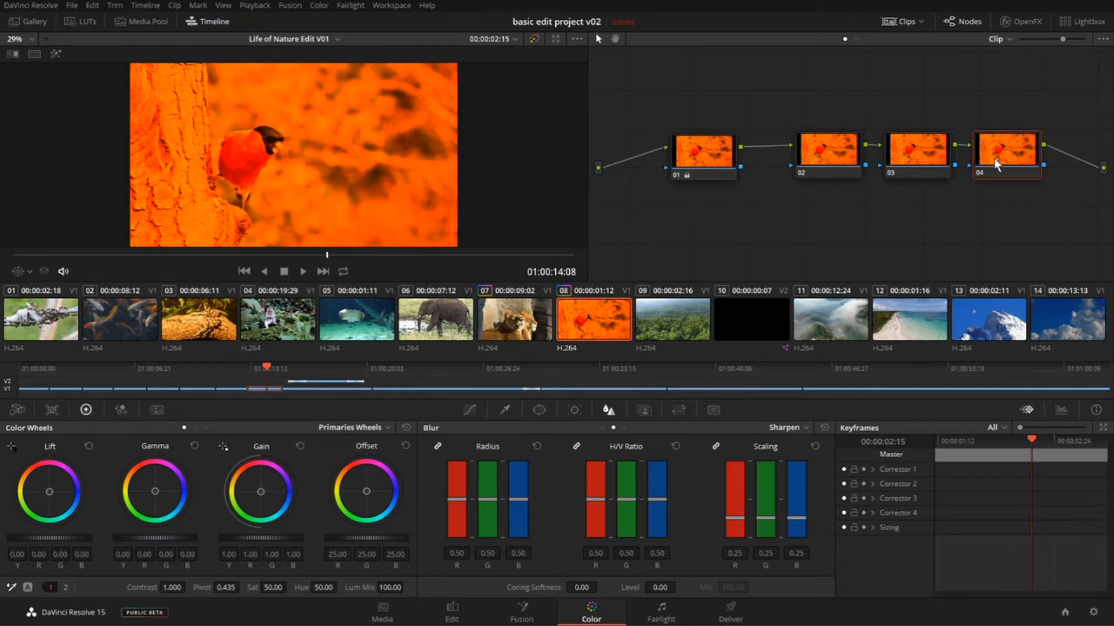
{"action": "key", "text": "Delete"}
- Delete node 02 and move node 01 toward the middle of the node graph
{"action": "key", "text": "Delete"}
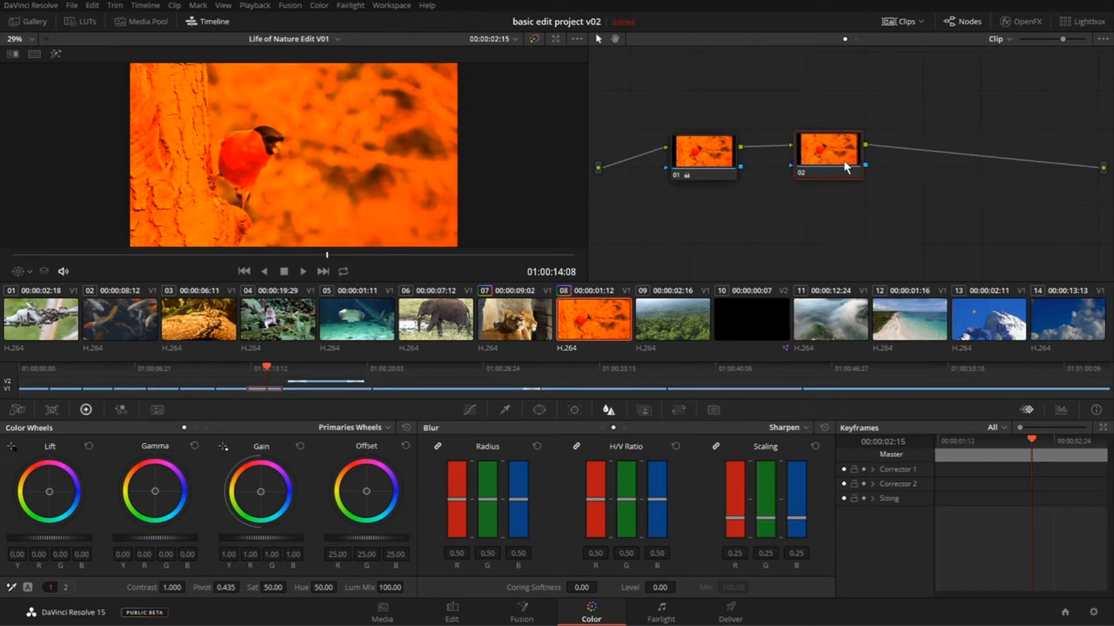
{"action": "key", "text": "Delete"}
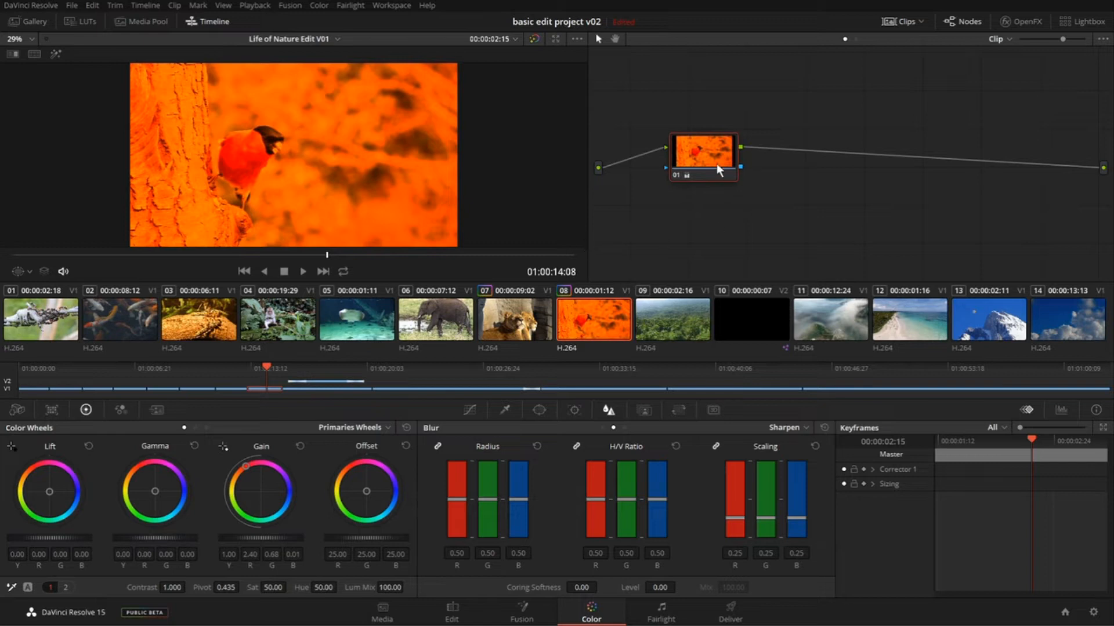
{"action": "left_click_drag", "start_coordinate": [712, 165], "coordinate": [766, 162]}
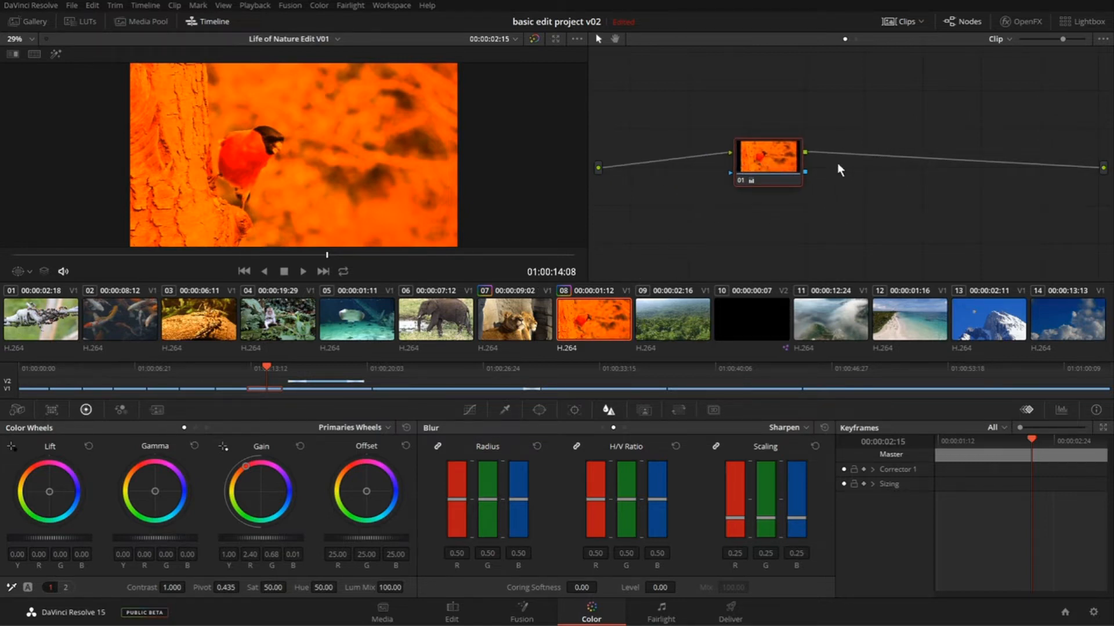
{"action": "left_click_drag", "start_coordinate": [748, 154], "coordinate": [787, 156]}
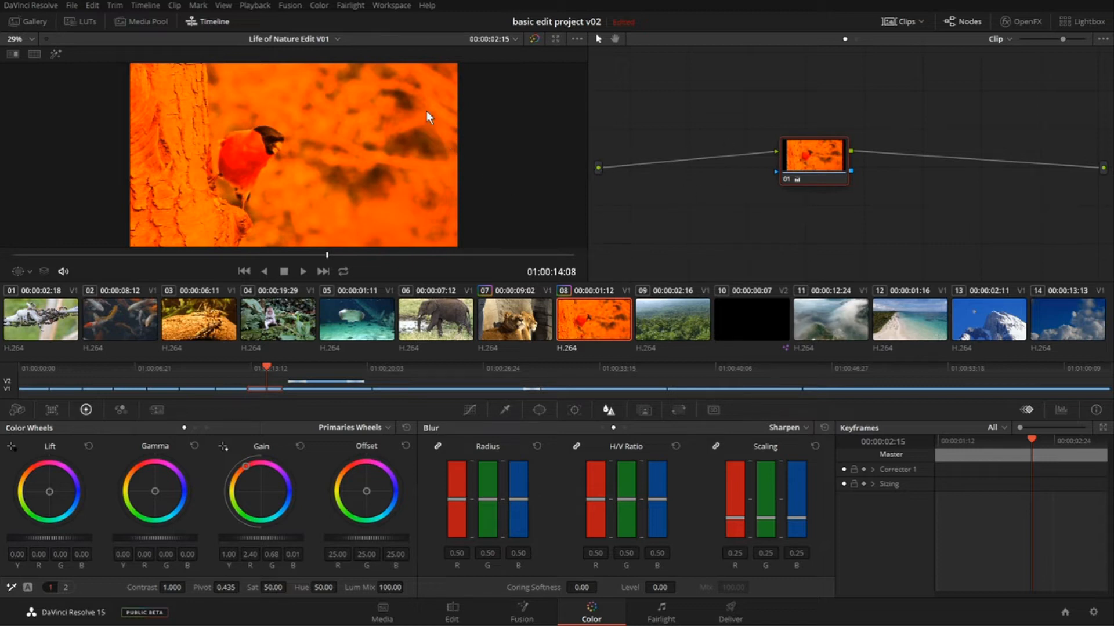
- Add a serial node before node 01 and line the two nodes up in a row
{"action": "left_click", "coordinate": [318, 6]}
{"action": "mouse_move", "coordinate": [329, 20]}
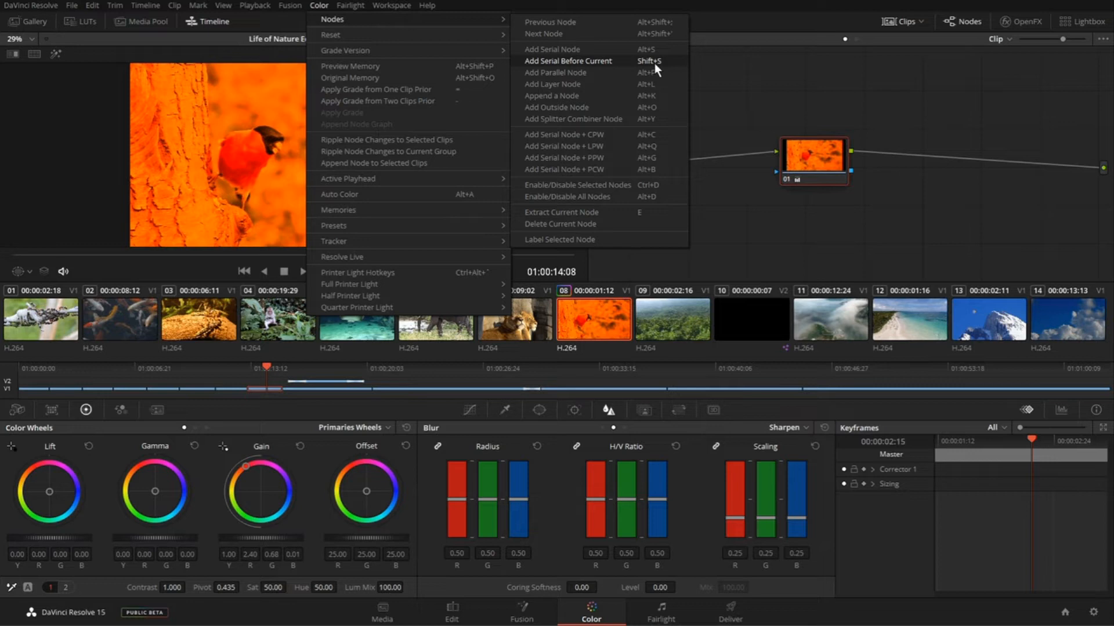
{"action": "left_click", "coordinate": [756, 71]}
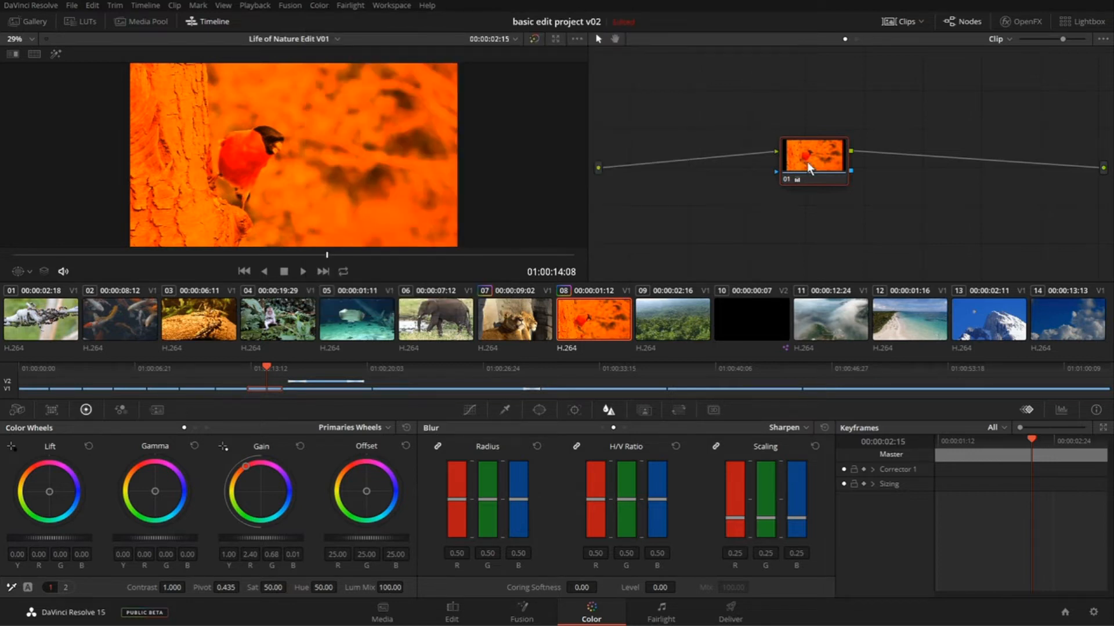
{"action": "key", "text": "shift+s"}
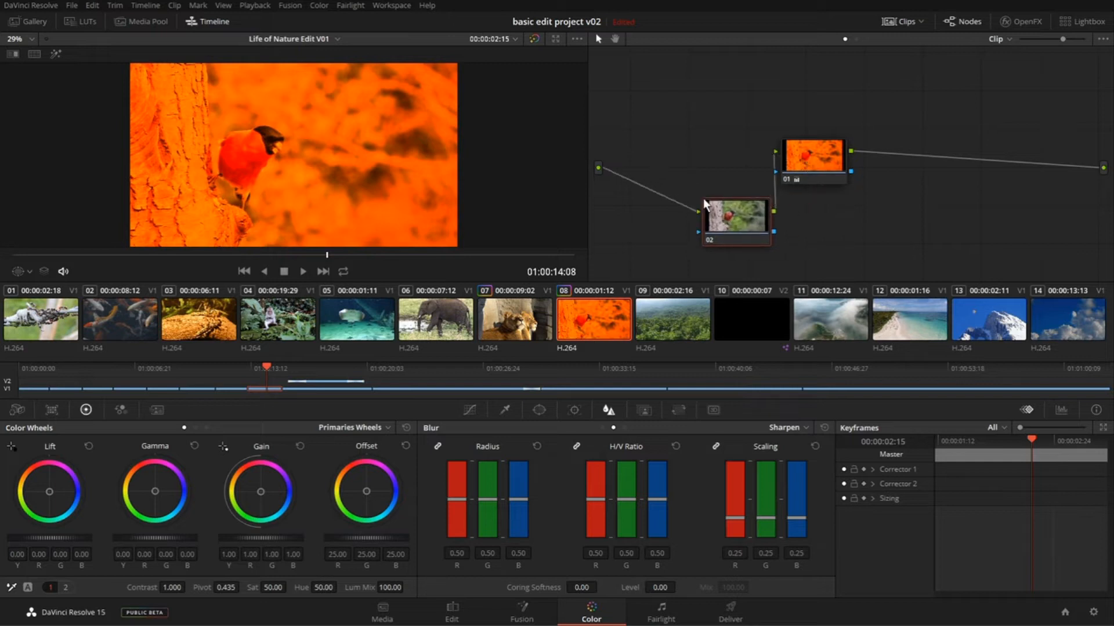
{"action": "left_click_drag", "start_coordinate": [704, 203], "coordinate": [671, 140]}
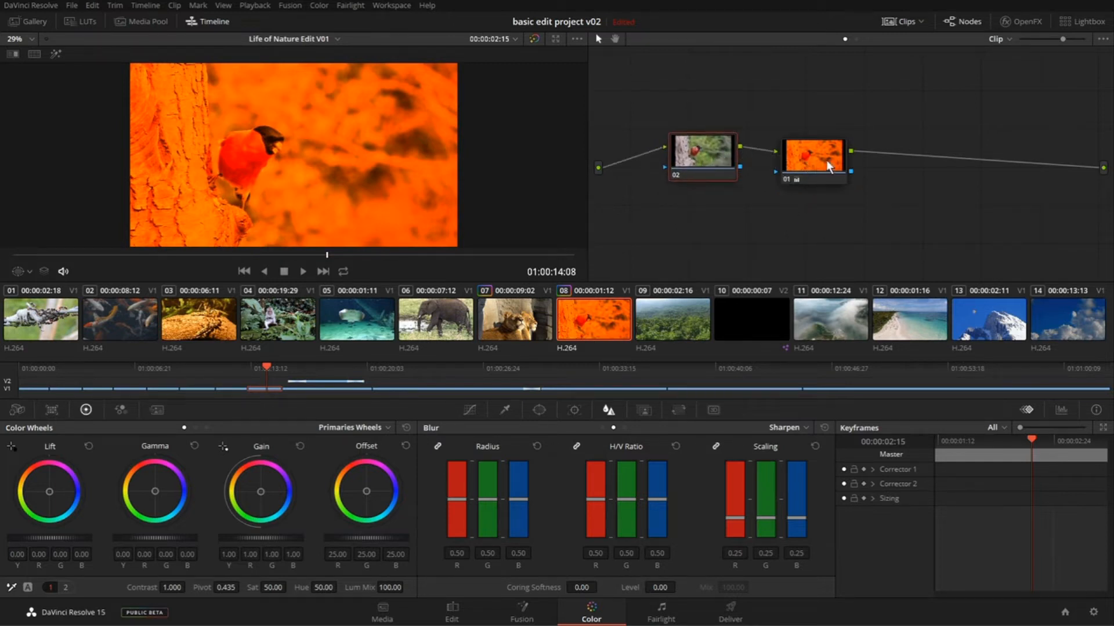
{"action": "left_click_drag", "start_coordinate": [826, 160], "coordinate": [826, 149]}
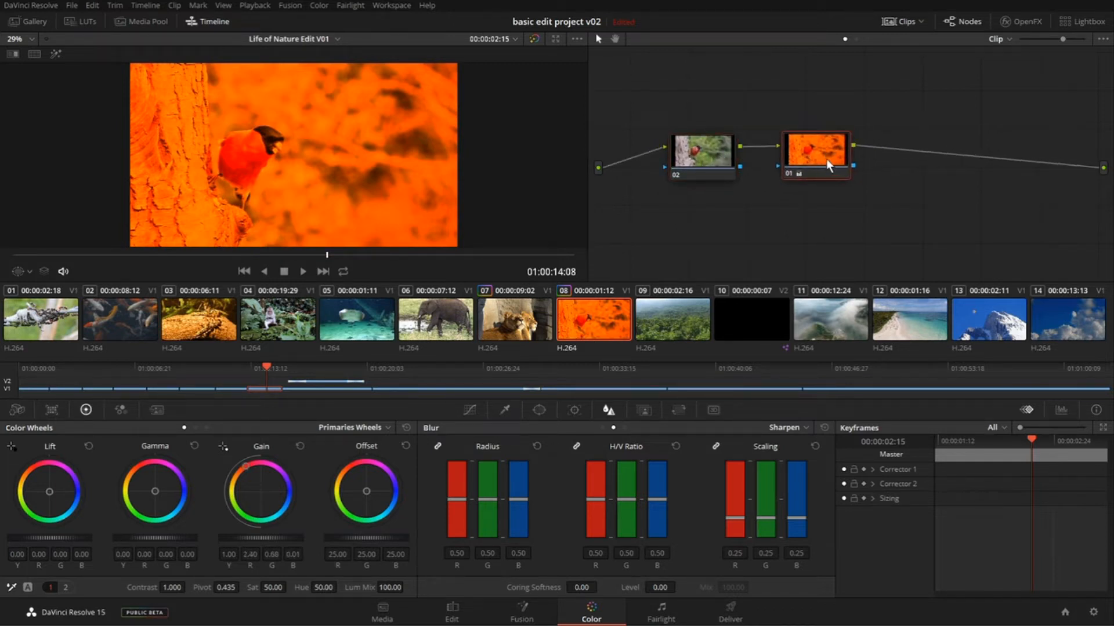
- Add a serial node after node 01, insert another serial node between them, and arrange all the nodes in an evenly spaced row
{"action": "key", "text": "alt+s"}
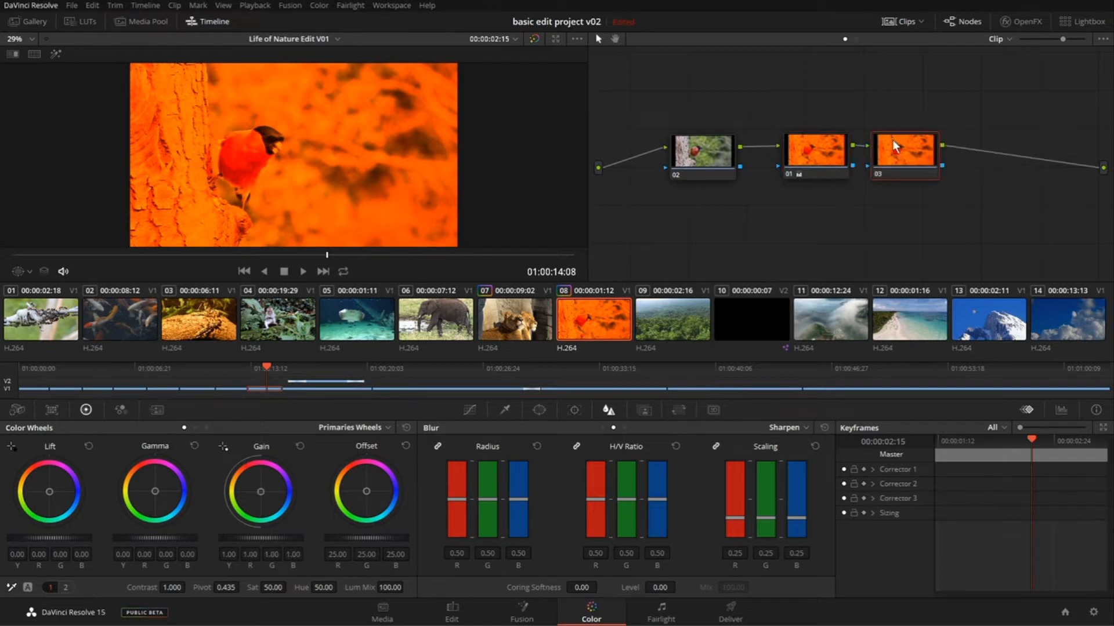
{"action": "left_click_drag", "start_coordinate": [901, 147], "coordinate": [965, 145]}
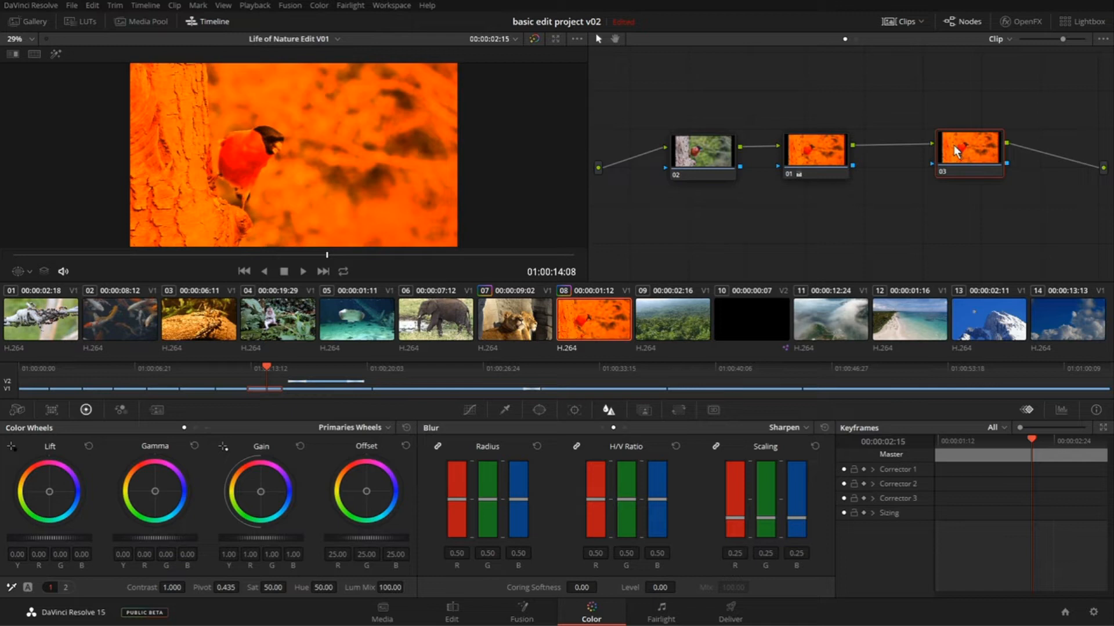
{"action": "key", "text": "alt+shift+s"}
{"action": "left_click_drag", "start_coordinate": [956, 208], "coordinate": [886, 198]}
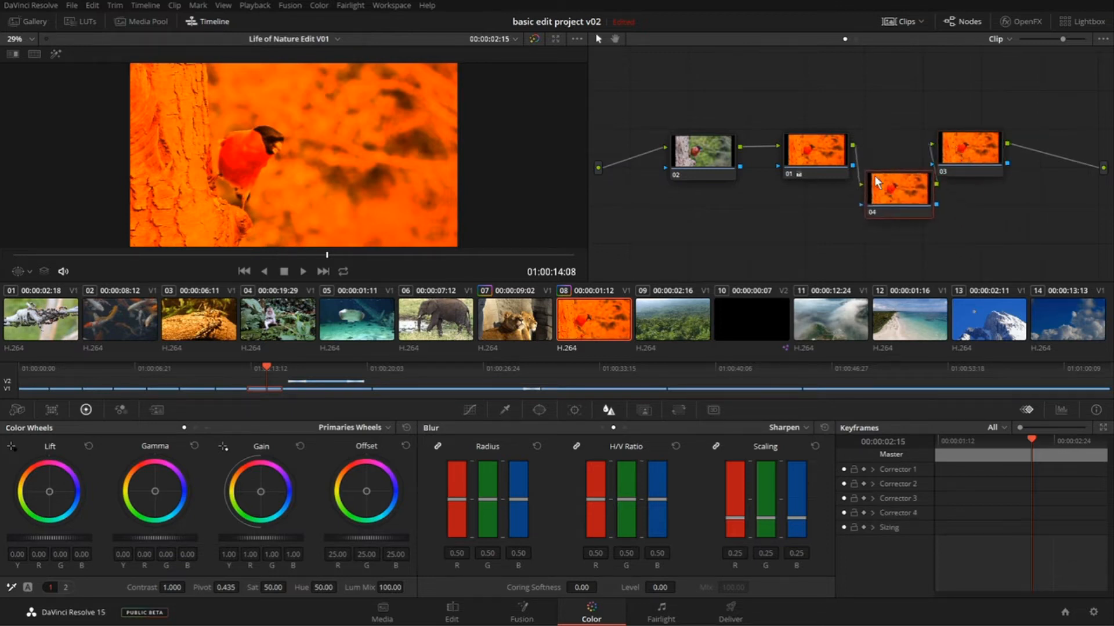
{"action": "left_click_drag", "start_coordinate": [825, 165], "coordinate": [810, 168]}
{"action": "left_click_drag", "start_coordinate": [893, 201], "coordinate": [879, 166]}
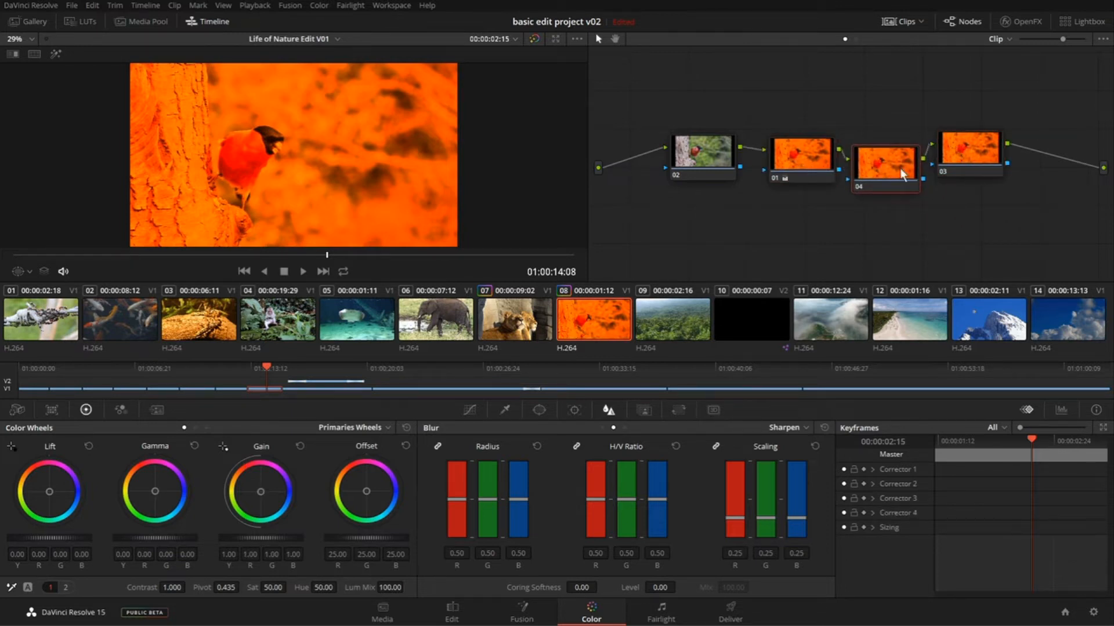
{"action": "left_click_drag", "start_coordinate": [952, 154], "coordinate": [978, 155]}
{"action": "left_click_drag", "start_coordinate": [888, 157], "coordinate": [895, 156]}
{"action": "left_click_drag", "start_coordinate": [809, 159], "coordinate": [813, 155]}
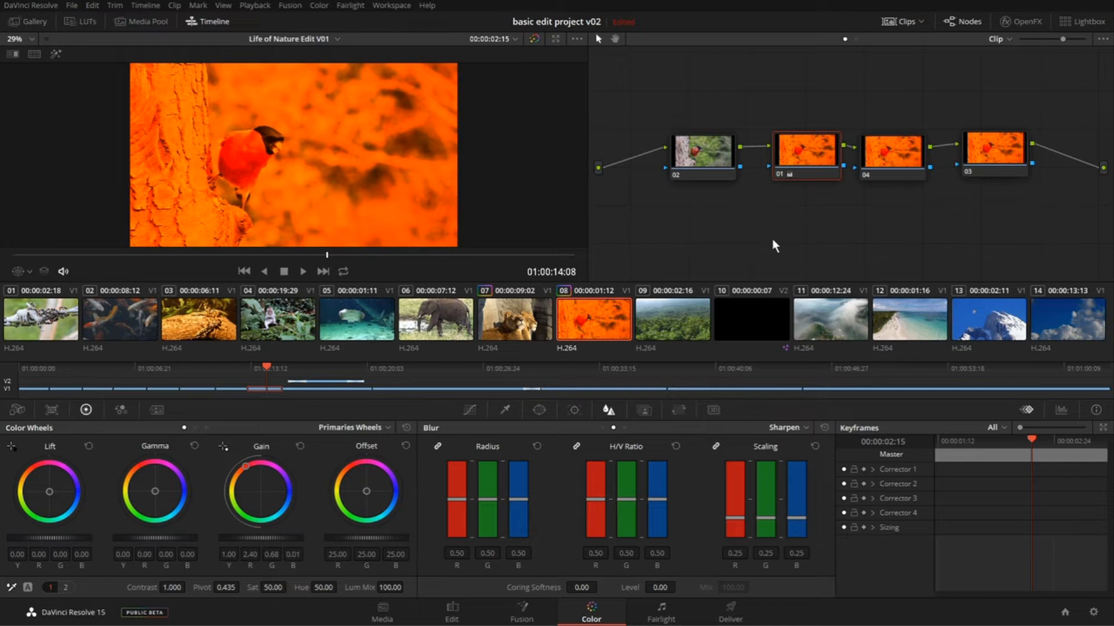
- Delete nodes 01, 04 and 03 together, keeping only the ungraded node nearest the source
{"action": "left_click_drag", "start_coordinate": [754, 89], "coordinate": [1051, 200]}
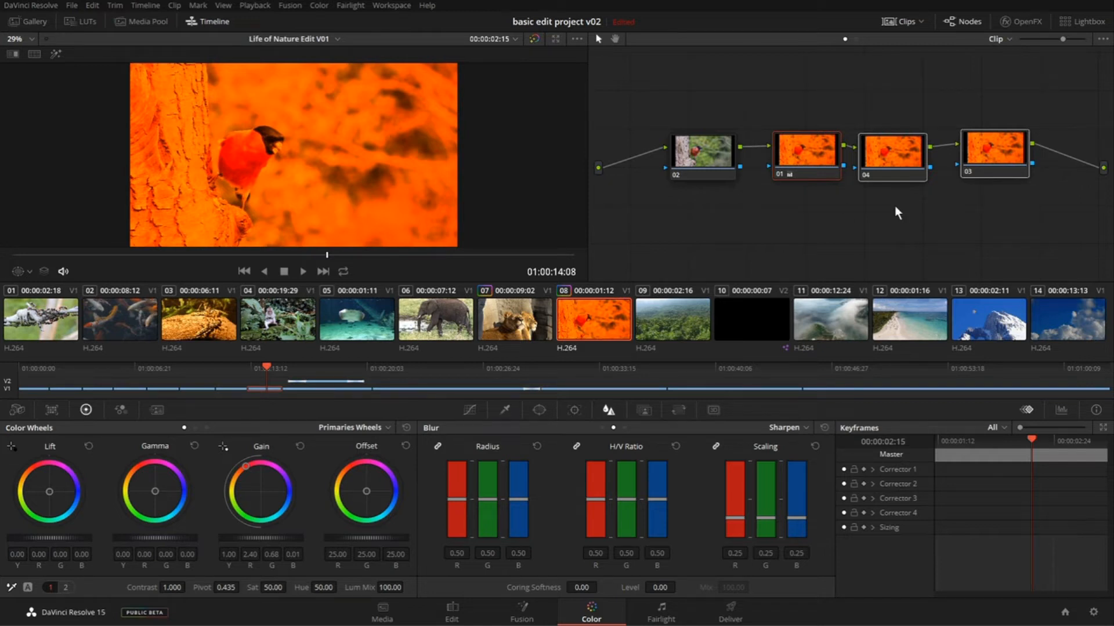
{"action": "key", "text": "Delete"}
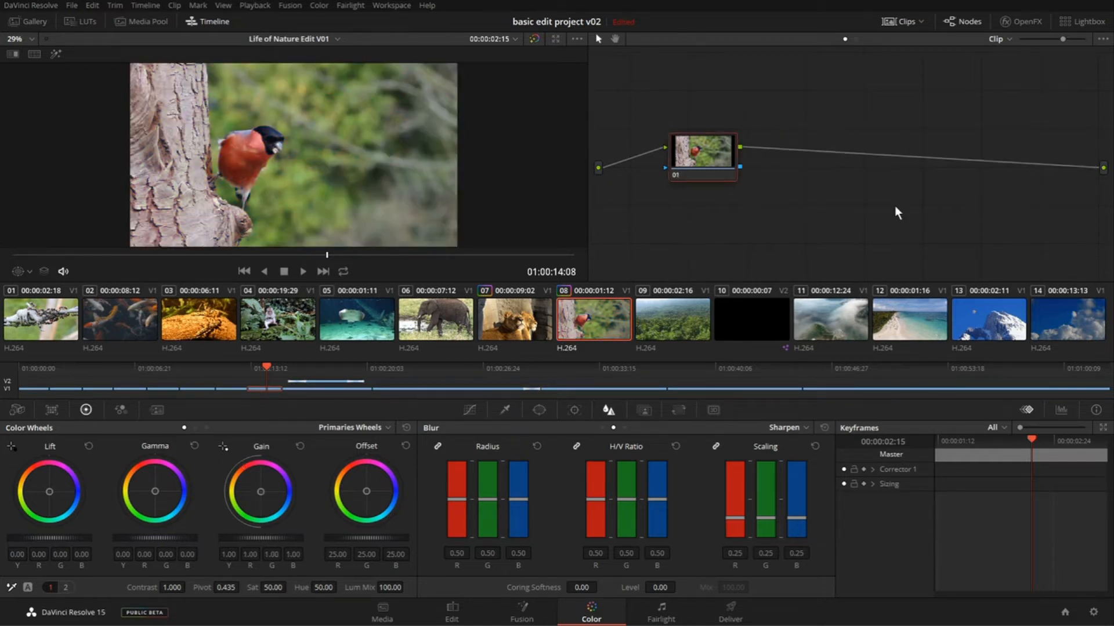
{"action": "left_click_drag", "start_coordinate": [700, 151], "coordinate": [751, 158]}
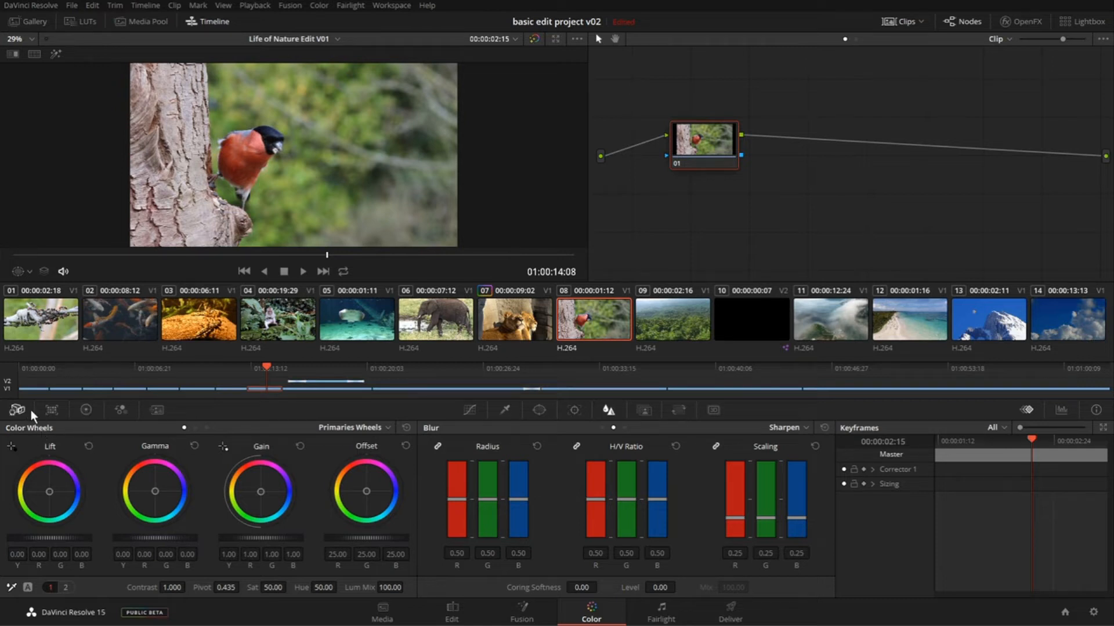
- Look through the Color Match and RGB Mixer palettes and return to the Color Wheels
{"action": "left_click", "coordinate": [51, 409]}
{"action": "left_click", "coordinate": [86, 409]}
{"action": "left_click", "coordinate": [121, 409]}
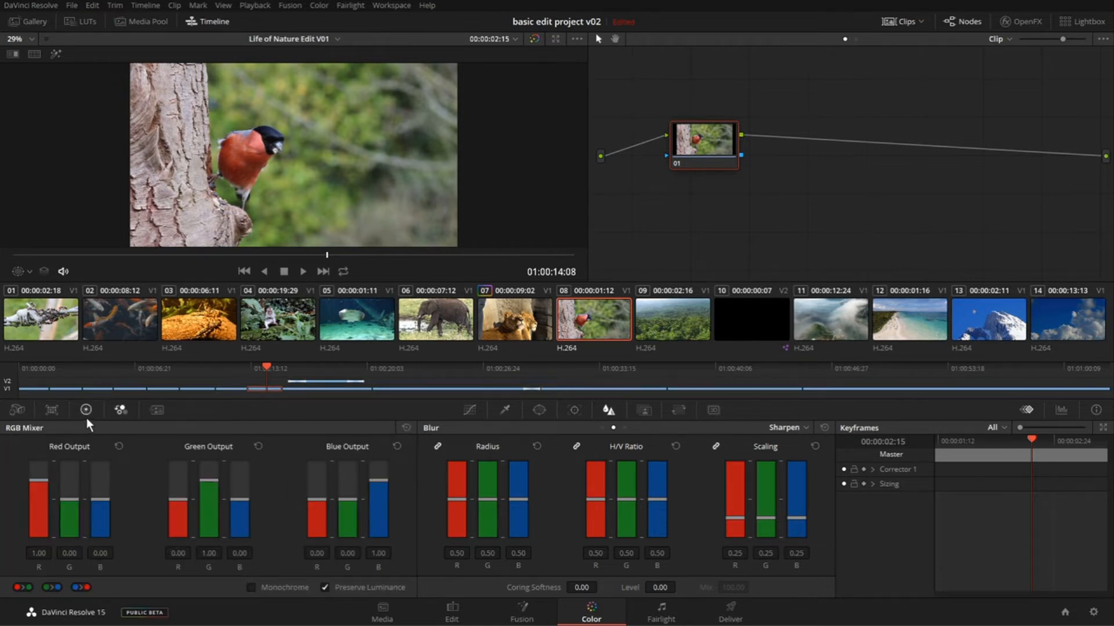
{"action": "left_click", "coordinate": [86, 412]}
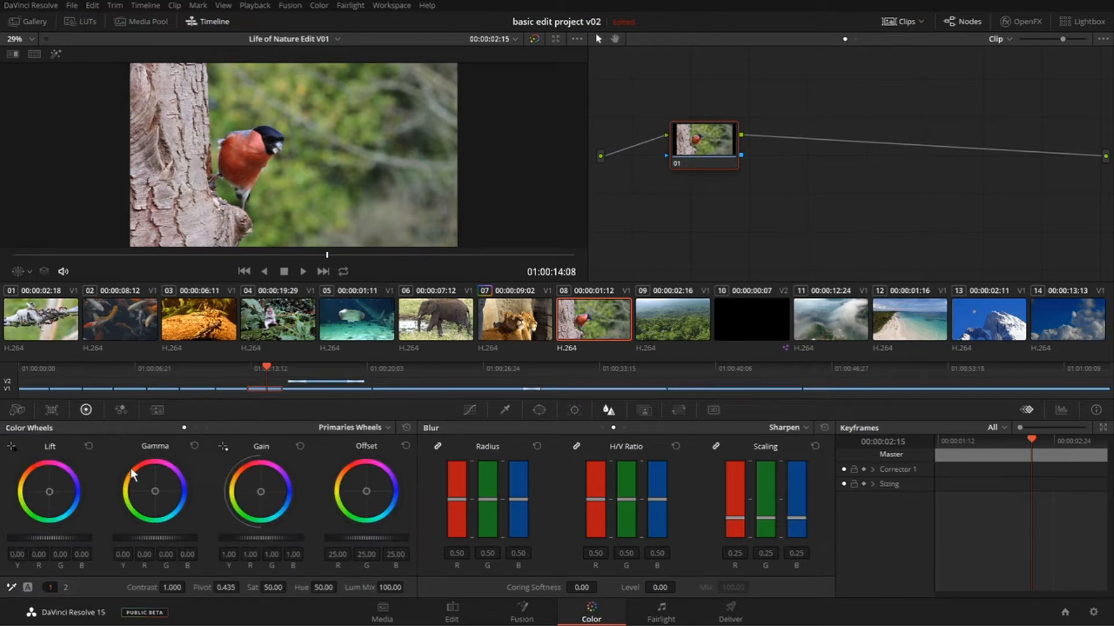
- Look through the Primaries Bars and Log modes of the Color Wheels and return to Primaries Wheels
{"action": "left_click", "coordinate": [194, 429]}
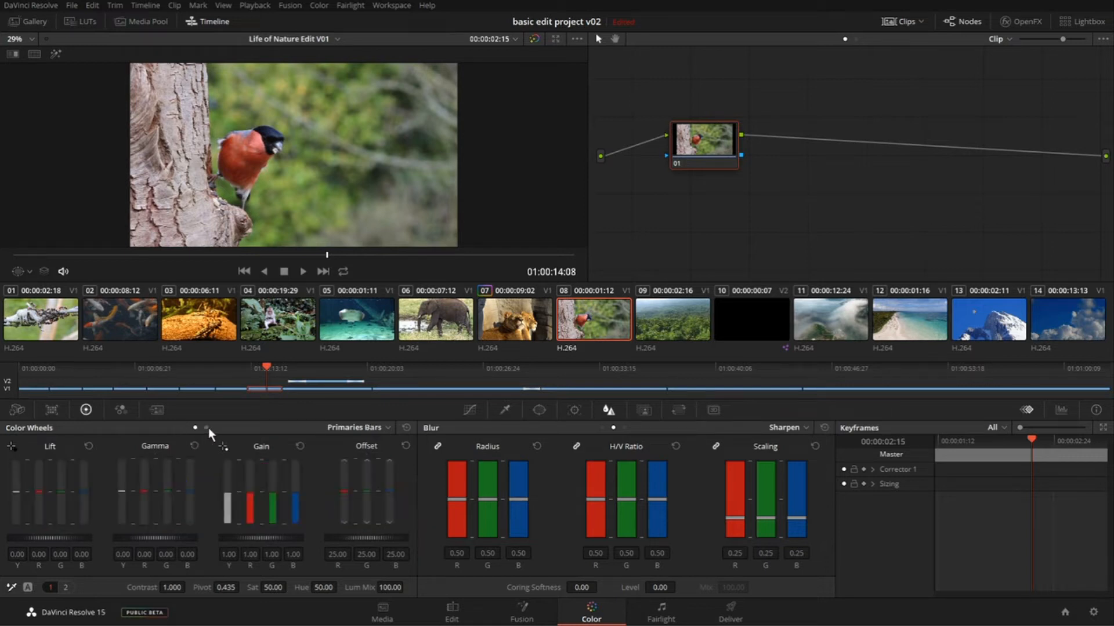
{"action": "left_click", "coordinate": [207, 428]}
{"action": "left_click", "coordinate": [195, 429]}
{"action": "left_click", "coordinate": [185, 428]}
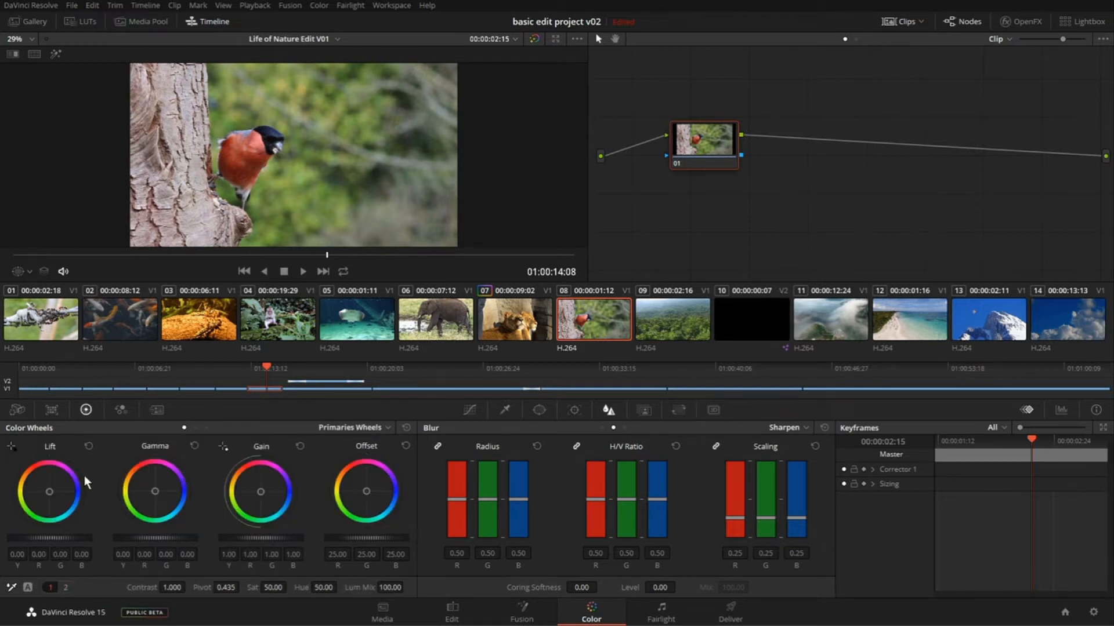
{"action": "left_click", "coordinate": [360, 428]}
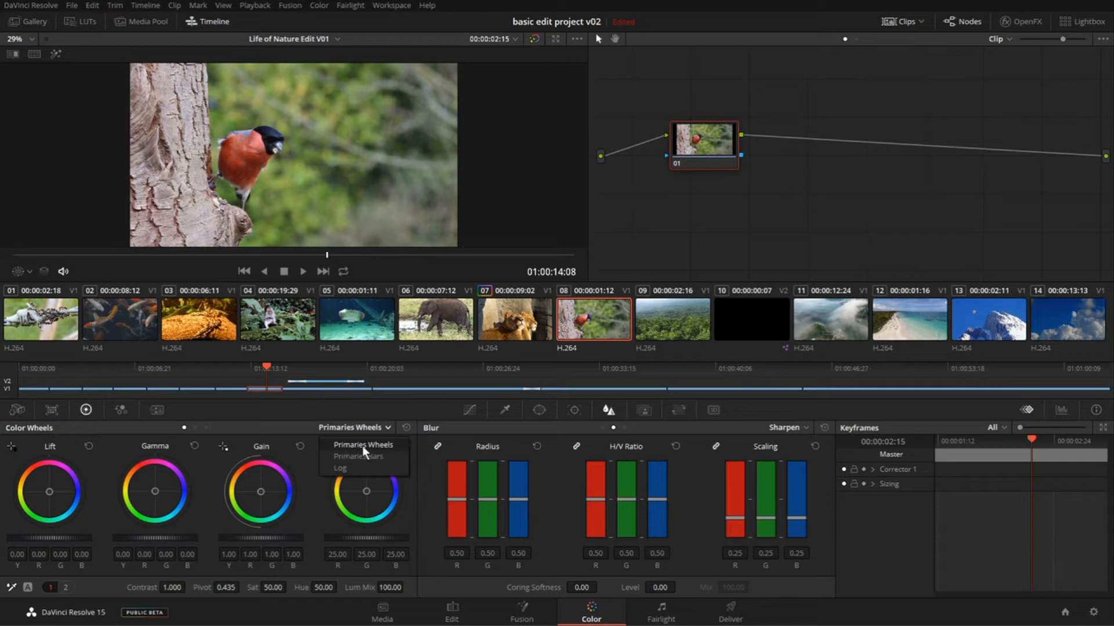
{"action": "left_click", "coordinate": [363, 446]}
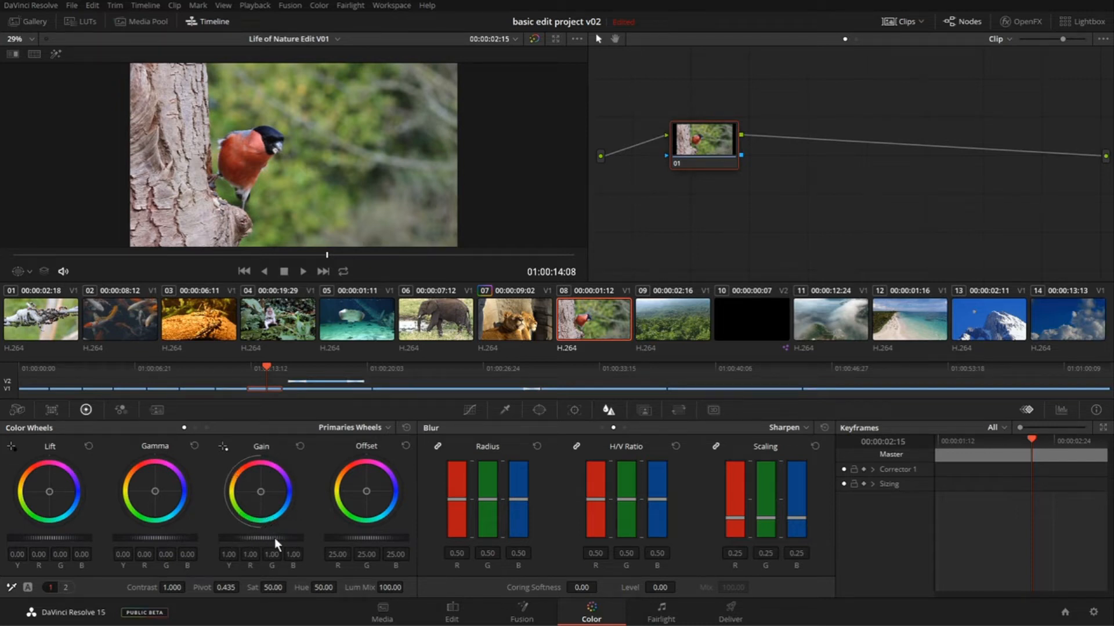
- Try an overall gain of about 1.29 on the bird clip, reset it, and raise the gain to about 1.16 instead
{"action": "left_click_drag", "start_coordinate": [261, 540], "coordinate": [310, 540]}
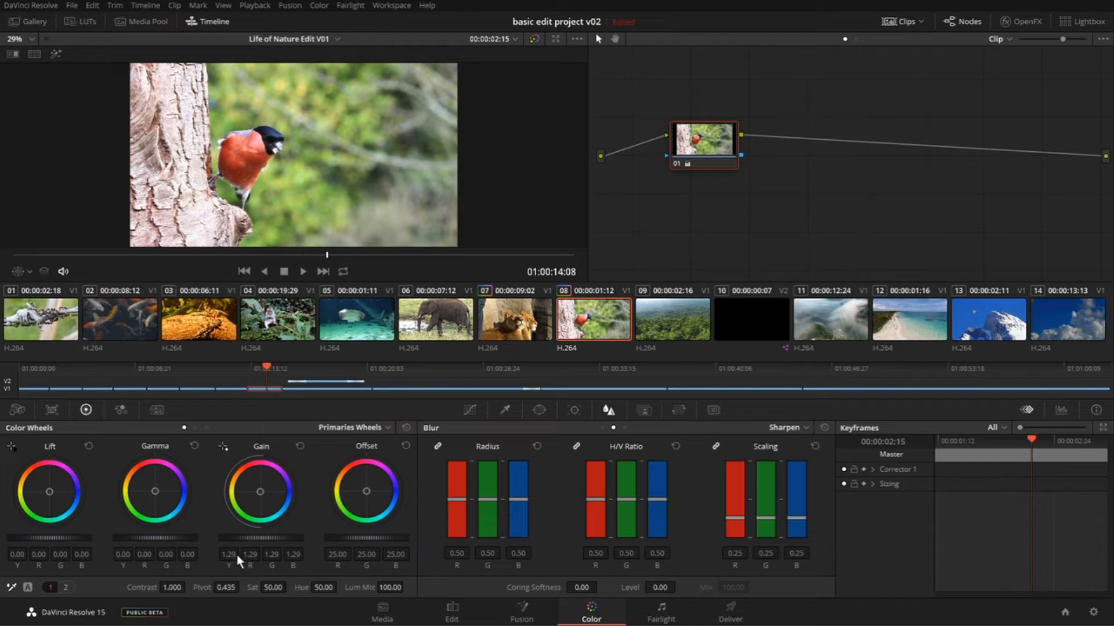
{"action": "left_click", "coordinate": [300, 446]}
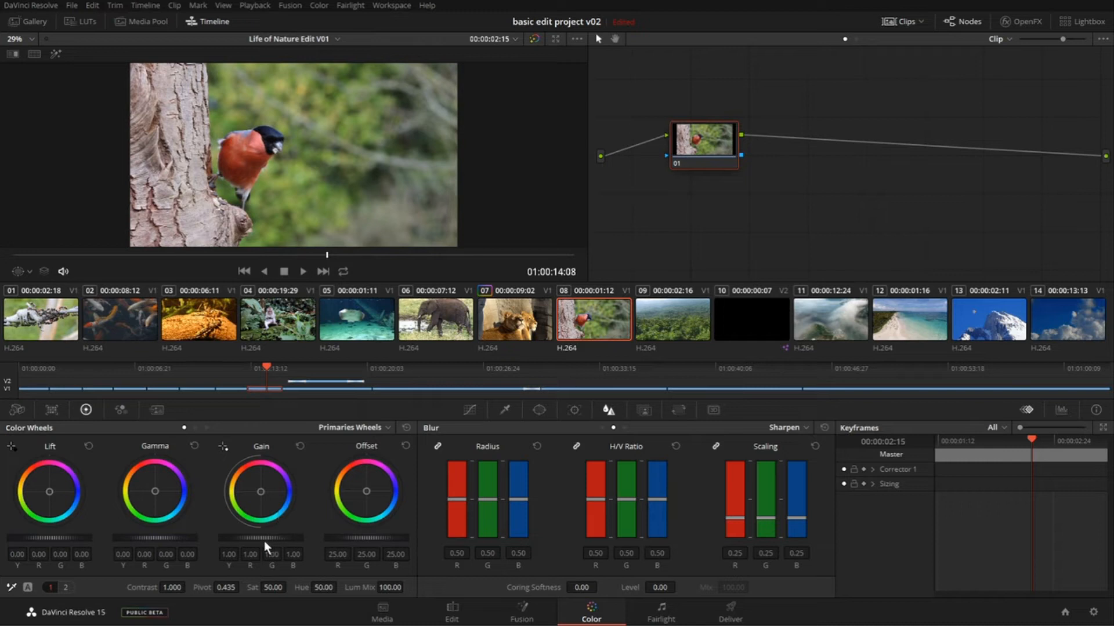
{"action": "mouse_move", "coordinate": [253, 537]}
{"action": "left_mouse_down"}
{"action": "mouse_move", "coordinate": [270, 538]}
{"action": "mouse_move", "coordinate": [230, 538]}
{"action": "mouse_move", "coordinate": [274, 538]}
{"action": "left_mouse_up"}
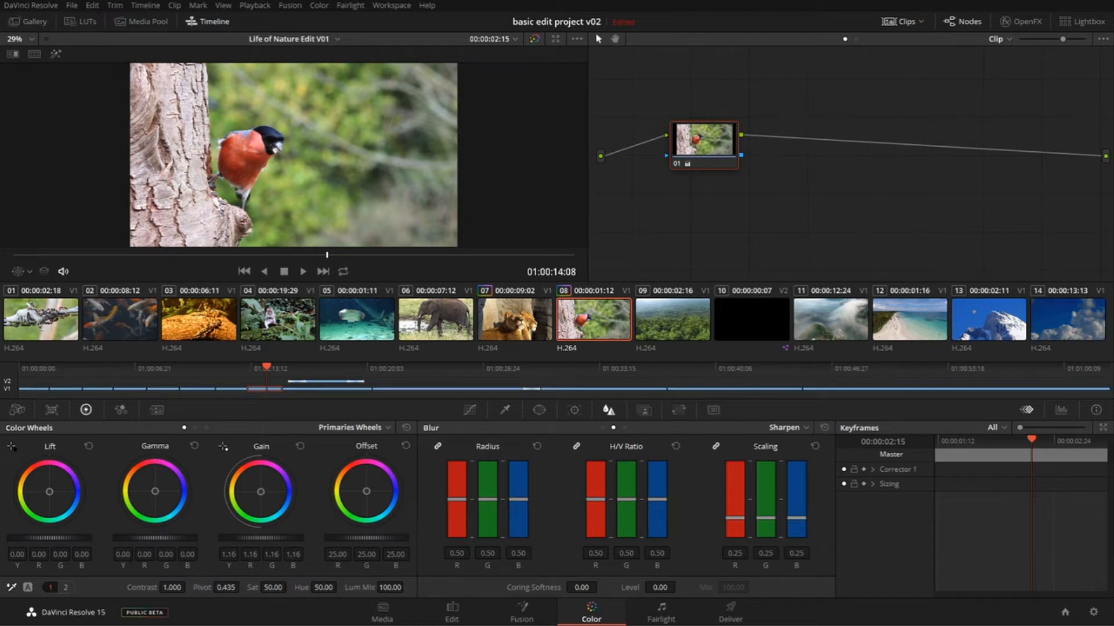
- Balance the bird clip's tones with gamma at about -0.05, gain at about 1.21 and lift at about -0.01
{"action": "left_click_drag", "start_coordinate": [154, 538], "coordinate": [154, 537]}
{"action": "left_click_drag", "start_coordinate": [155, 538], "coordinate": [153, 537]}
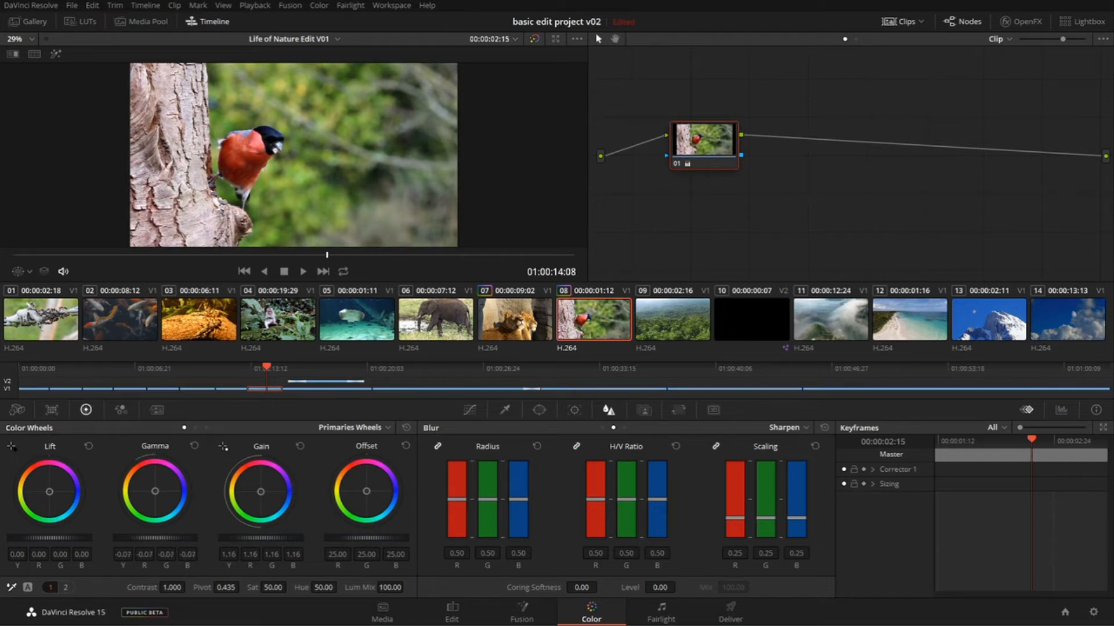
{"action": "left_click_drag", "start_coordinate": [154, 537], "coordinate": [154, 538]}
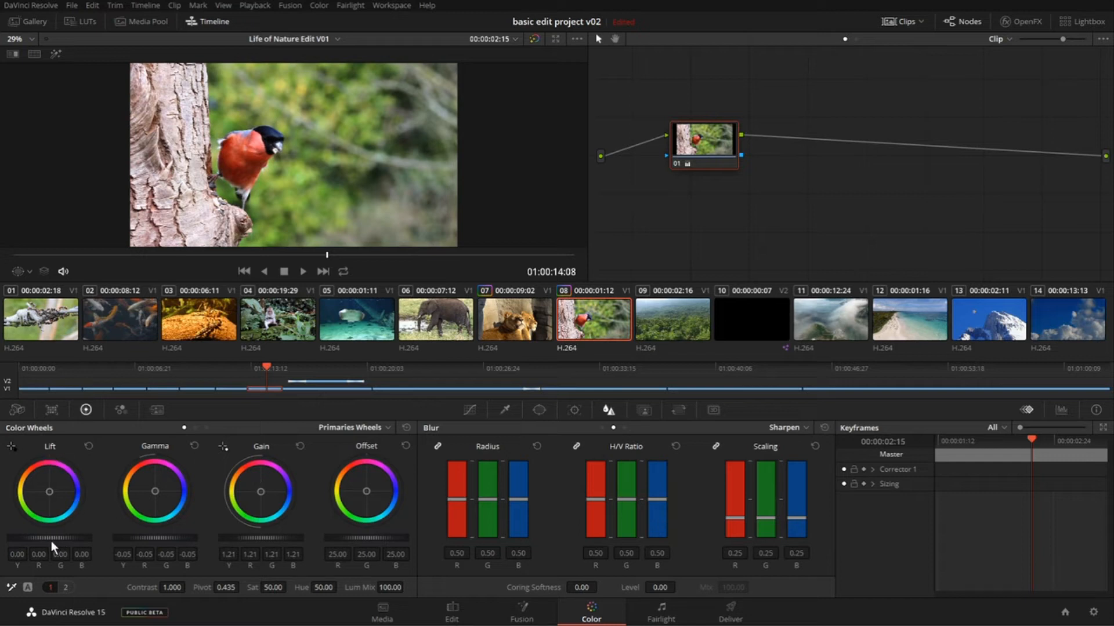
{"action": "left_click_drag", "start_coordinate": [50, 537], "coordinate": [50, 537]}
- Try strong color casts with the offset wheel, then settle on a subtle tint of about R 26.82, G 22.80 and B 26.91
{"action": "left_click_drag", "start_coordinate": [365, 491], "coordinate": [367, 468]}
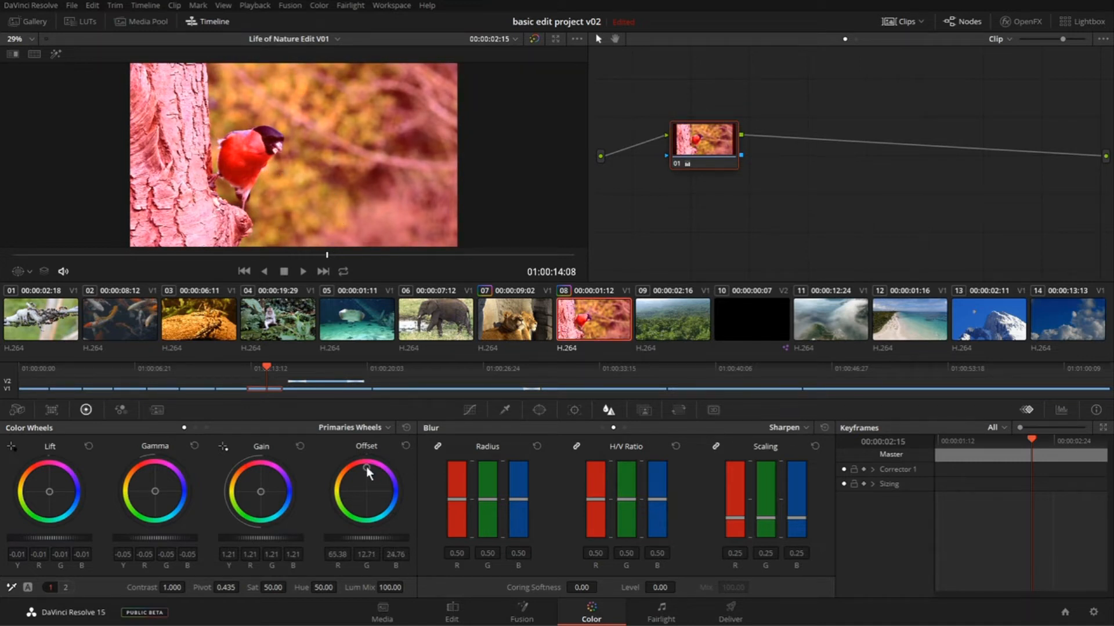
{"action": "left_click_drag", "start_coordinate": [367, 468], "coordinate": [346, 506]}
{"action": "left_click_drag", "start_coordinate": [334, 486], "coordinate": [367, 489]}
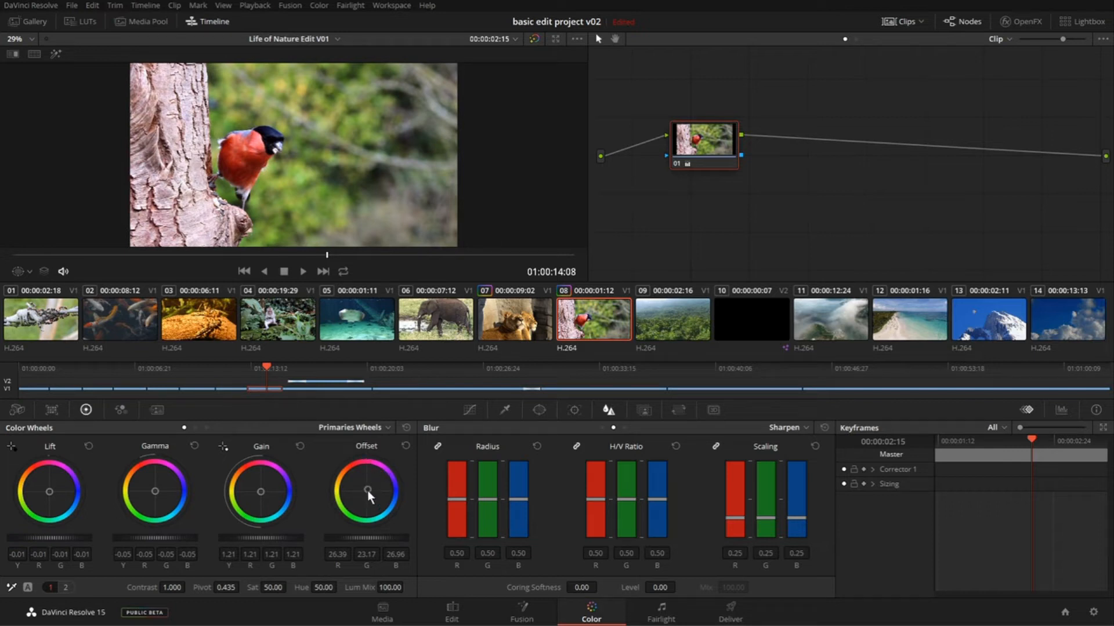
{"action": "left_click_drag", "start_coordinate": [368, 492], "coordinate": [367, 490]}
- Hide the clip thumbnails and the mini timeline to enlarge the viewer
{"action": "left_click", "coordinate": [896, 20]}
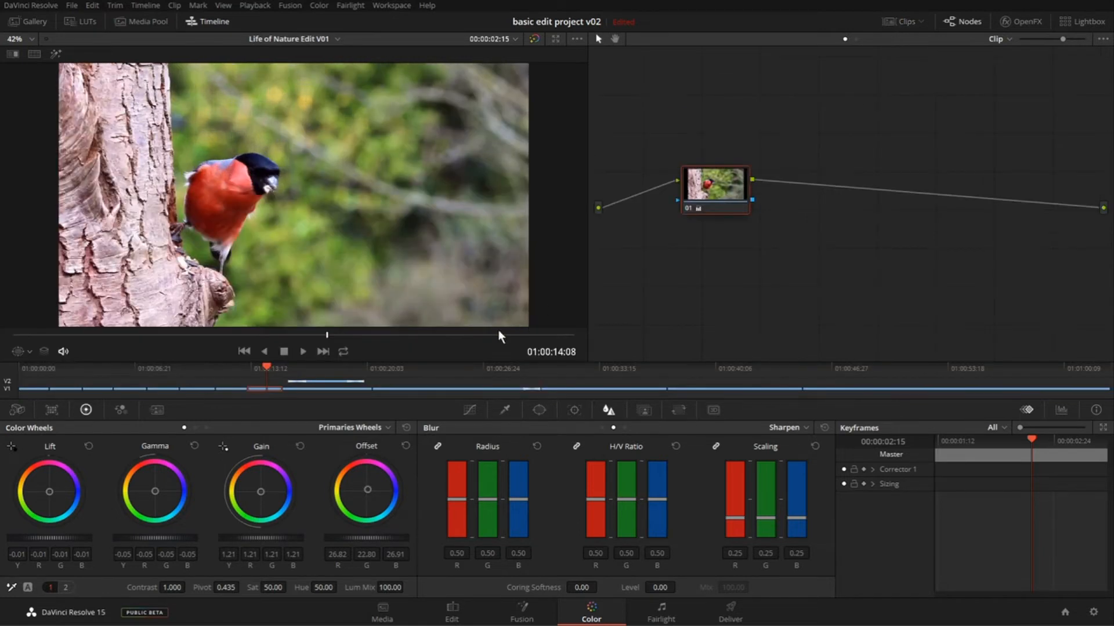
{"action": "left_click", "coordinate": [207, 22]}
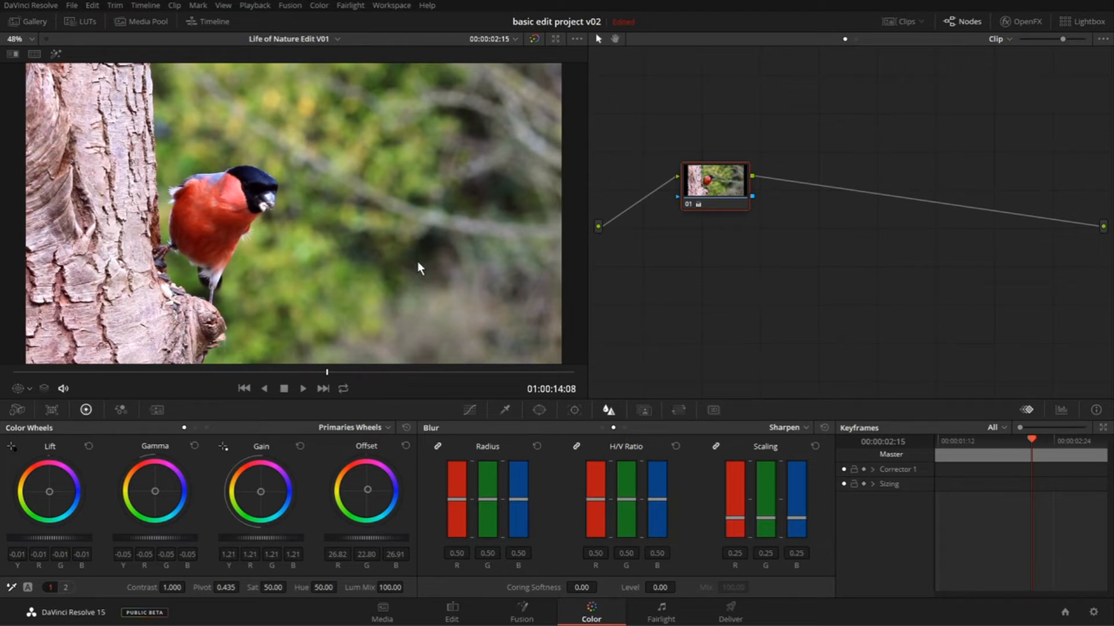
- Disable node 01 to compare the bird clip without its grade
{"action": "left_click", "coordinate": [318, 5]}
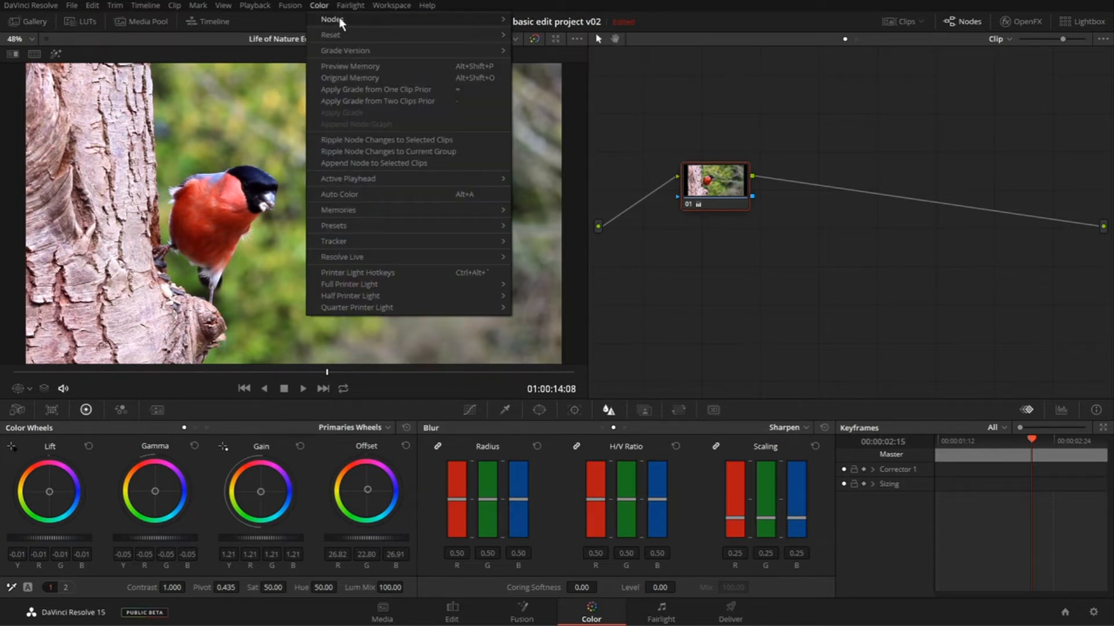
{"action": "mouse_move", "coordinate": [340, 22]}
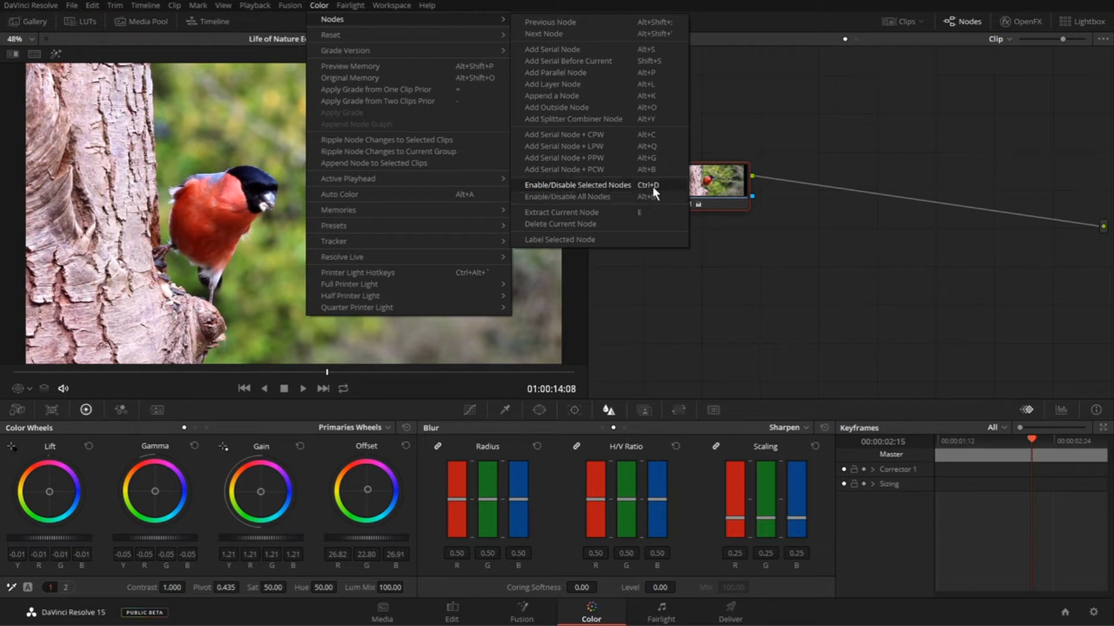
{"action": "left_click", "coordinate": [805, 254]}
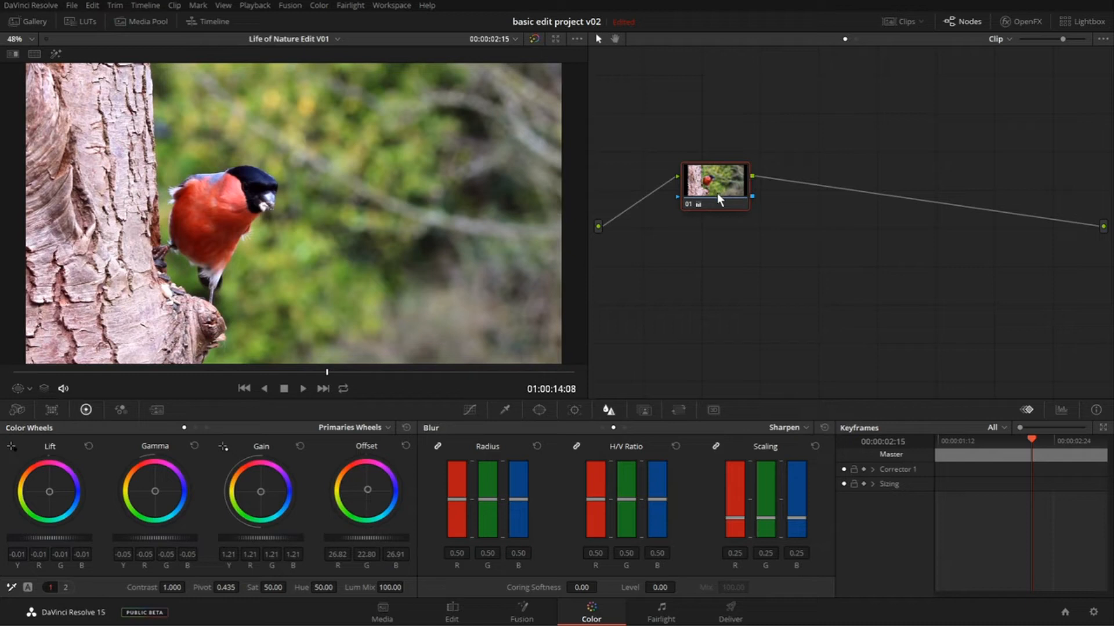
{"action": "mouse_move", "coordinate": [717, 194]}
{"action": "key", "text": "ctrl+d"}
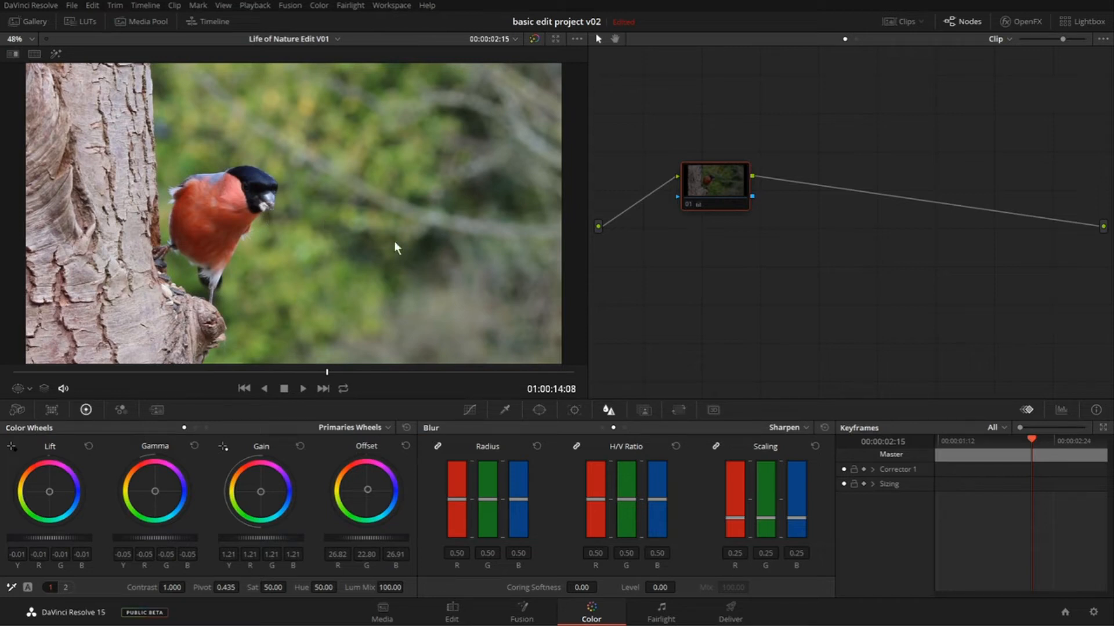
- Re-enable node 01, toggling its grade off and on a few times to compare the bird clip before and after
{"action": "key", "text": "ctrl+d"}
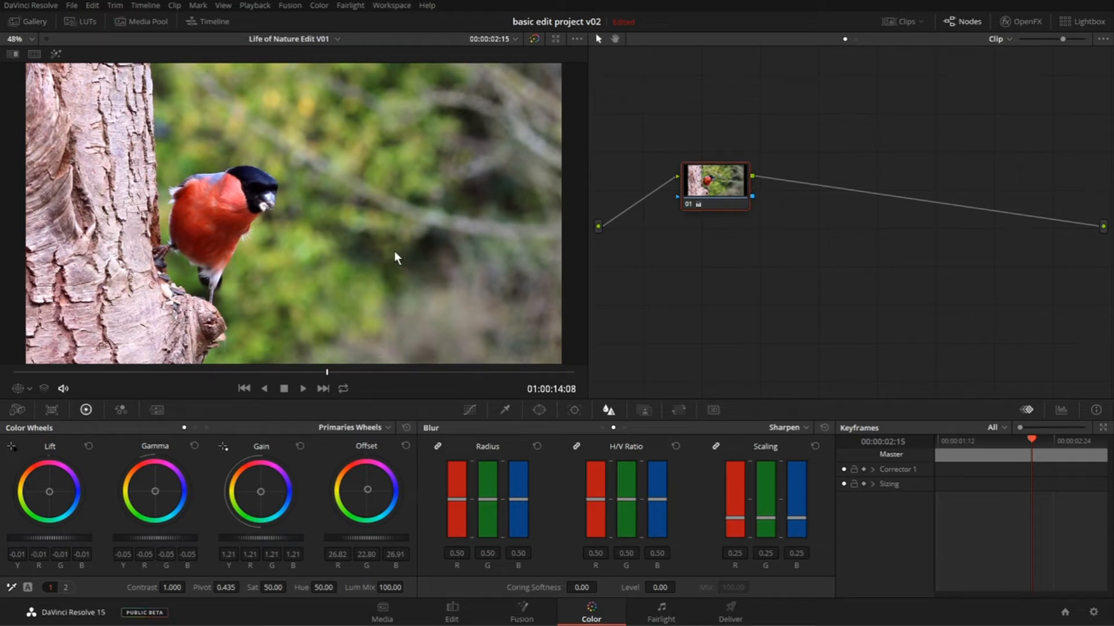
{"action": "key", "text": "ctrl+d"}
{"action": "key", "text": "ctrl+d"}
{"action": "key", "text": "ctrl+d"}
{"action": "key", "text": "ctrl+d"}
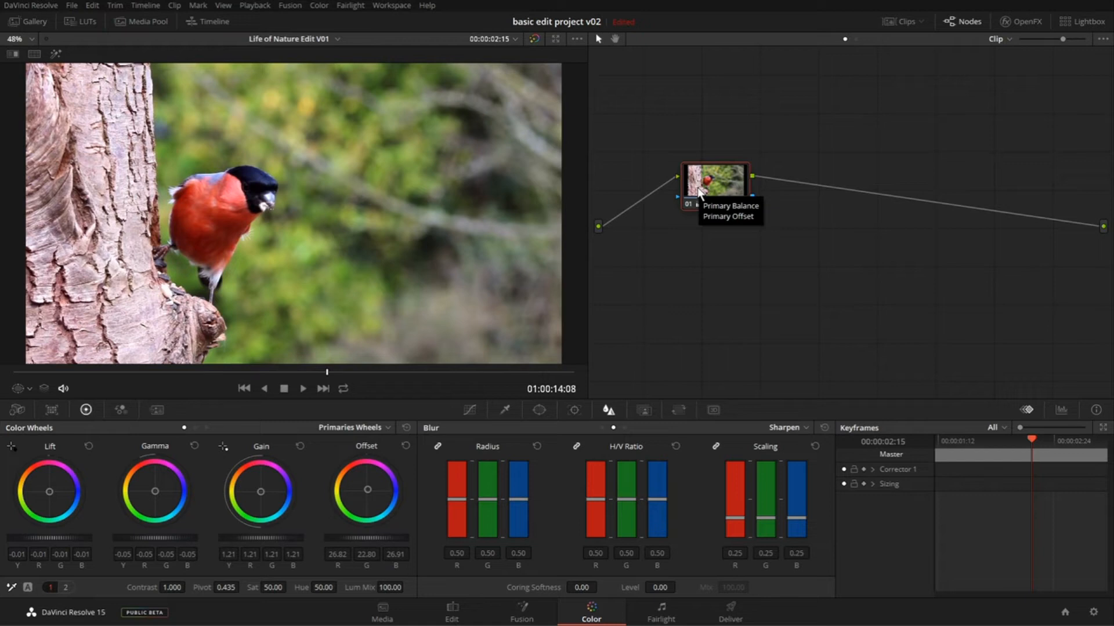
- Add a new serial node directly after node 01
{"action": "right_click", "coordinate": [717, 173]}
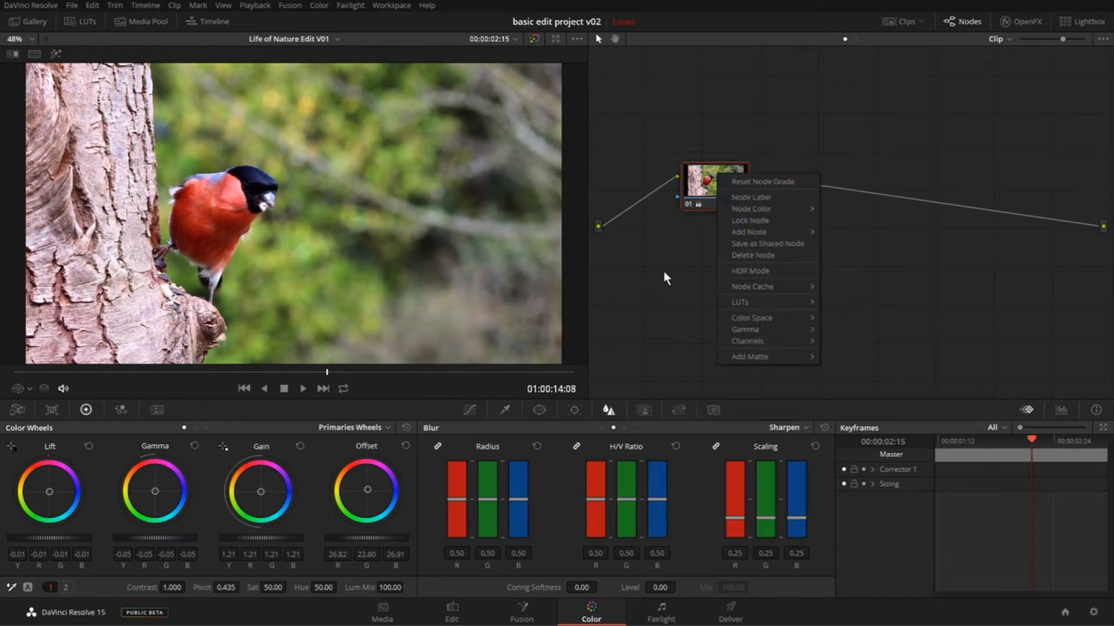
{"action": "left_click", "coordinate": [663, 272]}
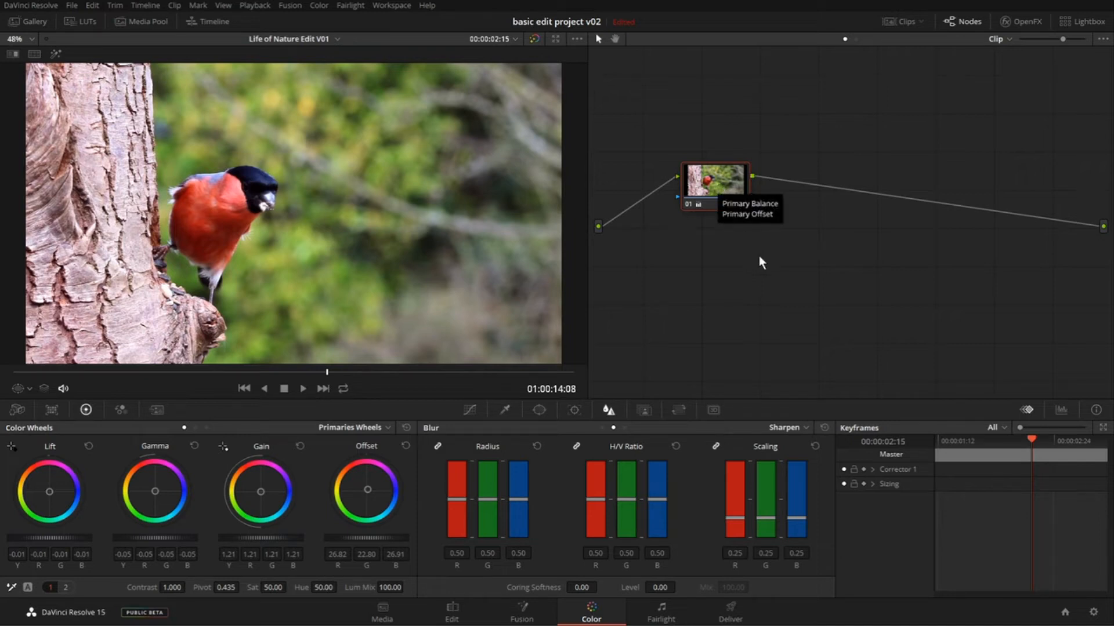
{"action": "key", "text": "alt+s"}
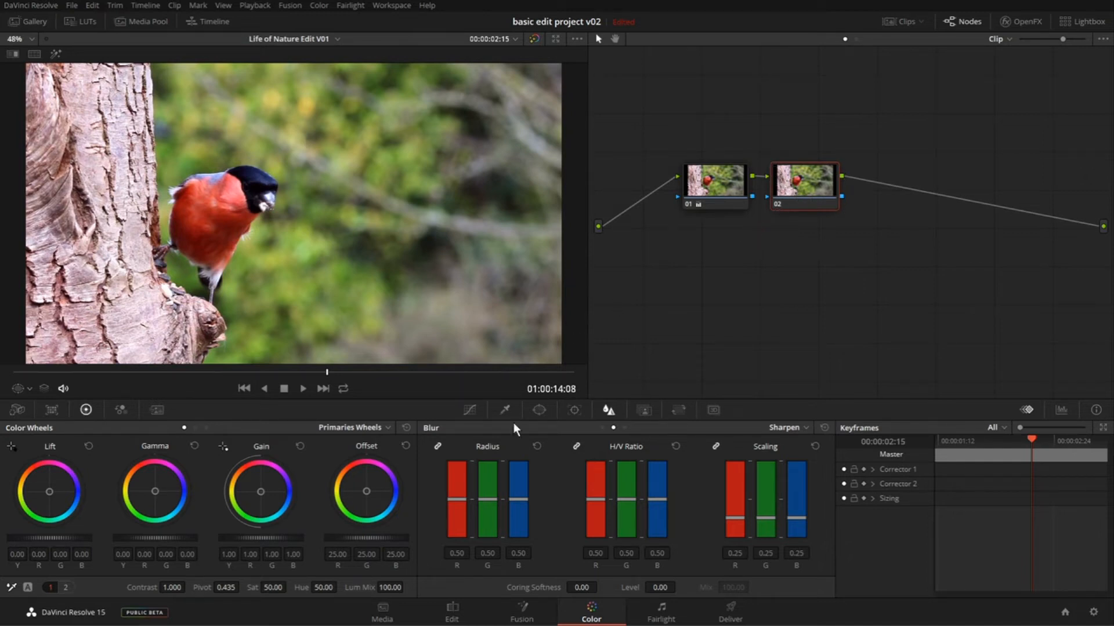
- Open the Curves controls for node 02, look through the hue and saturation curve types, and return to the Custom curve
{"action": "left_click", "coordinate": [470, 412]}
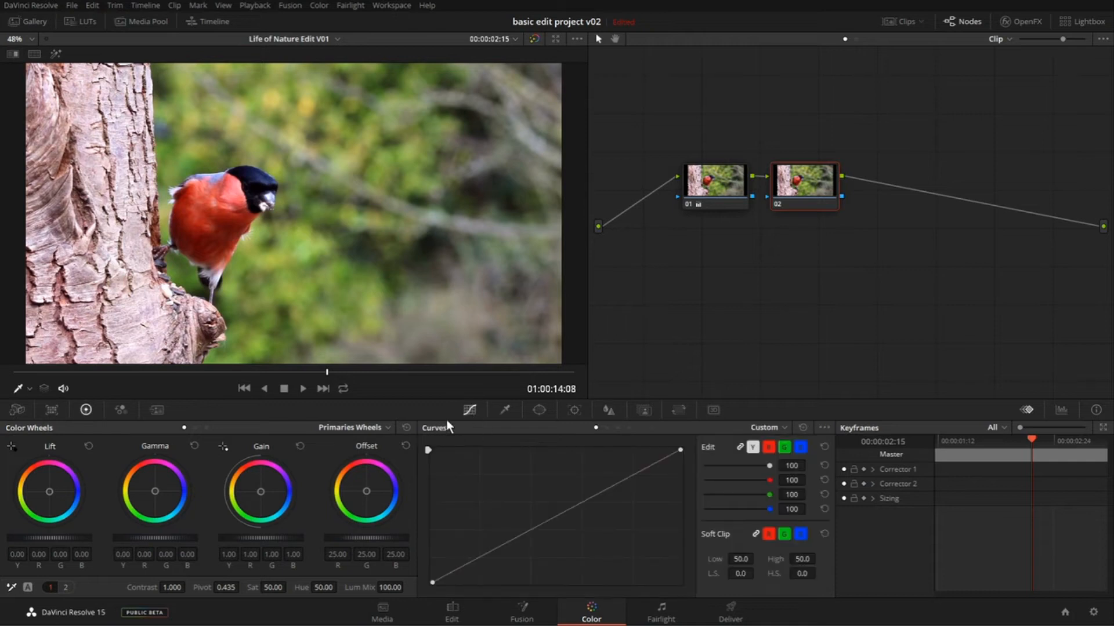
{"action": "left_click", "coordinate": [617, 427]}
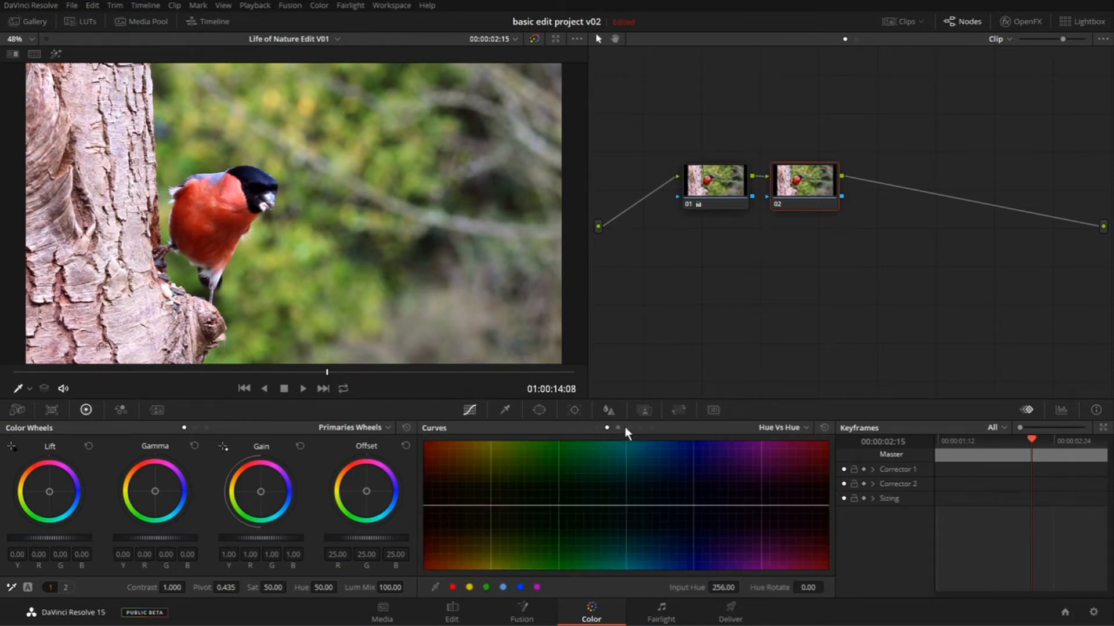
{"action": "left_click", "coordinate": [628, 428]}
{"action": "left_click", "coordinate": [640, 427]}
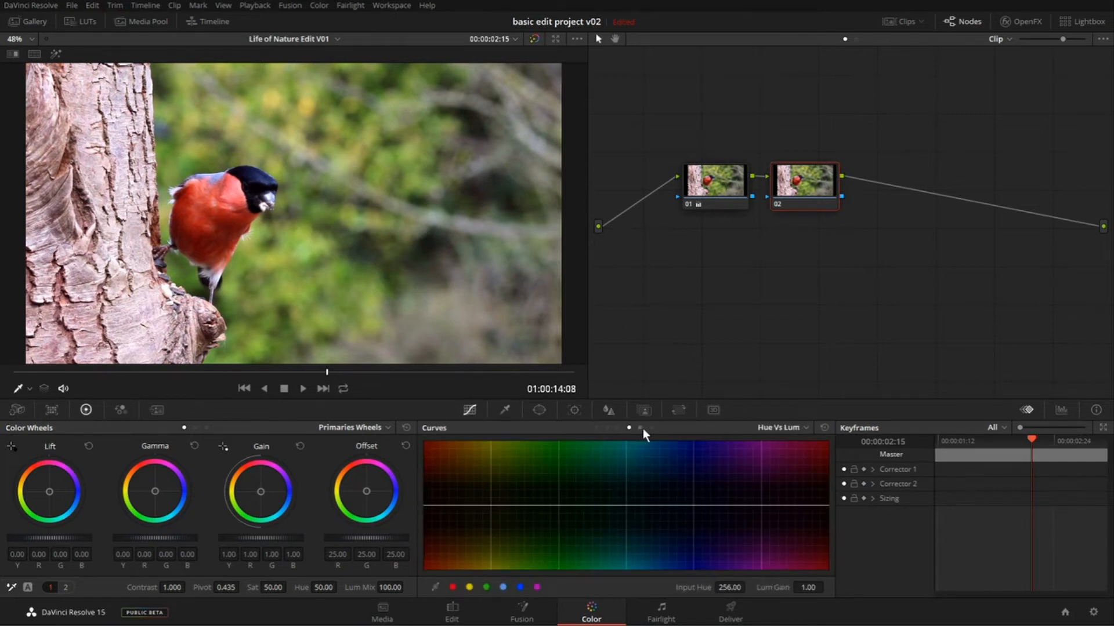
{"action": "left_click", "coordinate": [595, 427]}
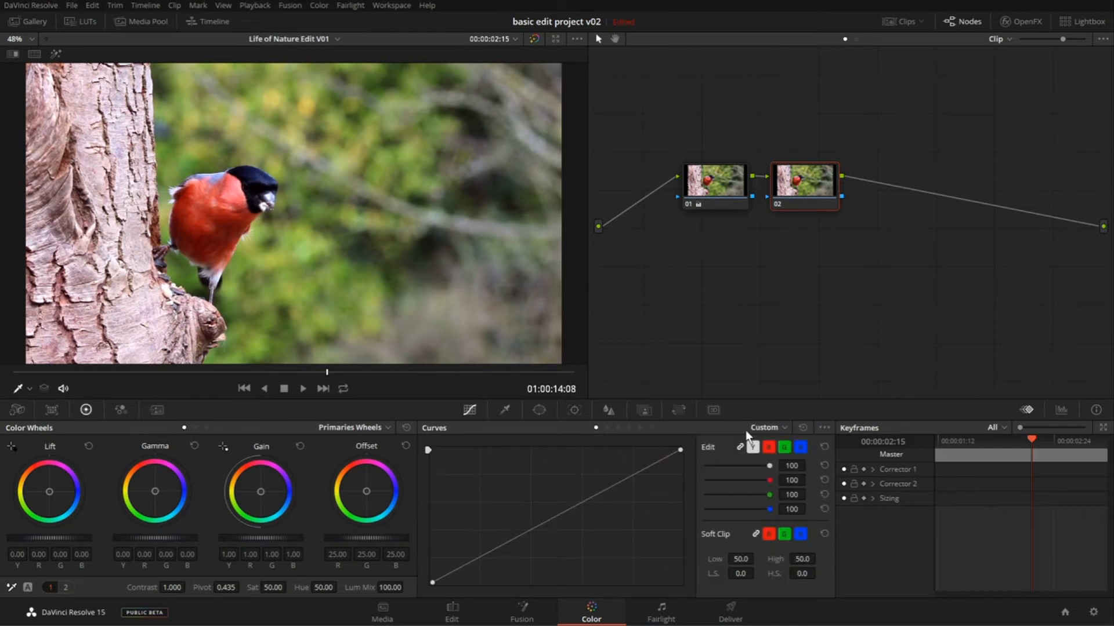
{"action": "left_click", "coordinate": [764, 427]}
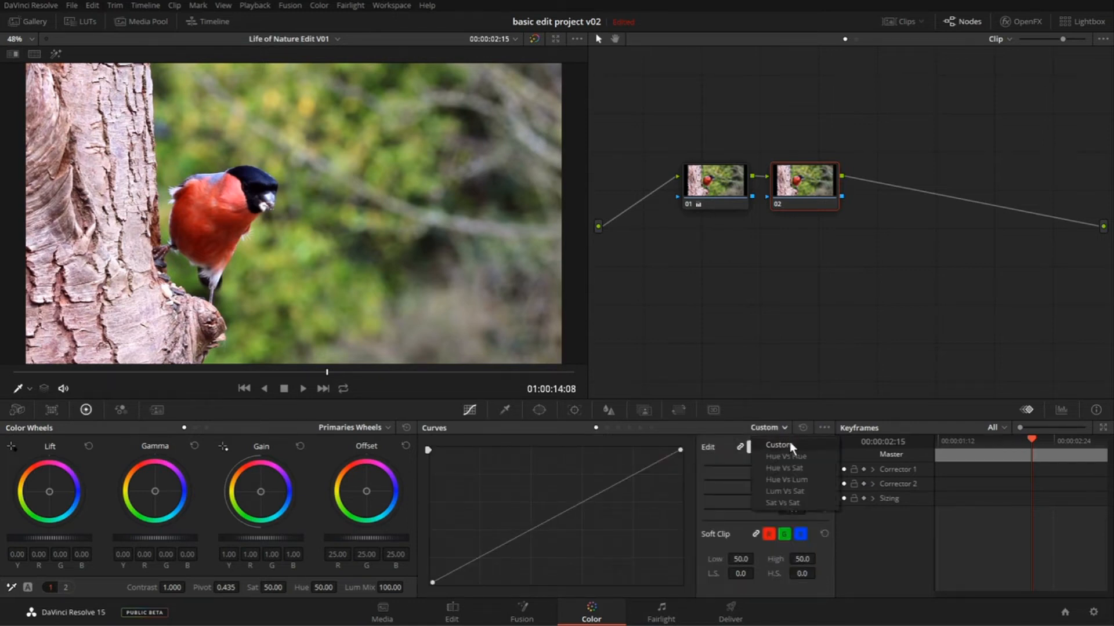
{"action": "left_click", "coordinate": [790, 444]}
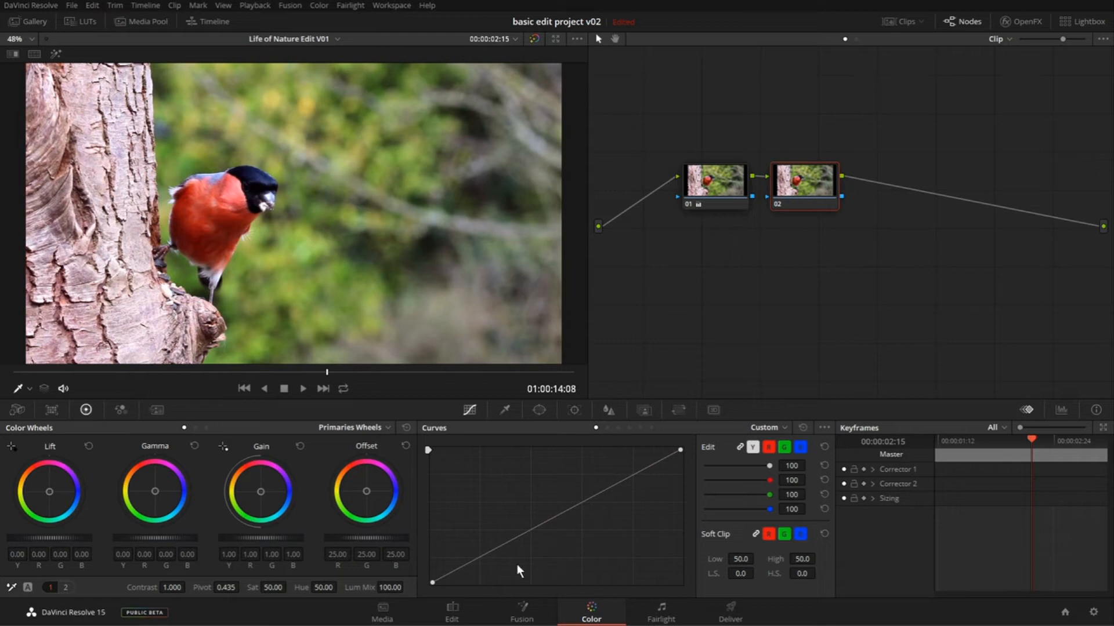
- Try brightening the image with a midtone point on the custom curve, then pull that point down into the shadows
{"action": "left_click", "coordinate": [530, 530]}
{"action": "left_click_drag", "start_coordinate": [527, 530], "coordinate": [511, 493]}
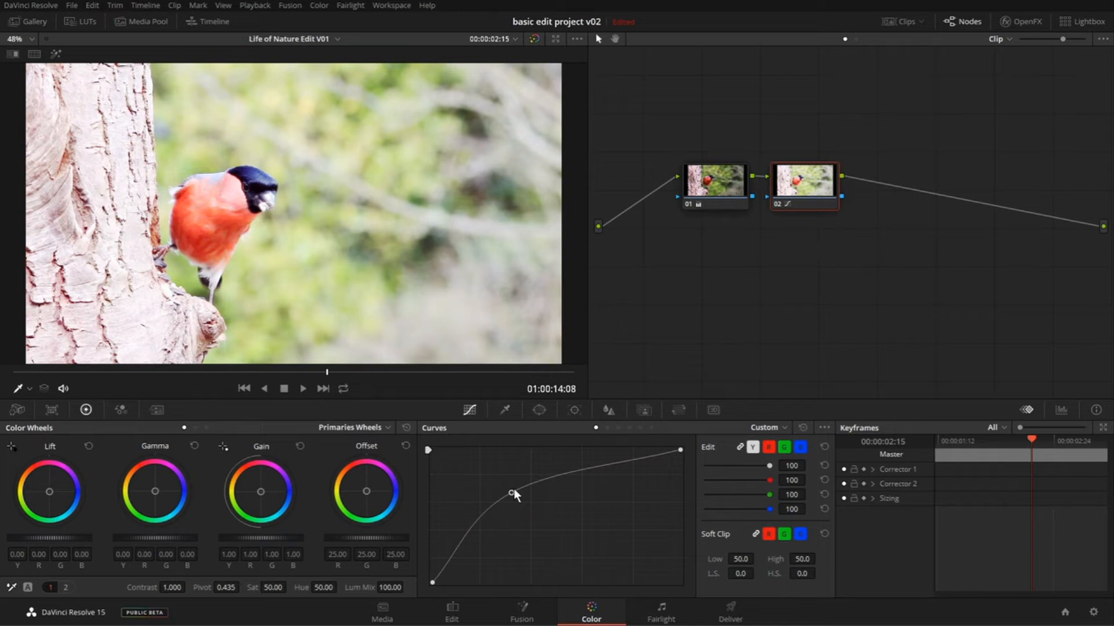
{"action": "left_click_drag", "start_coordinate": [512, 493], "coordinate": [478, 571]}
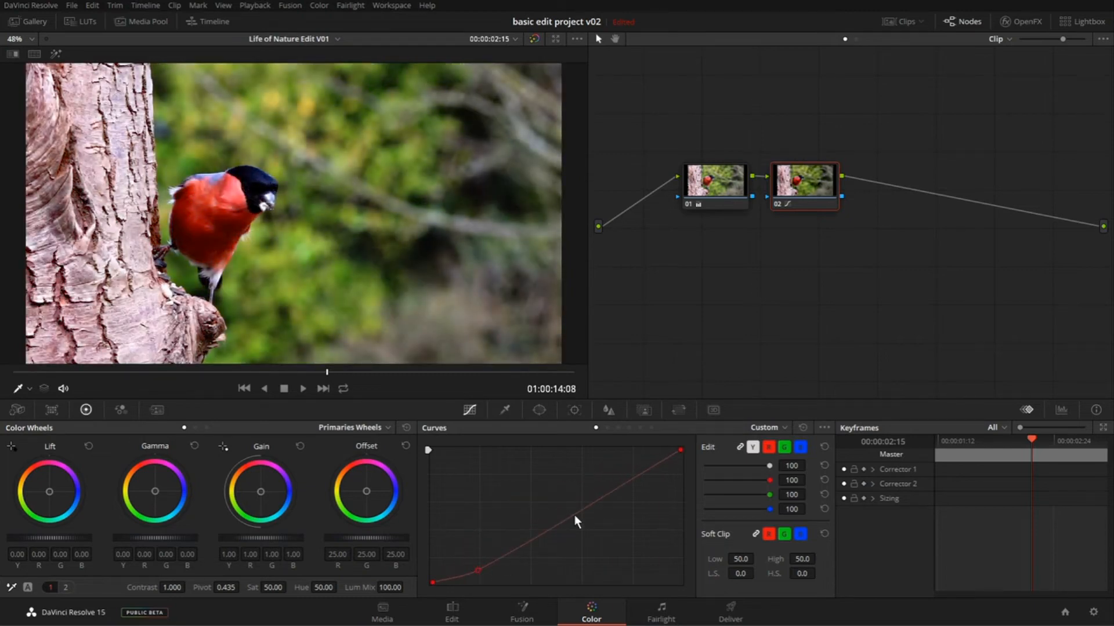
- Try a contrast S-curve by raising a highlight point and fine-tuning it with the shadow point, then remove both points
{"action": "left_click_drag", "start_coordinate": [575, 515], "coordinate": [578, 469]}
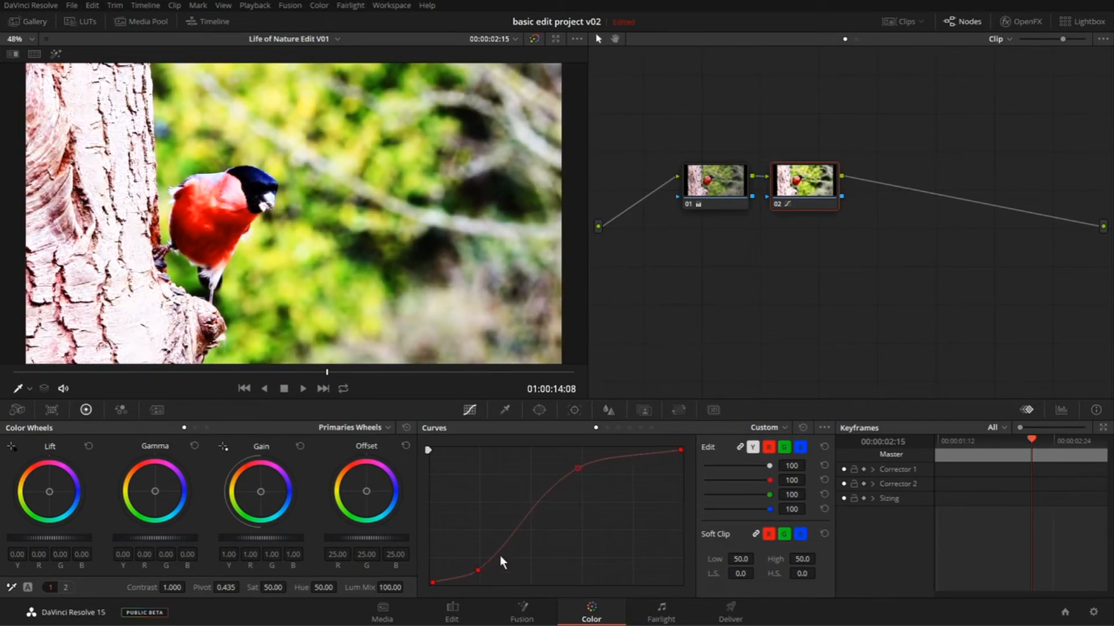
{"action": "left_click_drag", "start_coordinate": [478, 571], "coordinate": [472, 573]}
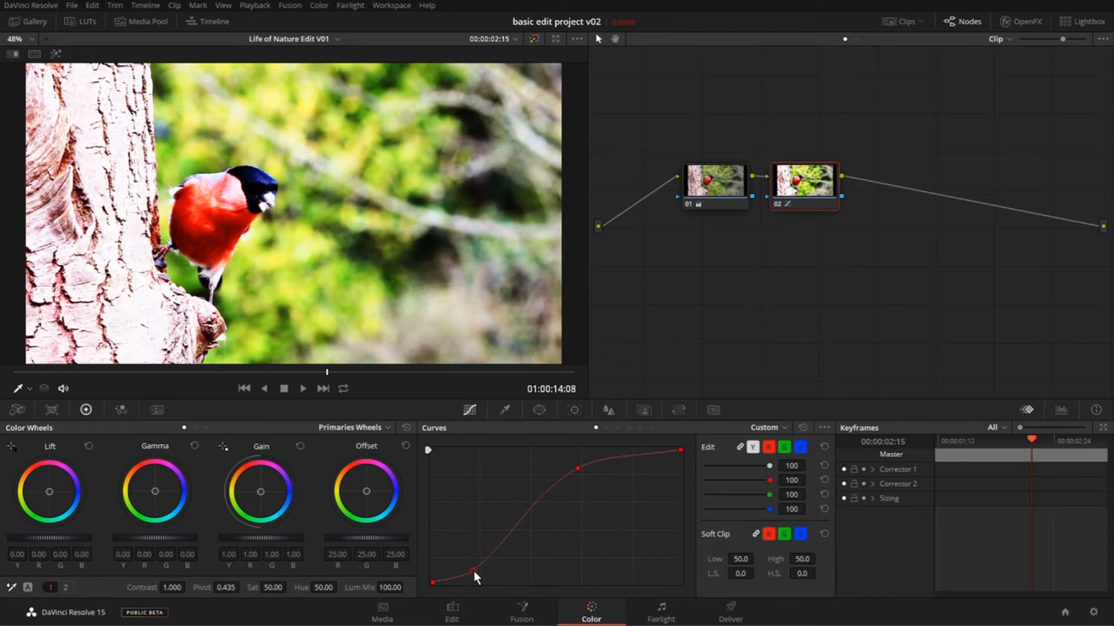
{"action": "left_click_drag", "start_coordinate": [575, 471], "coordinate": [590, 500]}
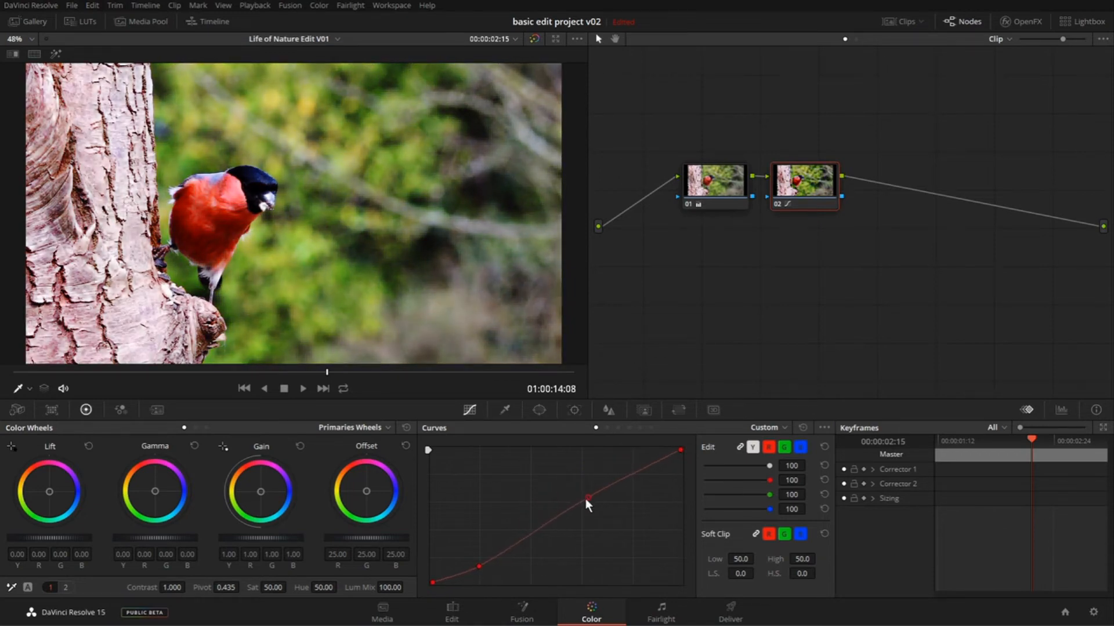
{"action": "left_click_drag", "start_coordinate": [479, 569], "coordinate": [479, 566]}
{"action": "left_click_drag", "start_coordinate": [589, 496], "coordinate": [591, 495]}
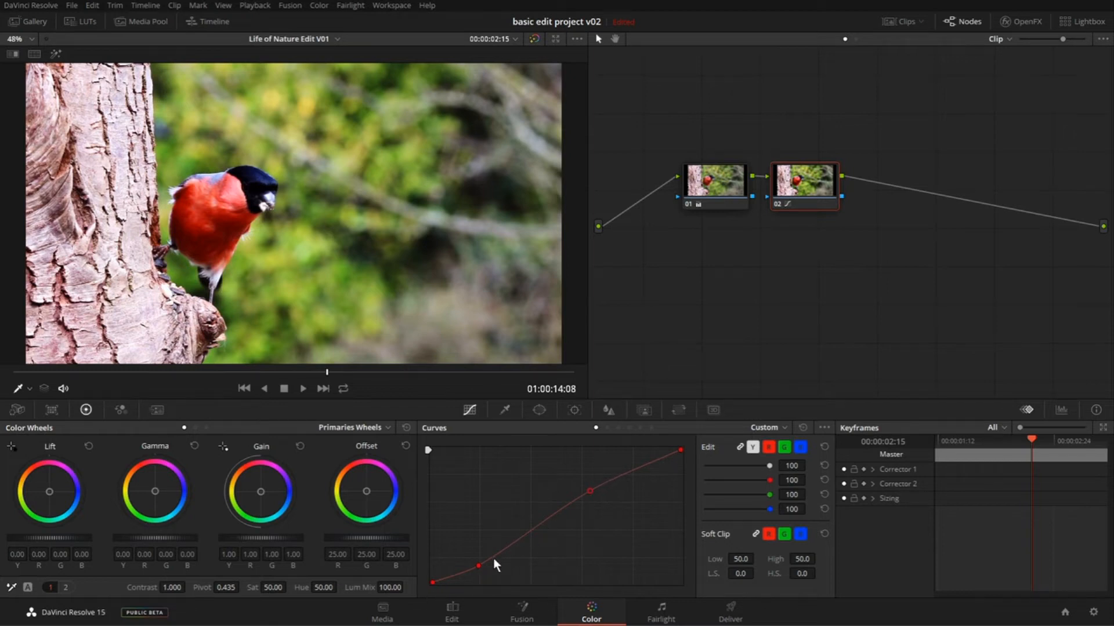
{"action": "right_click", "coordinate": [589, 491]}
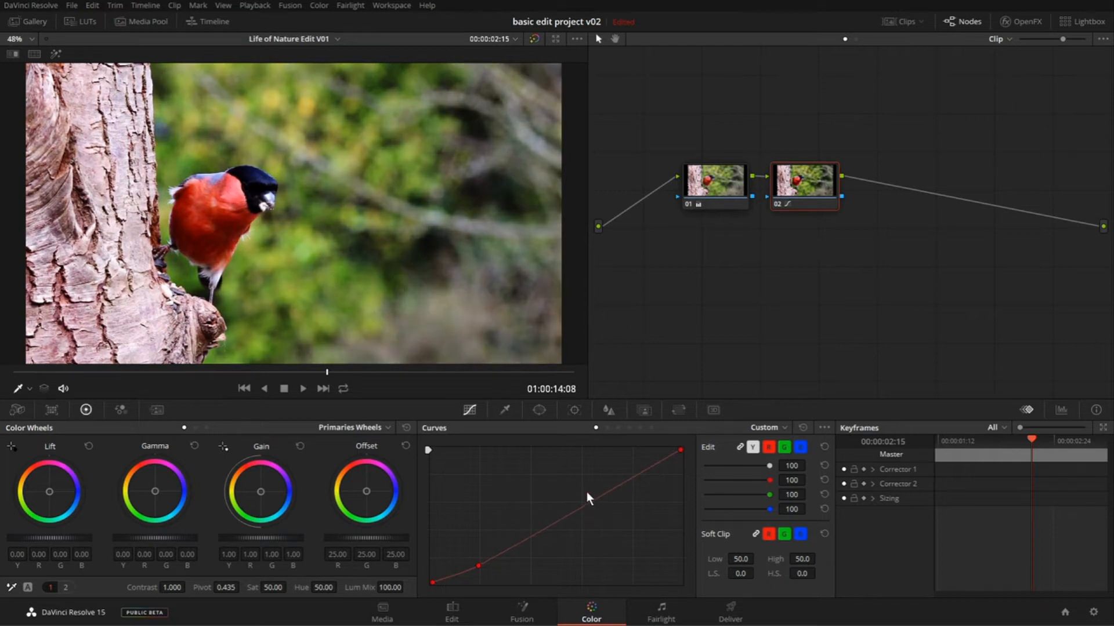
{"action": "right_click", "coordinate": [477, 566]}
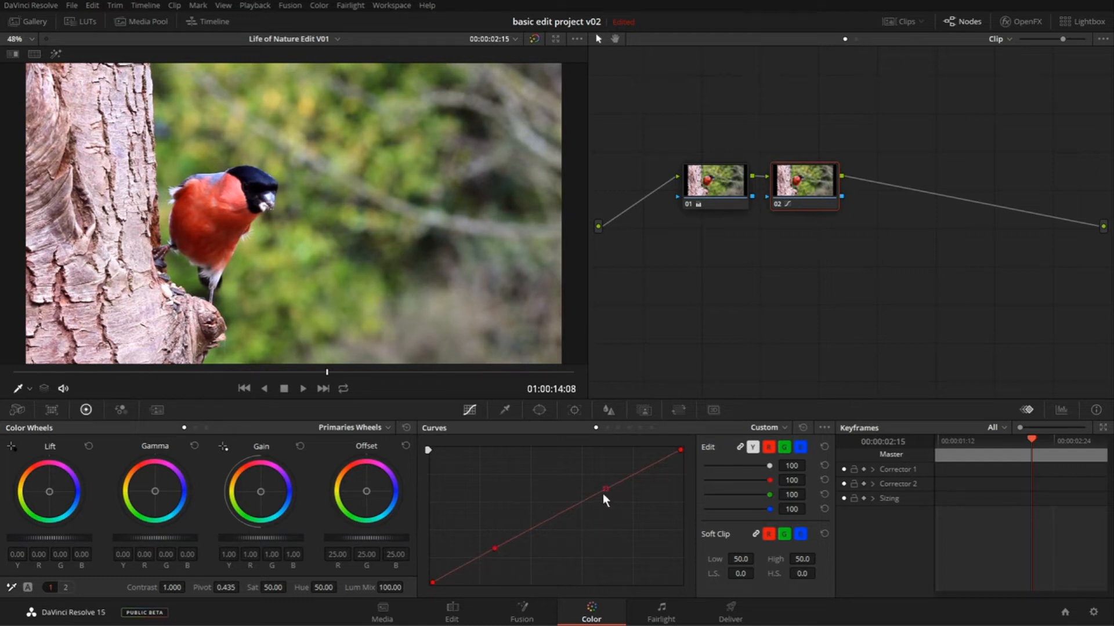
- Try another S-curve with a lowered shadow point and two upper points, then reset the custom curve
{"action": "mouse_move", "coordinate": [499, 552]}
{"action": "left_mouse_down"}
{"action": "mouse_move", "coordinate": [475, 549]}
{"action": "mouse_move", "coordinate": [488, 567]}
{"action": "left_mouse_up"}
{"action": "left_click_drag", "start_coordinate": [583, 521], "coordinate": [582, 484]}
{"action": "left_click", "coordinate": [635, 461]}
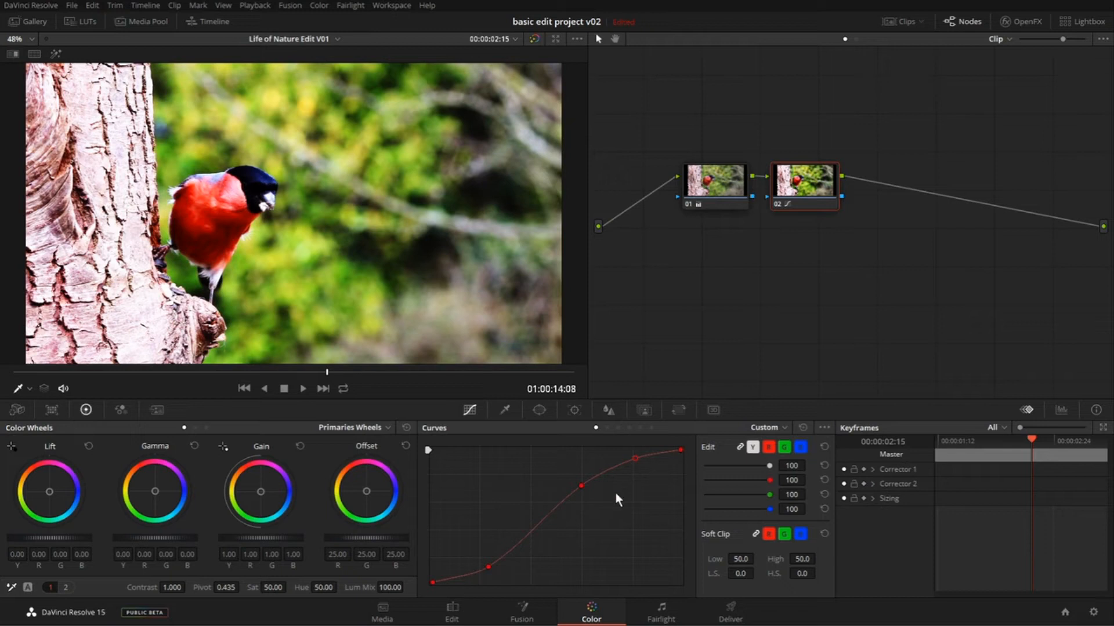
{"action": "left_click", "coordinate": [803, 428]}
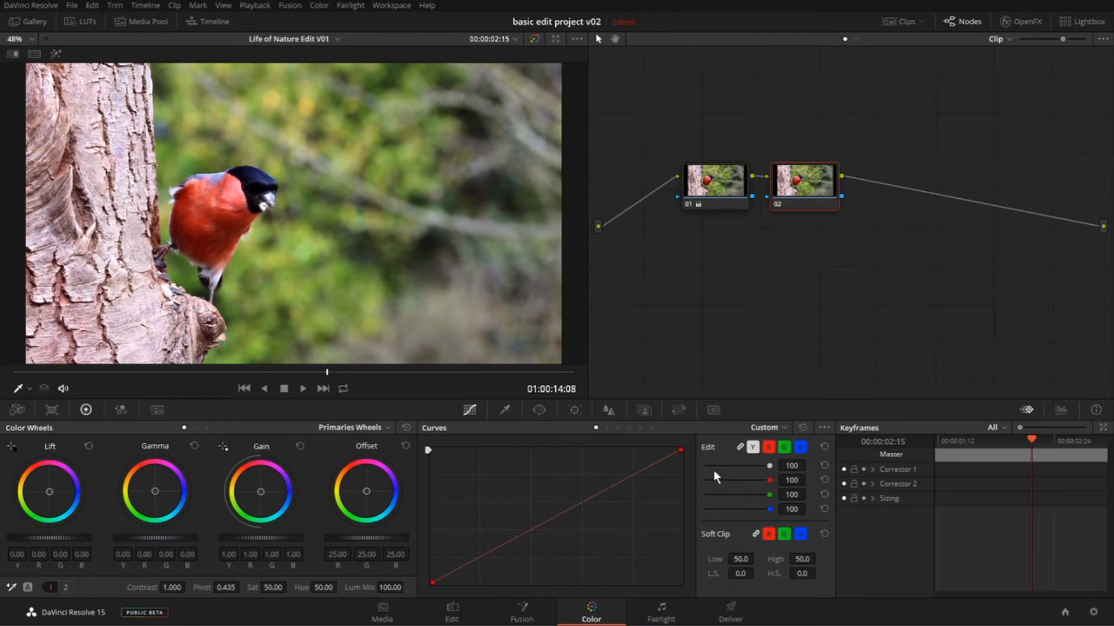
- Unlink the curve channels on node 02 and pull the middle of the green curve down for a magenta tint
{"action": "left_click", "coordinate": [740, 448]}
{"action": "left_click", "coordinate": [781, 450]}
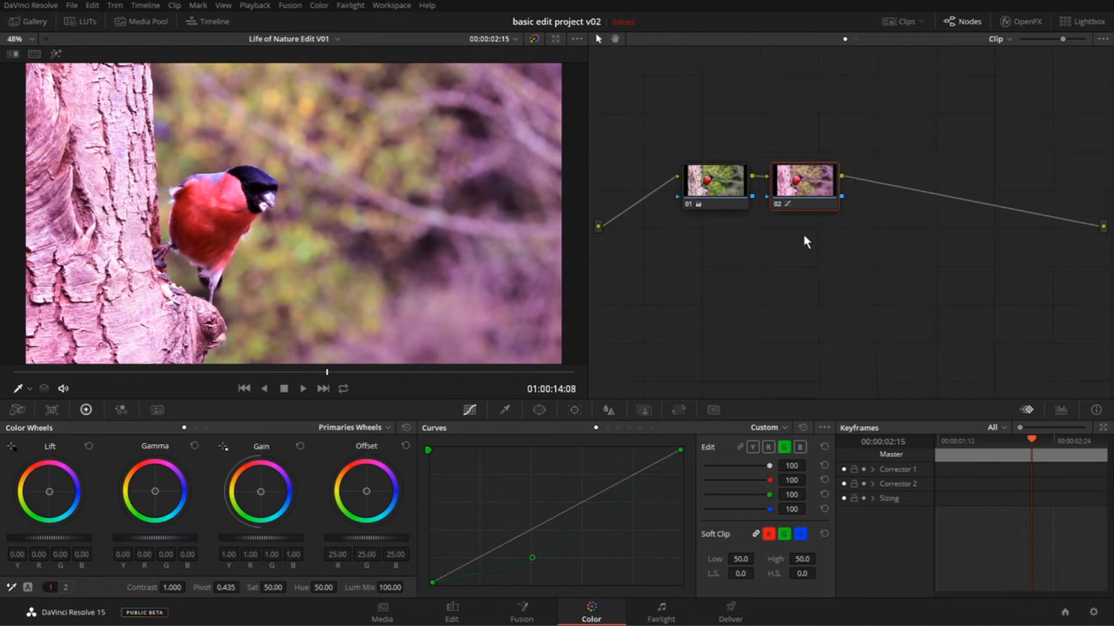
- Compare the grades of nodes 01 and 02 by disabling them one after the other, then re-enable both together
{"action": "left_click", "coordinate": [721, 186]}
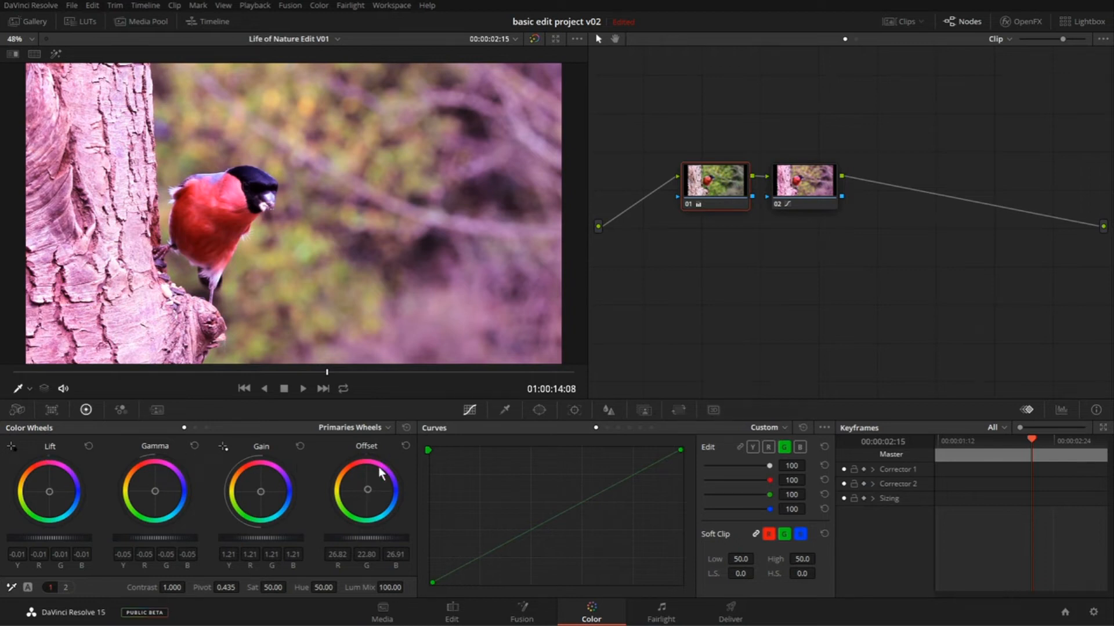
{"action": "left_click", "coordinate": [804, 187]}
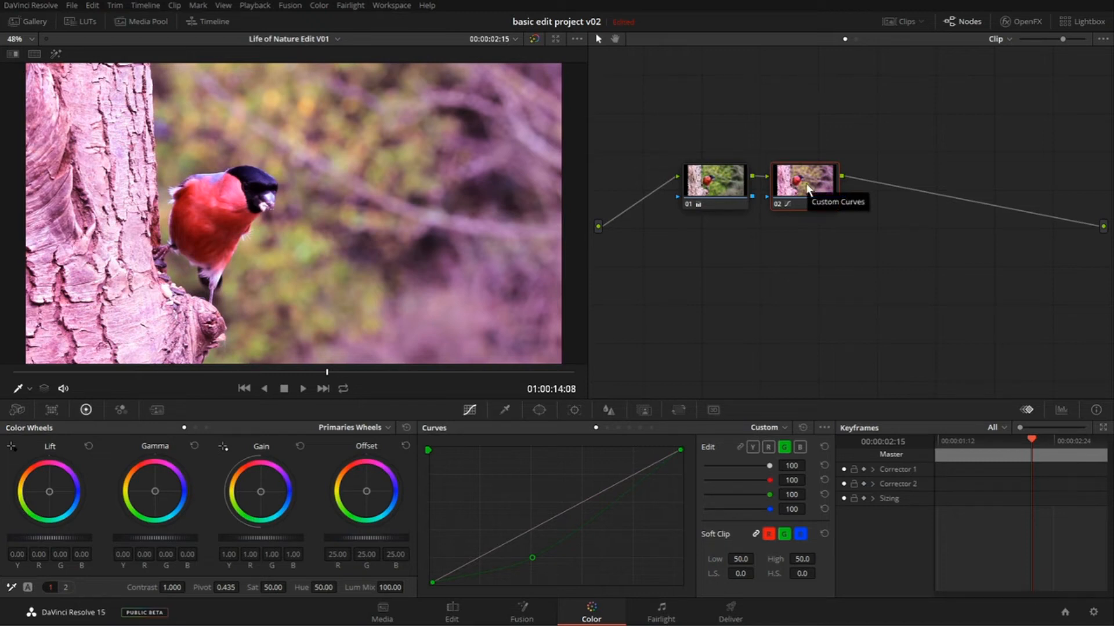
{"action": "key", "text": "ctrl+d"}
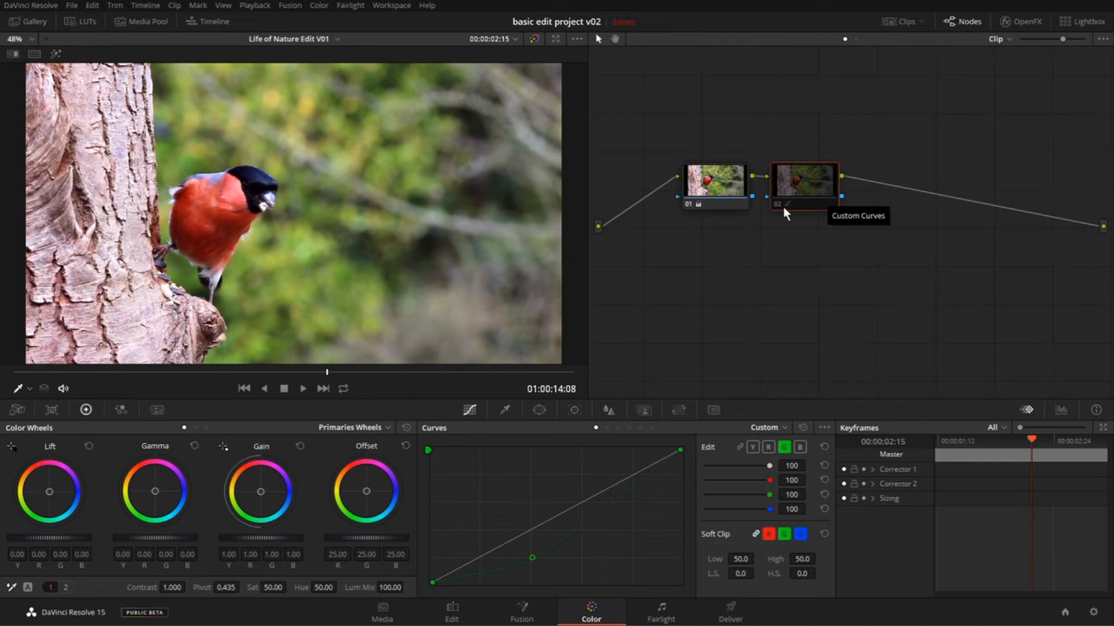
{"action": "left_click", "coordinate": [711, 192]}
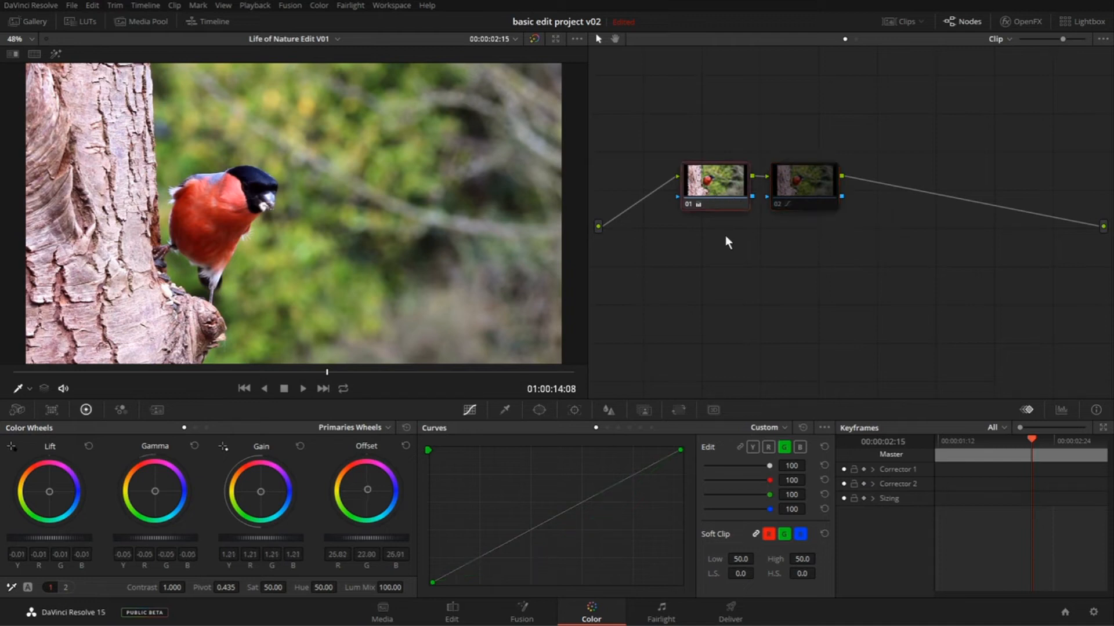
{"action": "key", "text": "ctrl+d"}
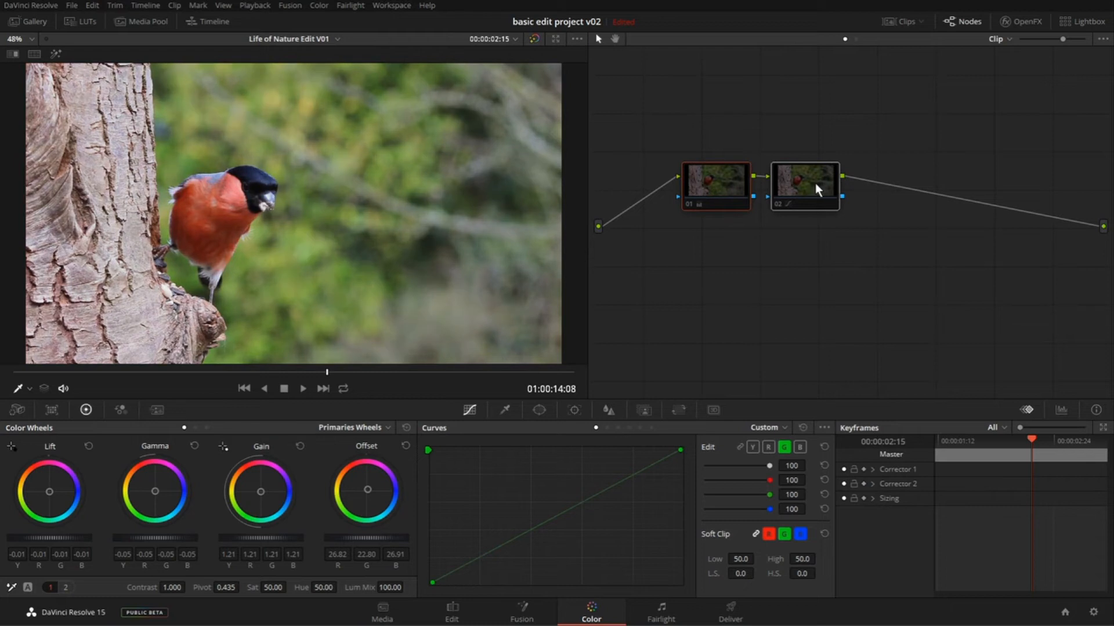
{"action": "key", "text": "ctrl+d"}
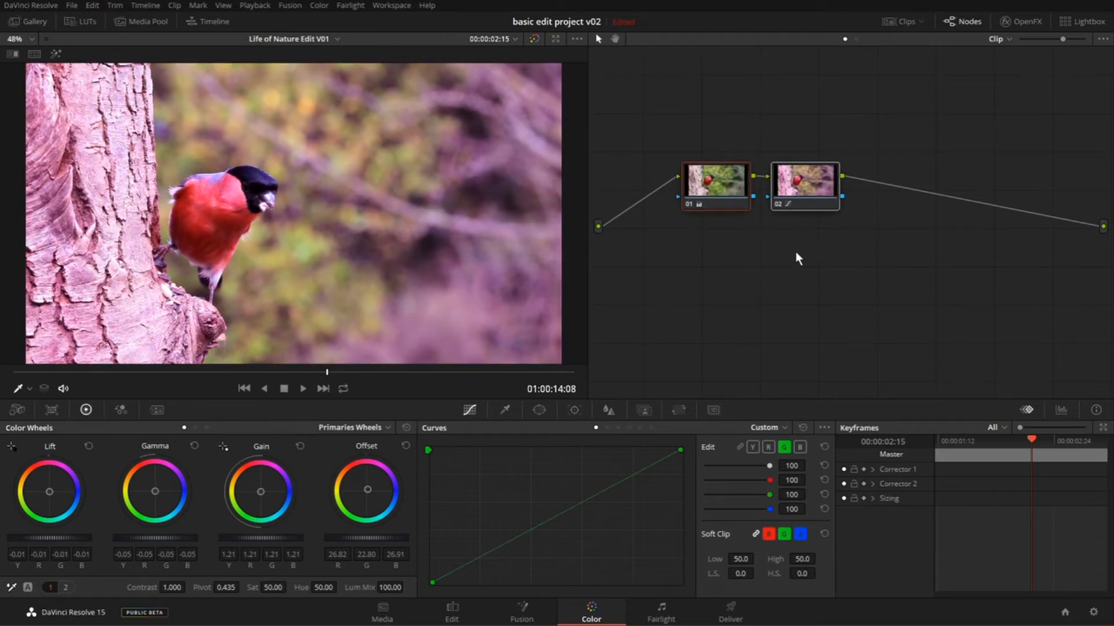
- Select both nodes together and switch them off and on to compare the clip with and without its full grade
{"action": "left_click", "coordinate": [744, 289]}
{"action": "left_click_drag", "start_coordinate": [635, 98], "coordinate": [917, 297]}
{"action": "key", "text": "ctrl+d"}
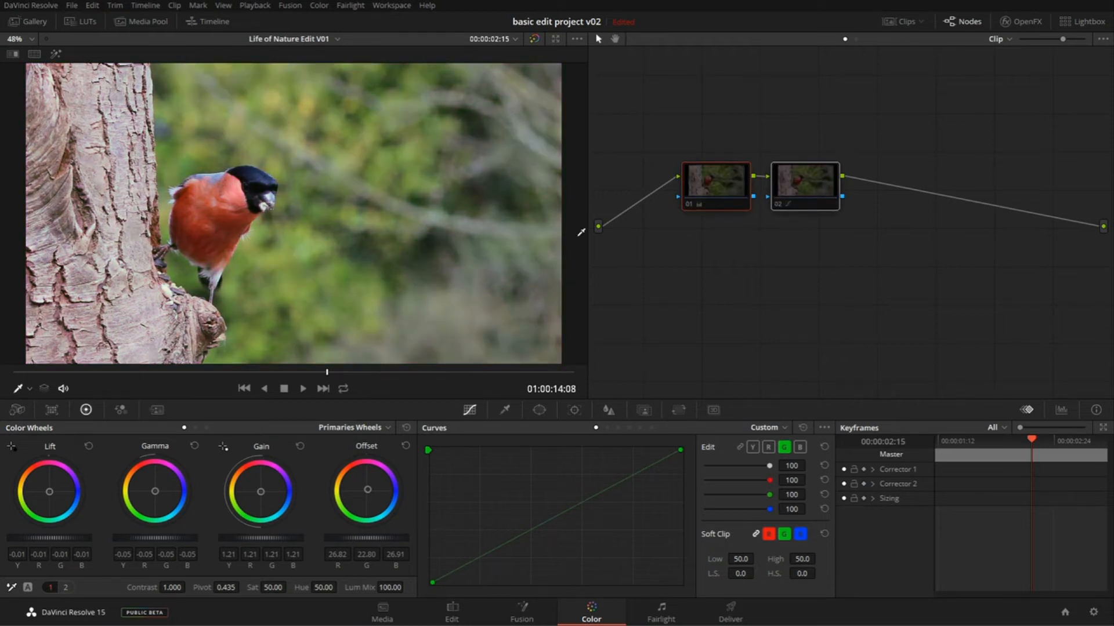
{"action": "key", "text": "ctrl+d"}
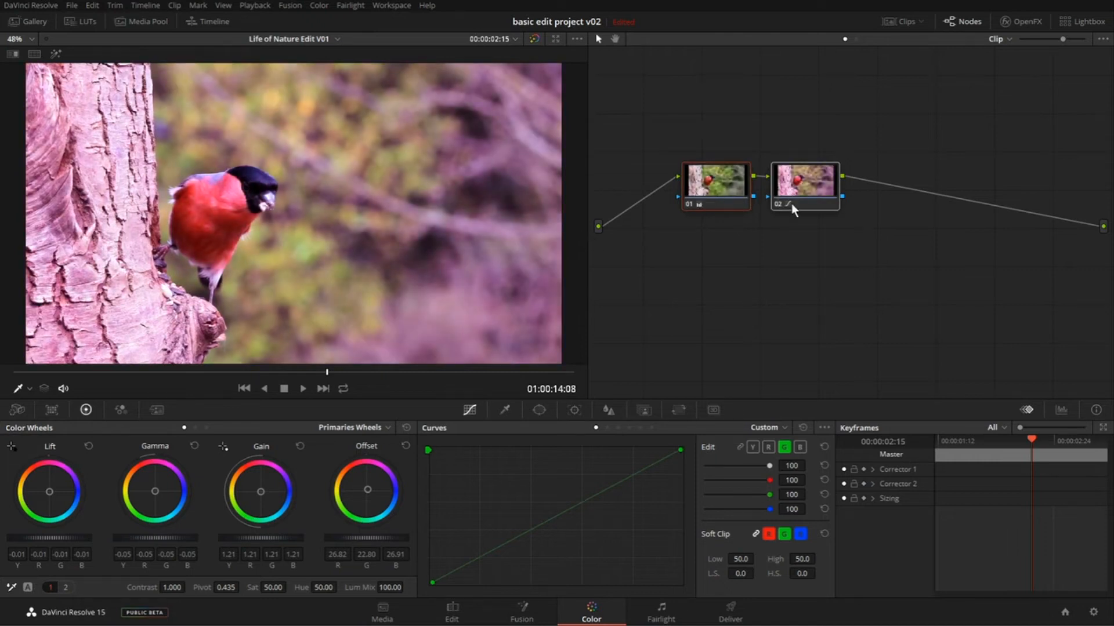
- Look up the Enable/Disable All Nodes command, shift node 01 slightly away from node 02, and disable all nodes at once
{"action": "left_click", "coordinate": [784, 263]}
{"action": "left_click", "coordinate": [319, 5]}
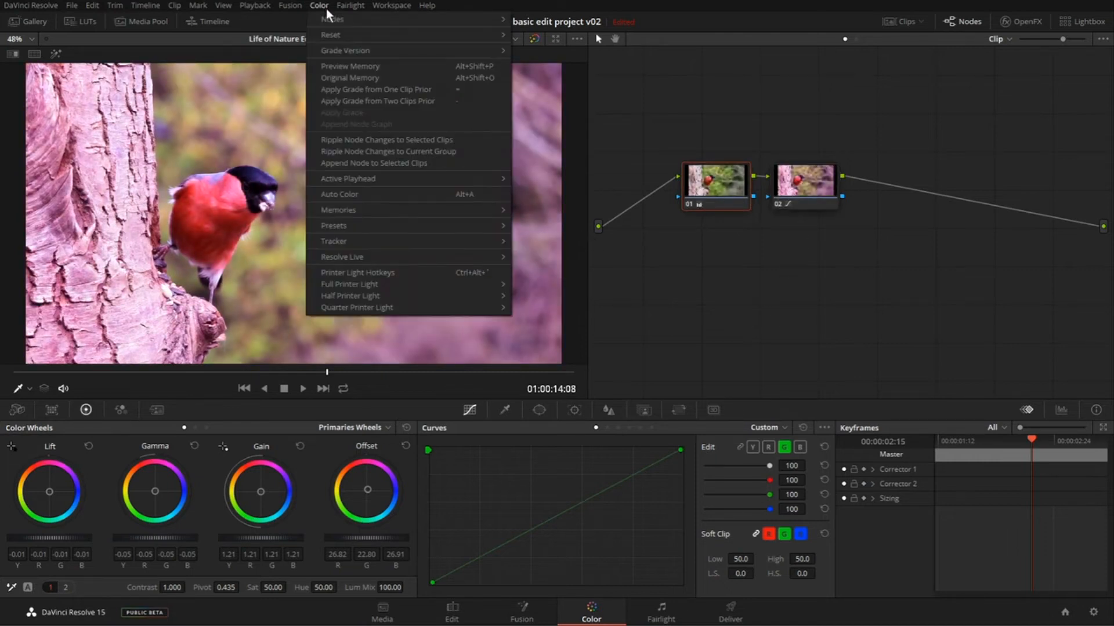
{"action": "mouse_move", "coordinate": [348, 19]}
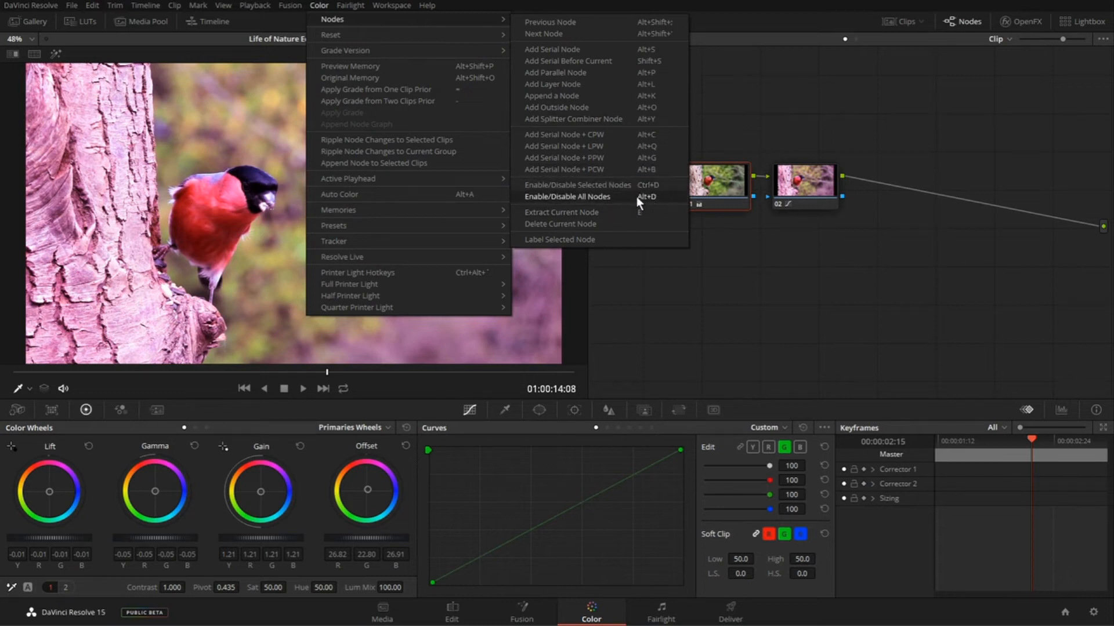
{"action": "left_click", "coordinate": [862, 271]}
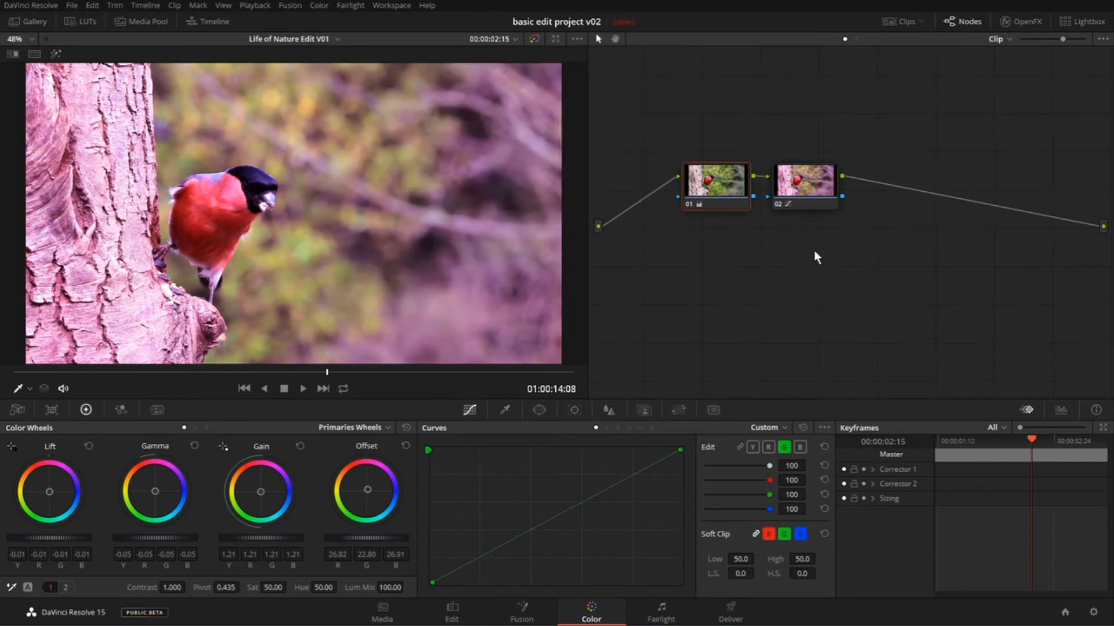
{"action": "left_click_drag", "start_coordinate": [717, 186], "coordinate": [700, 176]}
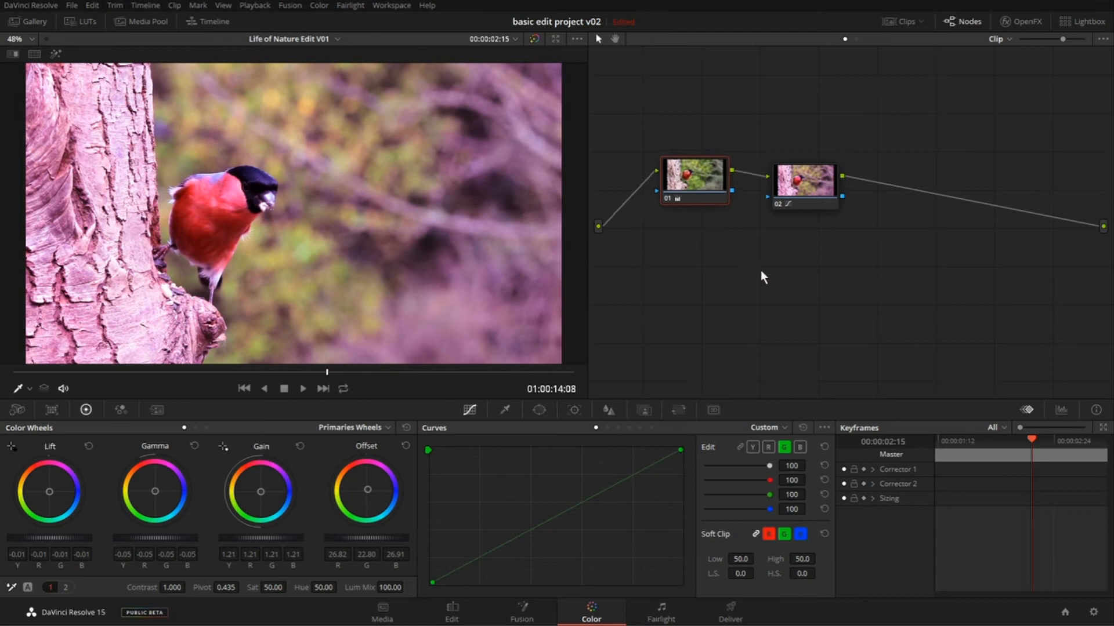
{"action": "key", "text": "alt+d"}
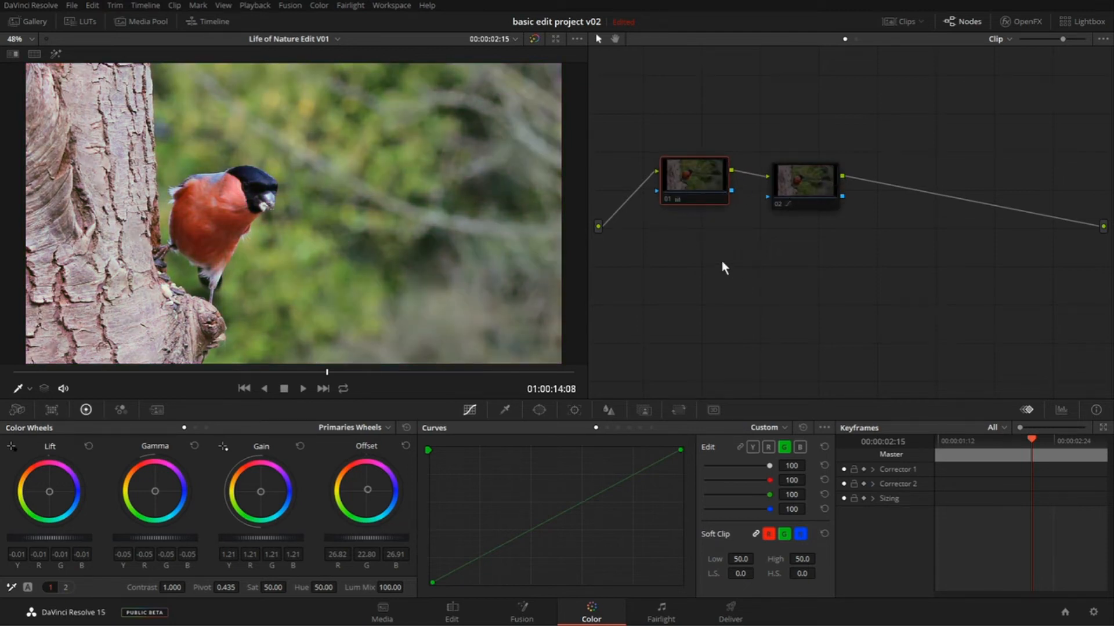
- Toggle all nodes off and on repeatedly to compare the ungraded and graded bird clip, leaving both nodes enabled
{"action": "key", "text": "alt+d"}
{"action": "key", "text": "alt+d"}
{"action": "key", "text": "alt+d"}
{"action": "key", "text": "alt+d"}
{"action": "key", "text": "alt+d"}
{"action": "key", "text": "alt+d"}
{"action": "key", "text": "alt+d"}
{"action": "key", "text": "alt+d"}
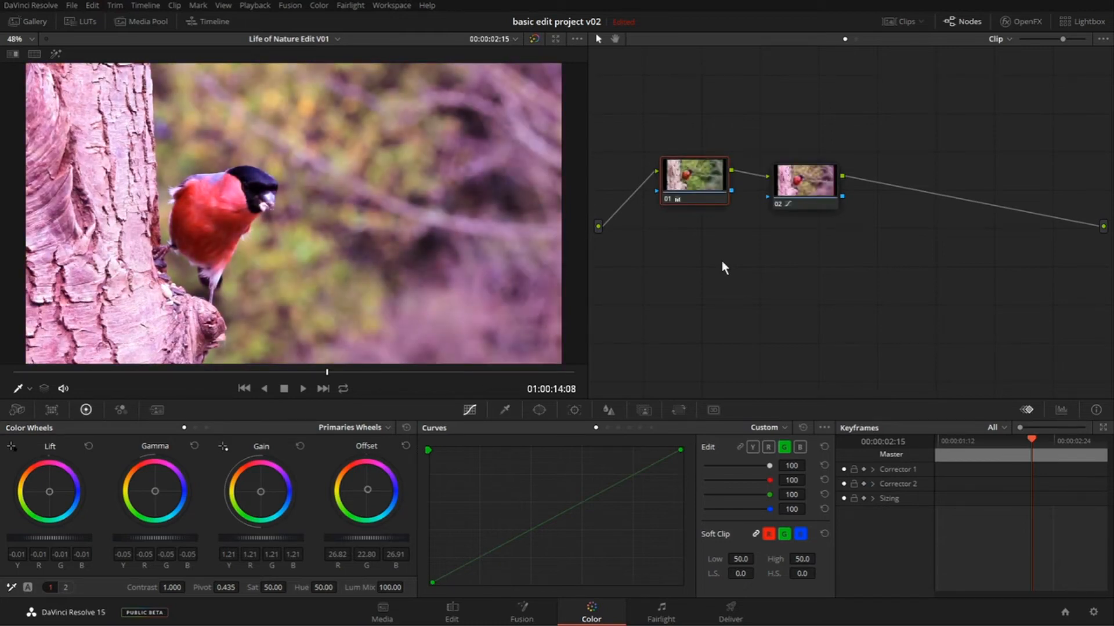
{"action": "key", "text": "alt+d"}
{"action": "key", "text": "alt+d"}
{"action": "key", "text": "alt+d"}
- Look up the Toggle Bypass command for Color and Fusion, switch the bypass on, and switch it back off
{"action": "left_click", "coordinate": [224, 6]}
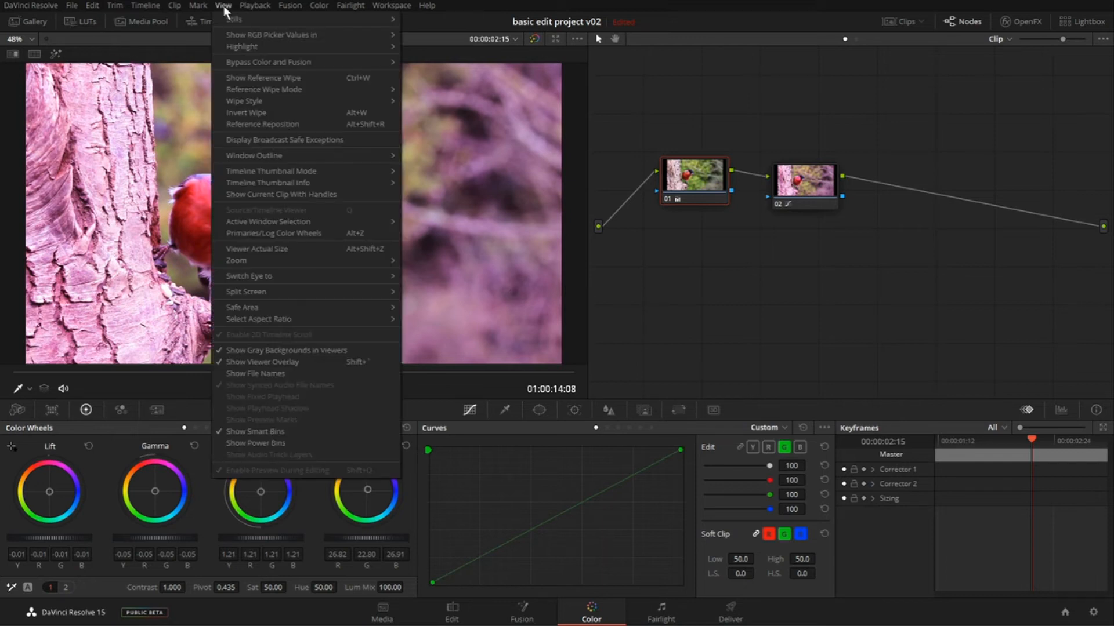
{"action": "mouse_move", "coordinate": [268, 67]}
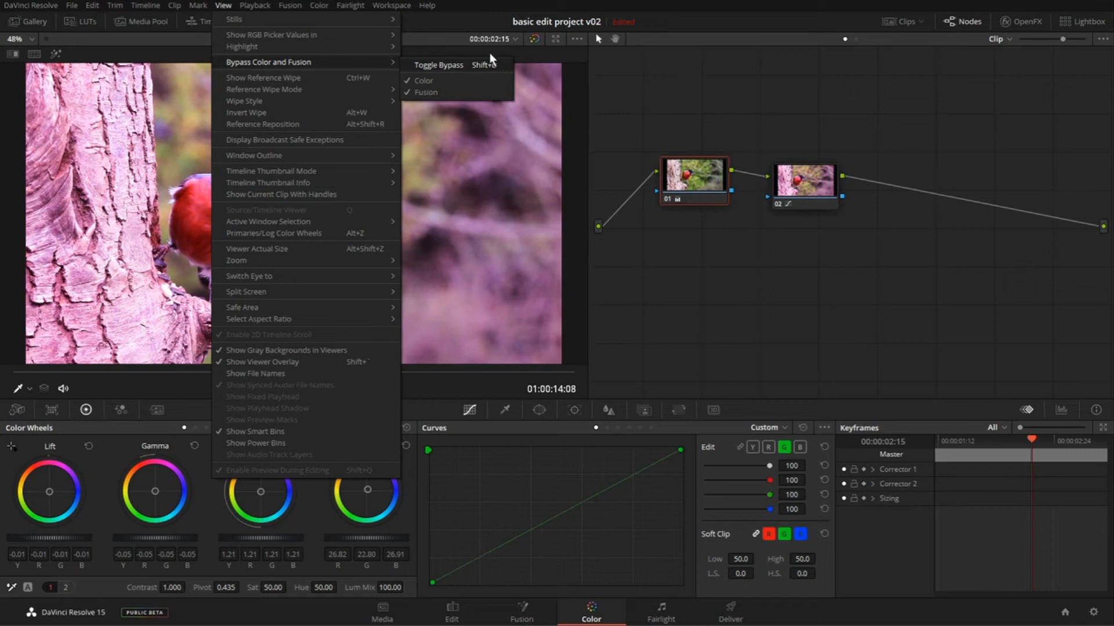
{"action": "left_click", "coordinate": [756, 278]}
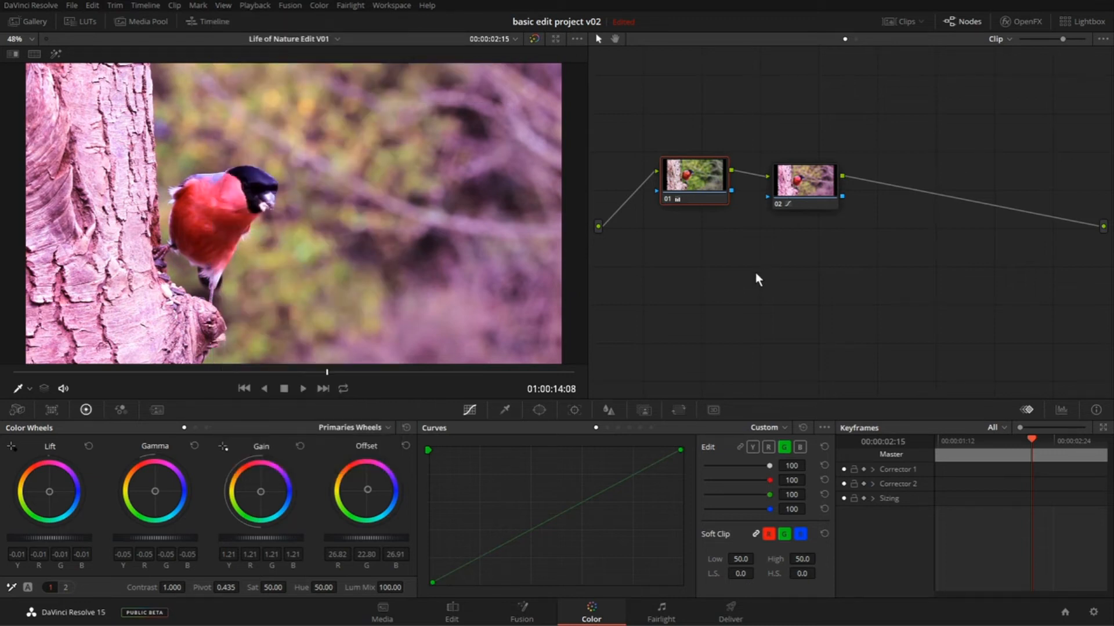
{"action": "key", "text": "shift+d"}
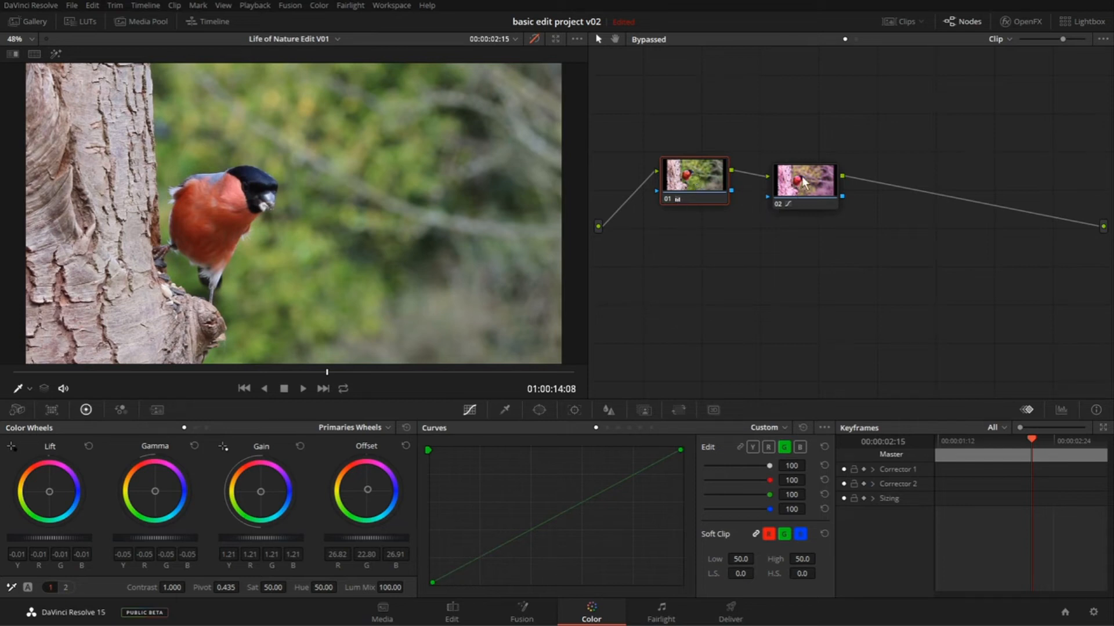
{"action": "mouse_move", "coordinate": [721, 186]}
{"action": "key", "text": "shift+d"}
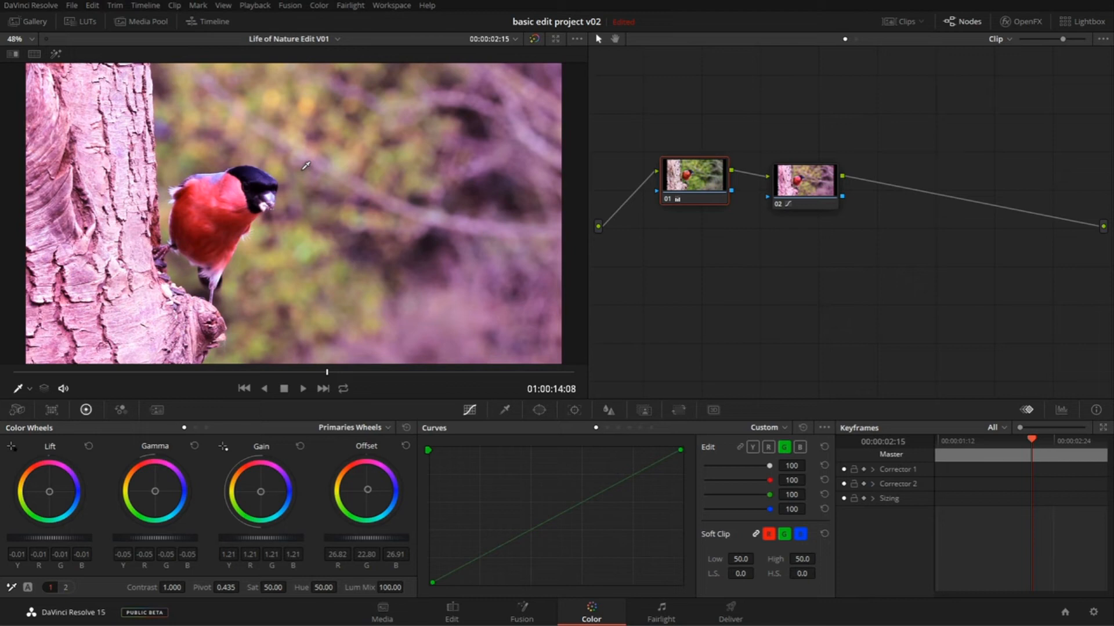
- Compare disabling all nodes with bypassing color and fusion, and restore the full grade
{"action": "key", "text": "alt+d"}
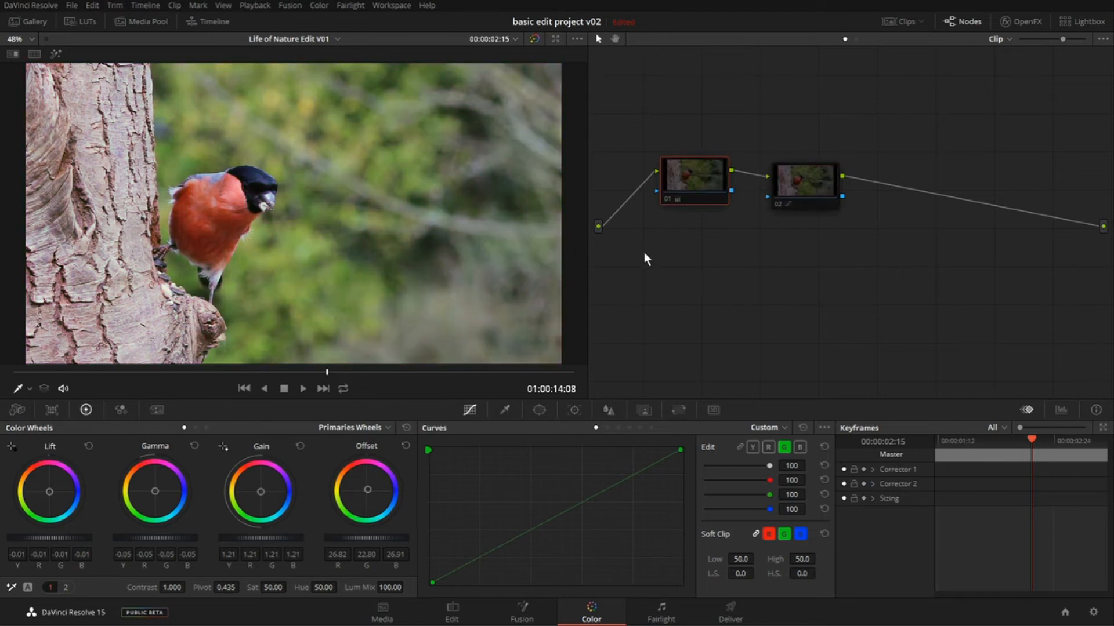
{"action": "key", "text": "alt+d"}
{"action": "key", "text": "shift+d"}
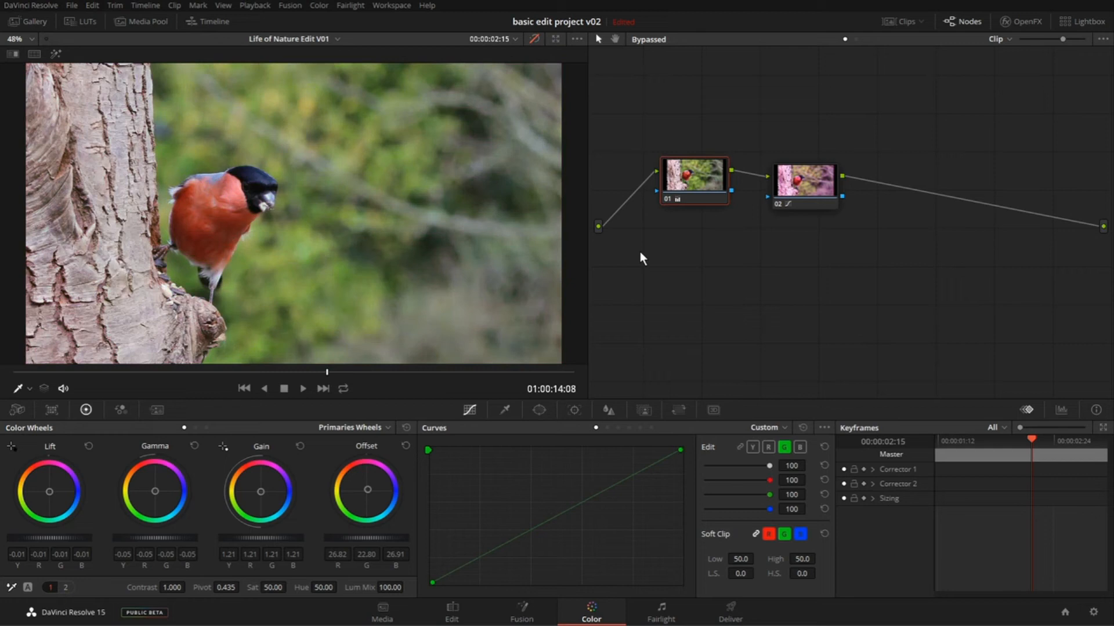
{"action": "key", "text": "alt+d"}
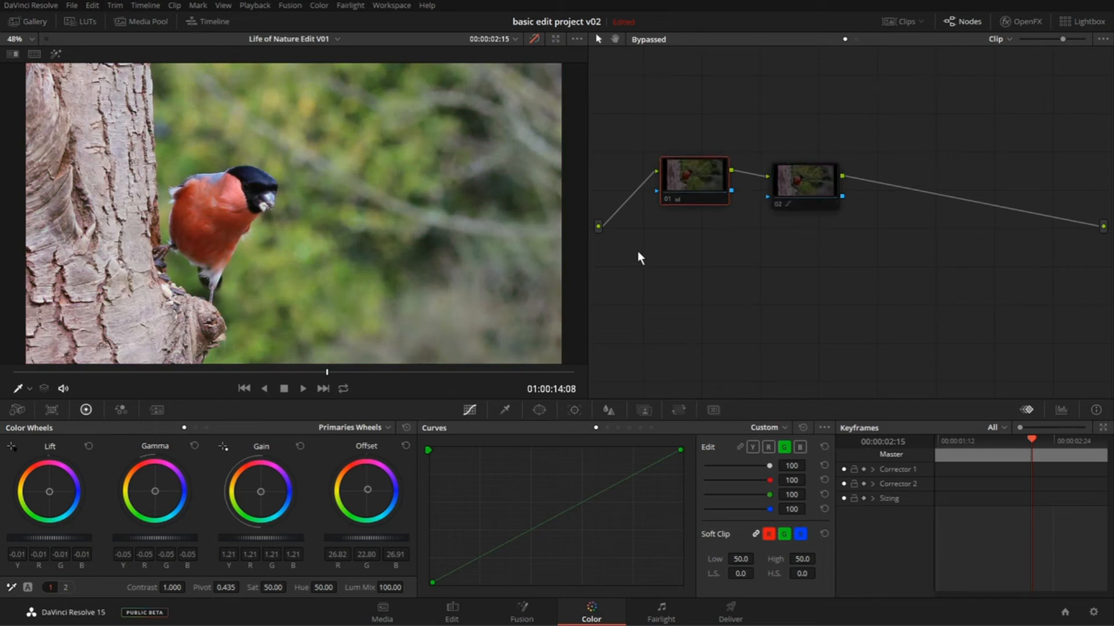
{"action": "key", "text": "alt+d"}
{"action": "key", "text": "shift+d"}
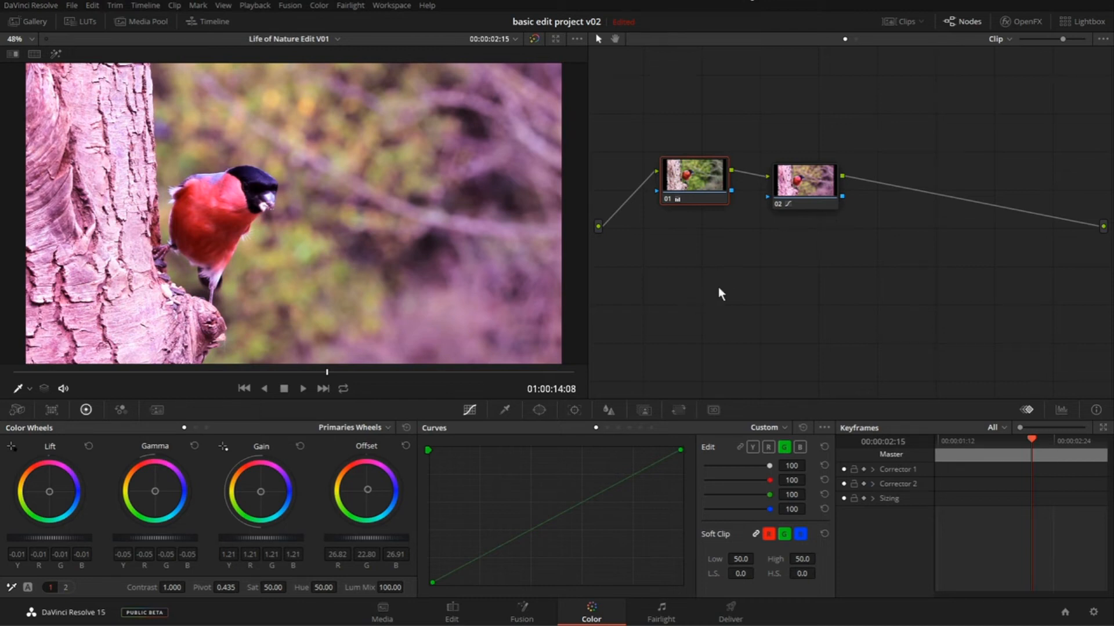
- Reposition nodes 01 and 02 in the node graph, spacing them slightly farther apart with node 02 a little lower
{"action": "left_click_drag", "start_coordinate": [703, 179], "coordinate": [718, 142]}
{"action": "left_click_drag", "start_coordinate": [798, 184], "coordinate": [799, 207]}
{"action": "mouse_move", "coordinate": [834, 156]}
{"action": "left_mouse_down"}
{"action": "mouse_move", "coordinate": [807, 174]}
{"action": "mouse_move", "coordinate": [822, 186]}
{"action": "mouse_move", "coordinate": [705, 226]}
{"action": "mouse_move", "coordinate": [822, 159]}
{"action": "left_mouse_up"}
{"action": "left_click_drag", "start_coordinate": [717, 147], "coordinate": [714, 187]}
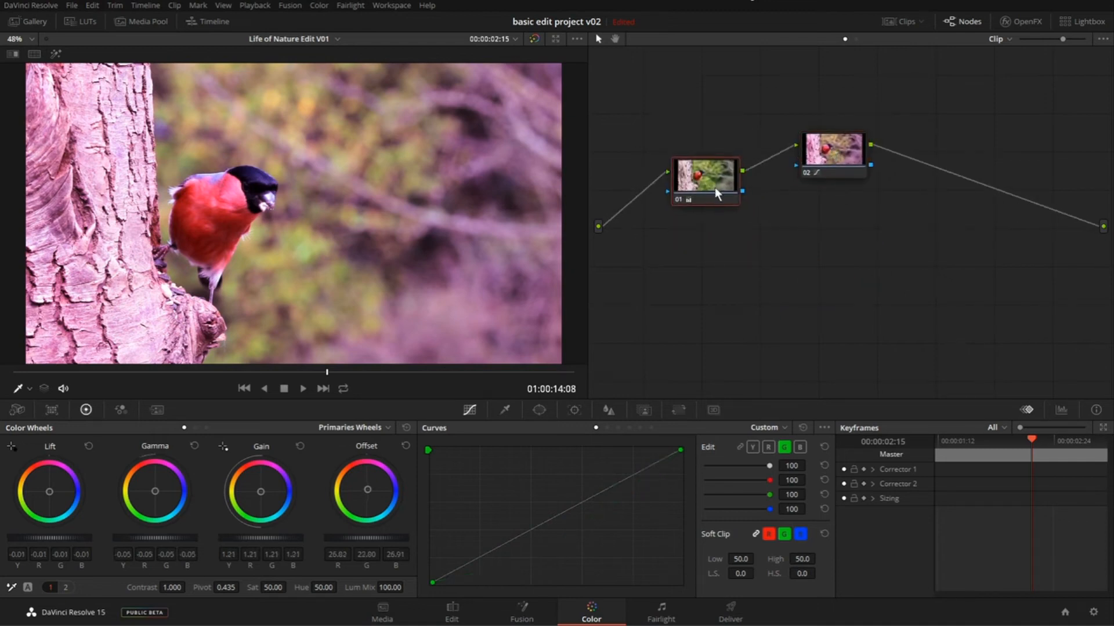
{"action": "left_click_drag", "start_coordinate": [820, 157], "coordinate": [821, 191]}
{"action": "left_click_drag", "start_coordinate": [714, 191], "coordinate": [709, 186]}
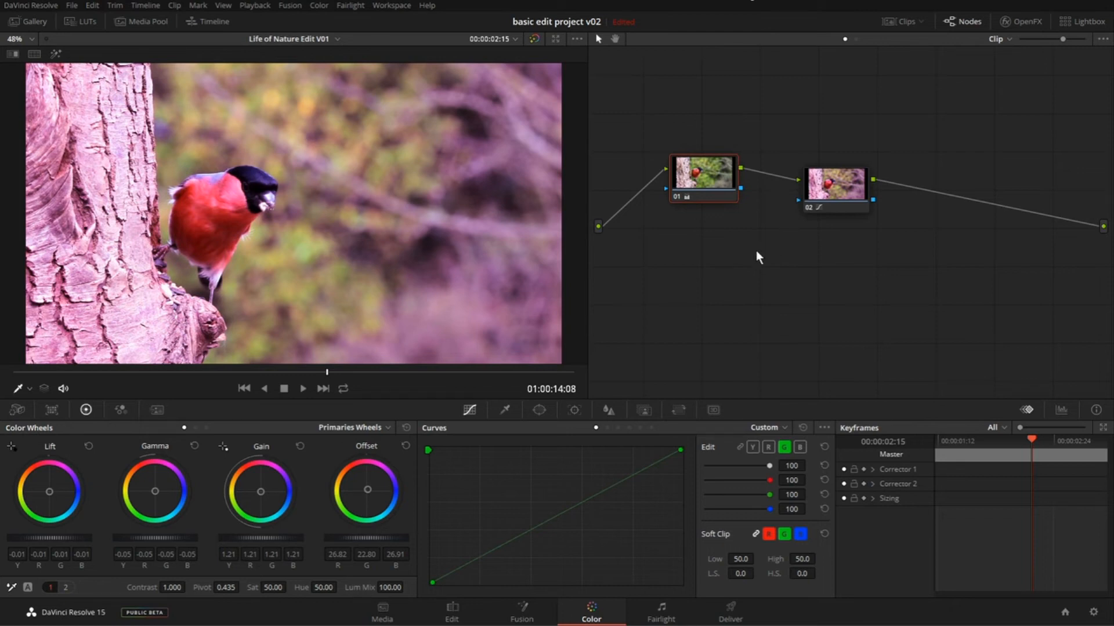
- Zoom the node graph out slightly and pan it to practise navigating around nodes 01 and 02
{"action": "scroll", "coordinate": [756, 250], "scroll_direction": "up", "scroll_amount": 2}
{"action": "scroll", "coordinate": [757, 251], "scroll_direction": "down", "scroll_amount": 4}
{"action": "scroll", "coordinate": [756, 250], "scroll_direction": "up", "scroll_amount": 1}
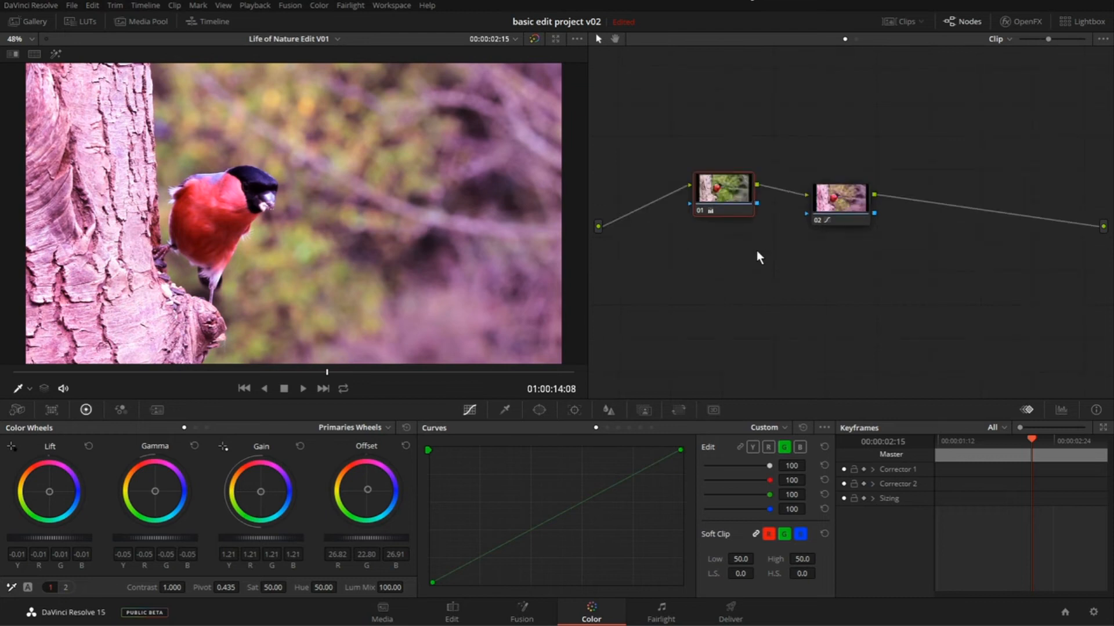
{"action": "mouse_move", "coordinate": [1046, 40]}
{"action": "left_mouse_down"}
{"action": "mouse_move", "coordinate": [1032, 39]}
{"action": "mouse_move", "coordinate": [1063, 40]}
{"action": "mouse_move", "coordinate": [1041, 41]}
{"action": "mouse_move", "coordinate": [1052, 38]}
{"action": "left_mouse_up"}
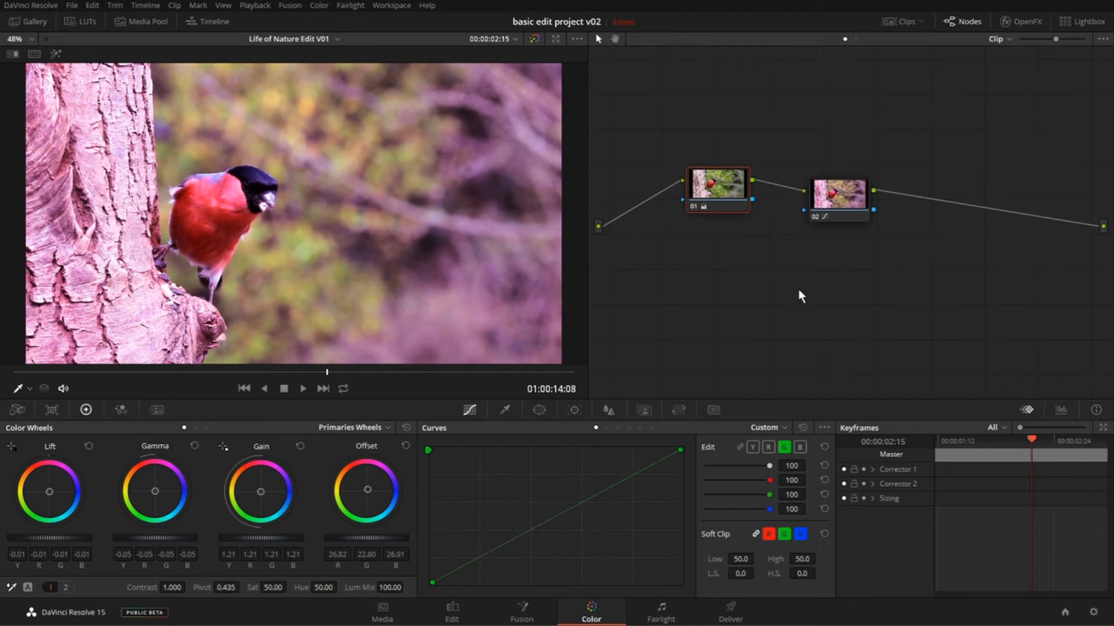
{"action": "left_click_drag", "start_coordinate": [799, 289], "coordinate": [864, 319]}
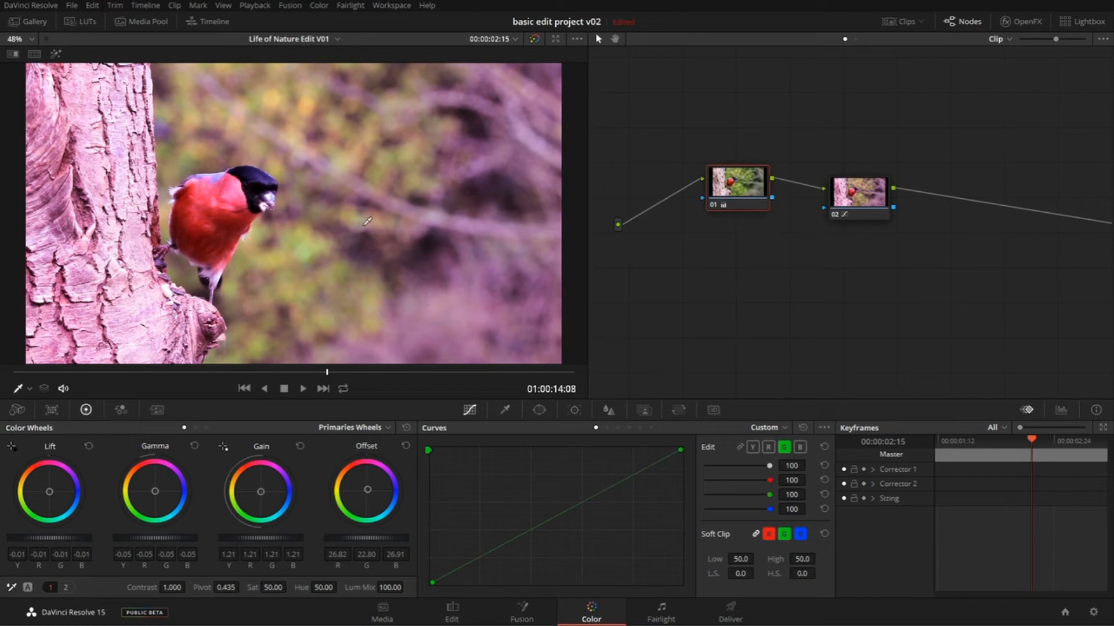
- Zoom the viewer in and out freely on the bird to examine the image at different magnifications
{"action": "left_click_drag", "start_coordinate": [368, 219], "coordinate": [270, 239]}
{"action": "scroll", "coordinate": [313, 245], "scroll_direction": "up", "scroll_amount": 2}
{"action": "scroll", "coordinate": [313, 244], "scroll_direction": "up", "scroll_amount": 1}
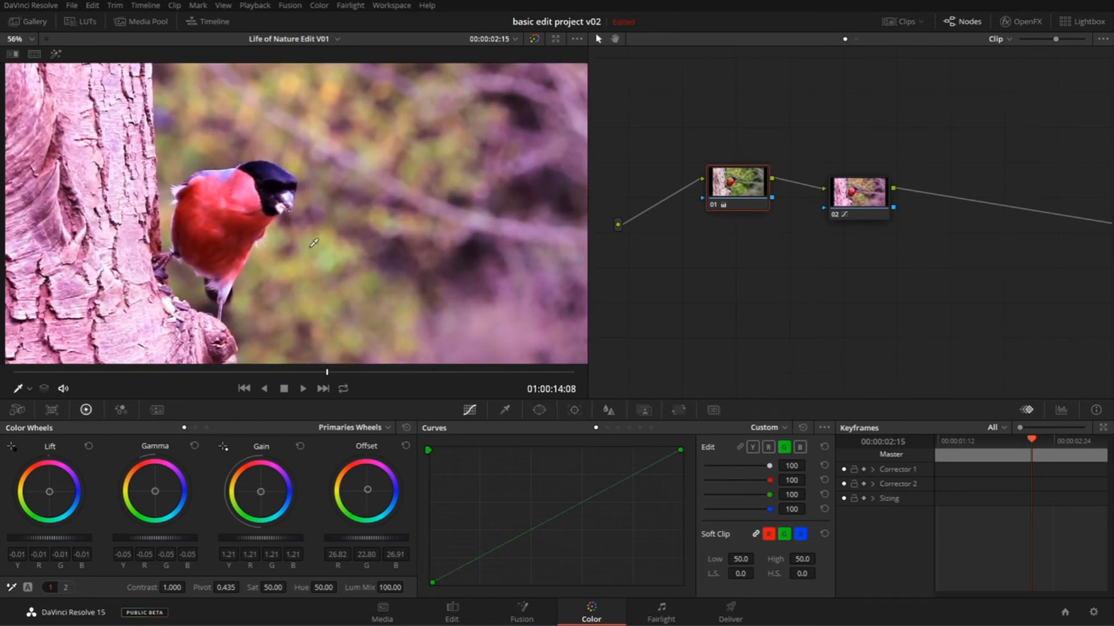
{"action": "scroll", "coordinate": [314, 243], "scroll_direction": "up", "scroll_amount": 8}
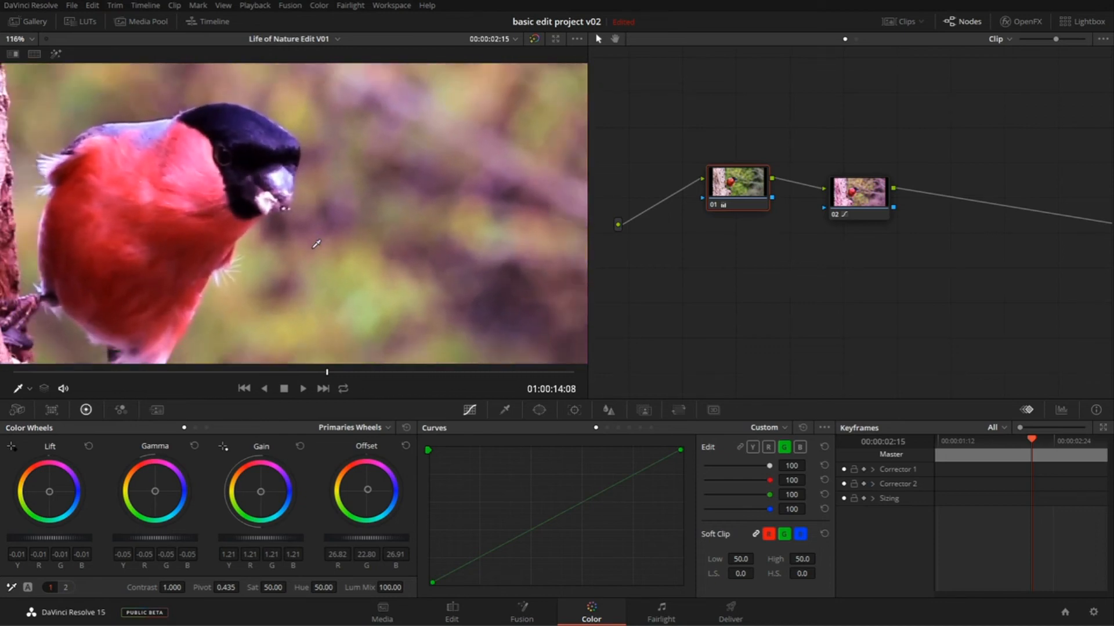
{"action": "scroll", "coordinate": [316, 243], "scroll_direction": "down", "scroll_amount": 10}
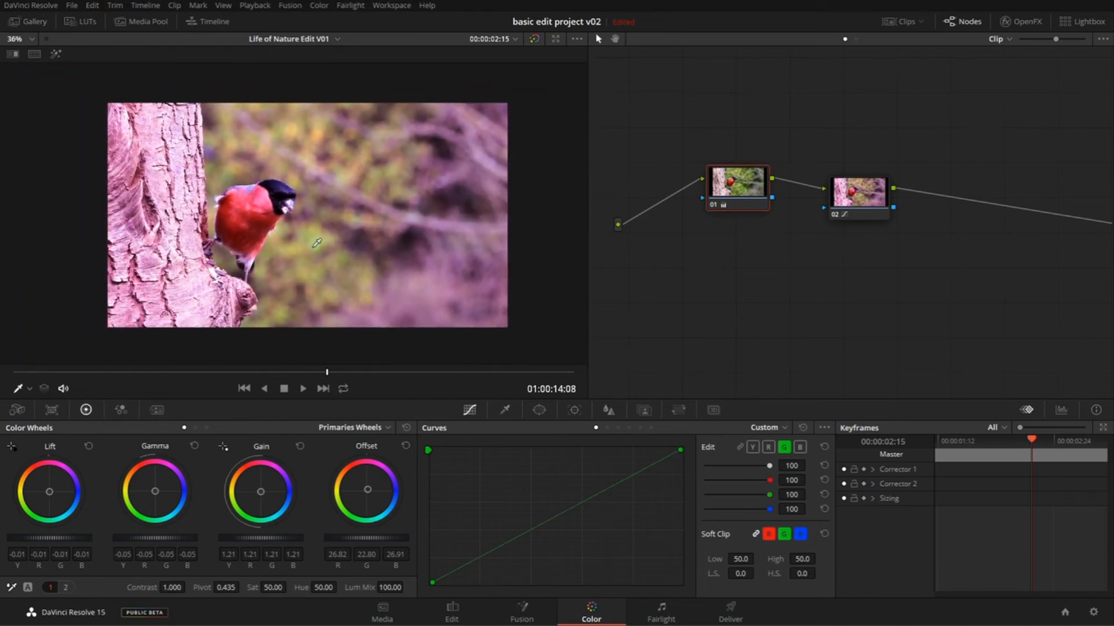
{"action": "scroll", "coordinate": [317, 242], "scroll_direction": "up", "scroll_amount": 4}
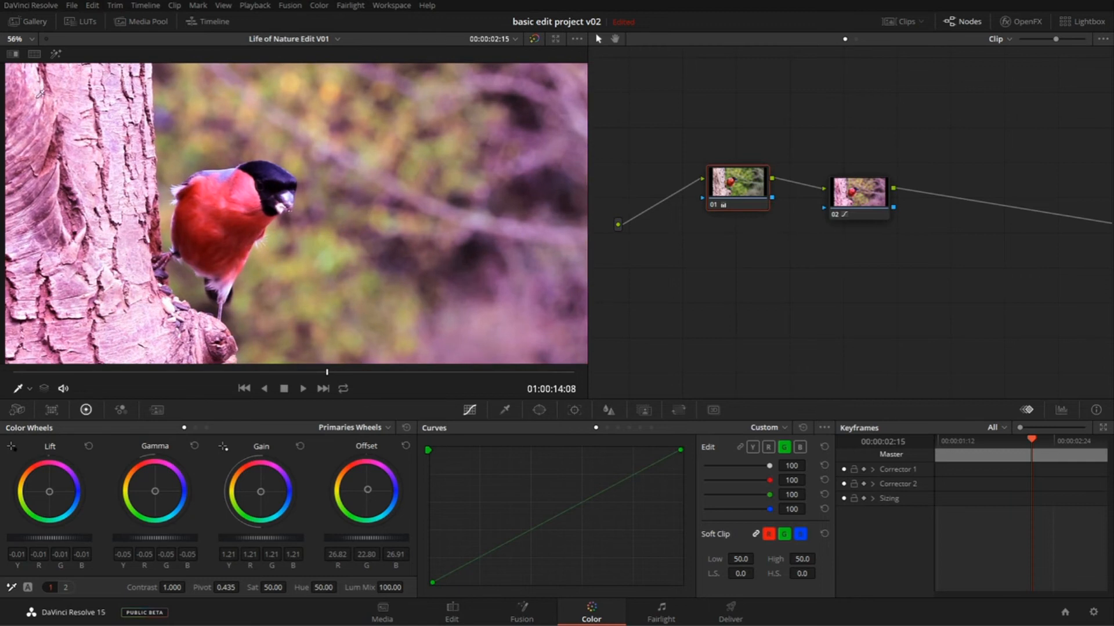
- View the bird image at the Fit, 100% and 300% zoom presets, and return the viewer to Fit
{"action": "left_click", "coordinate": [31, 39]}
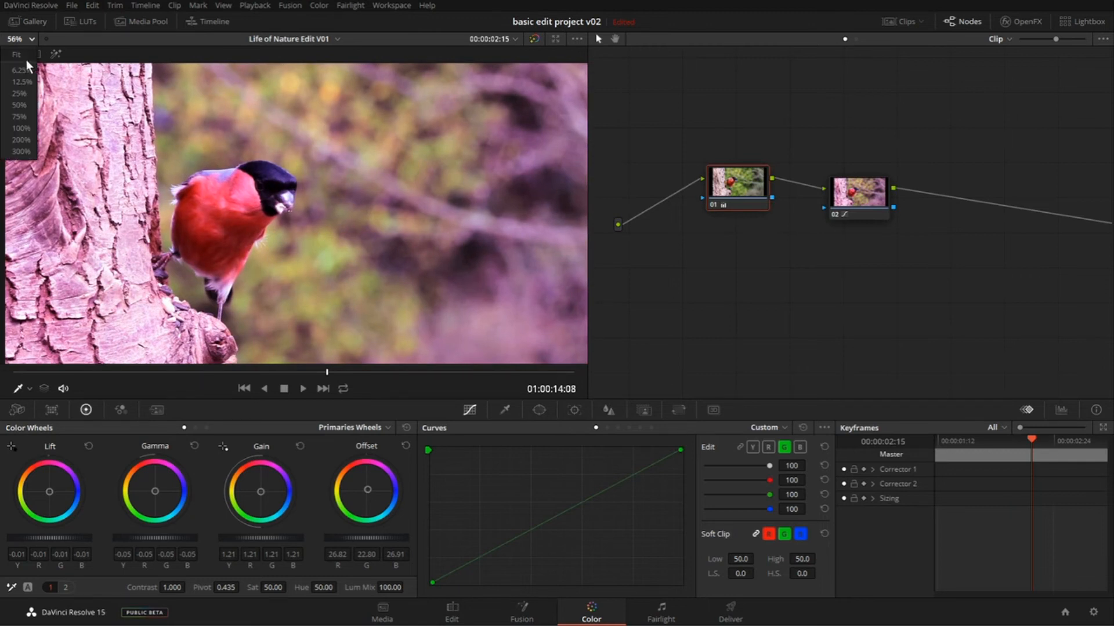
{"action": "left_click", "coordinate": [26, 60]}
{"action": "left_click", "coordinate": [32, 41]}
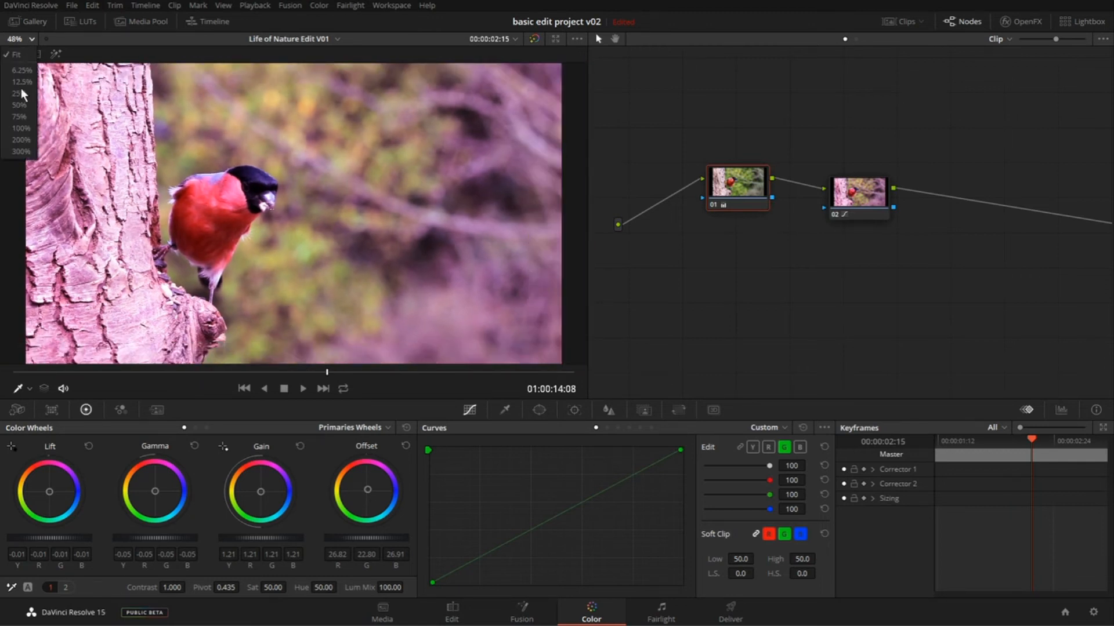
{"action": "left_click", "coordinate": [22, 129]}
{"action": "left_click", "coordinate": [32, 40]}
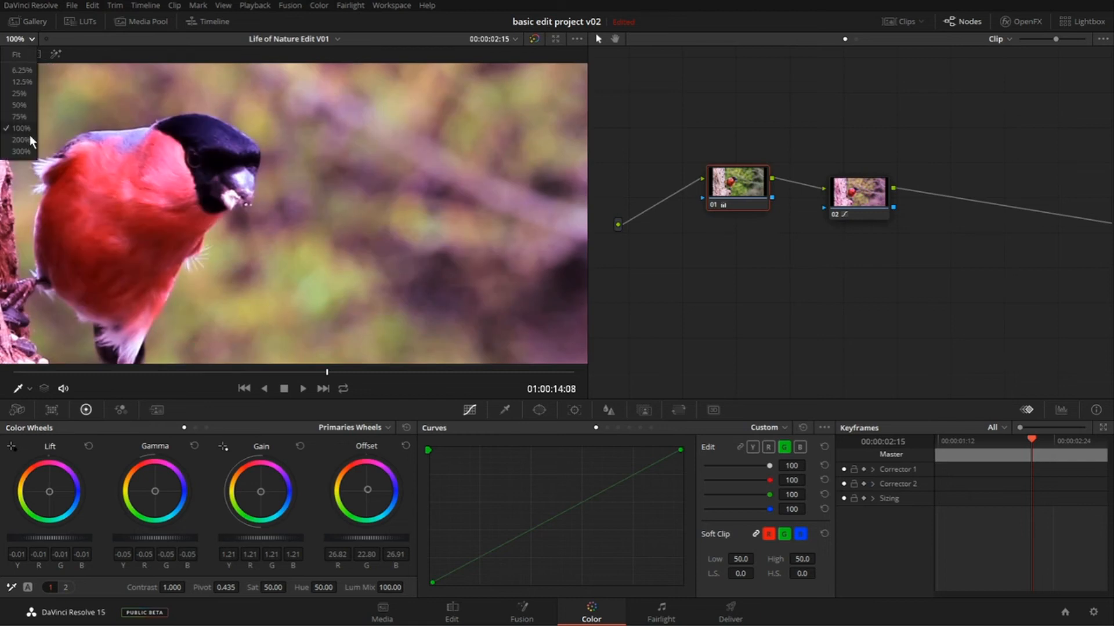
{"action": "left_click", "coordinate": [30, 152]}
{"action": "left_click", "coordinate": [26, 41]}
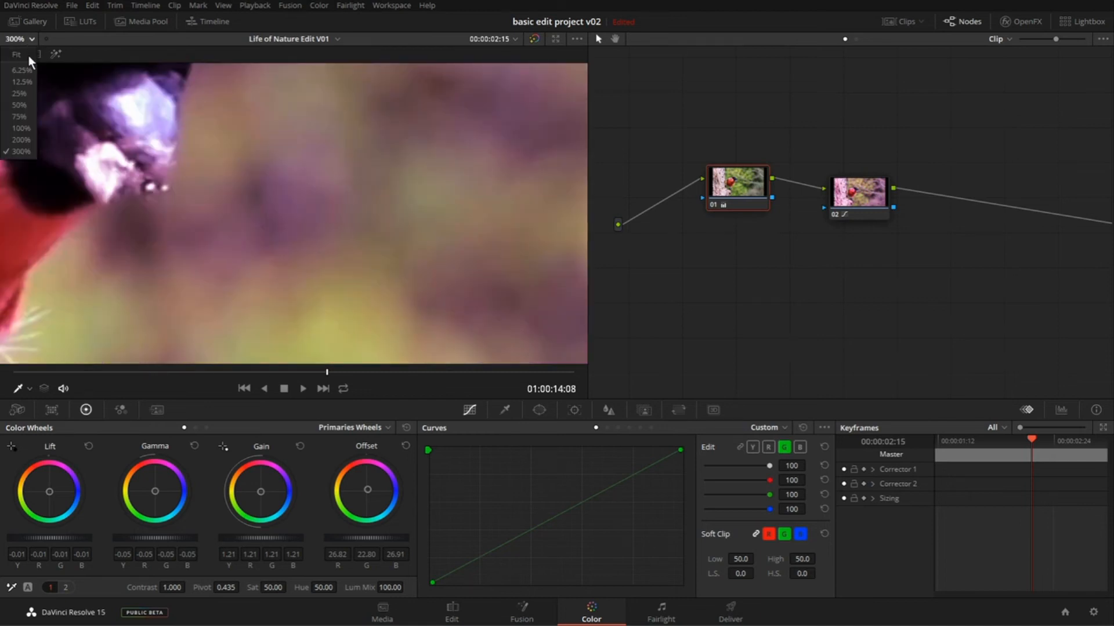
{"action": "left_click", "coordinate": [17, 54]}
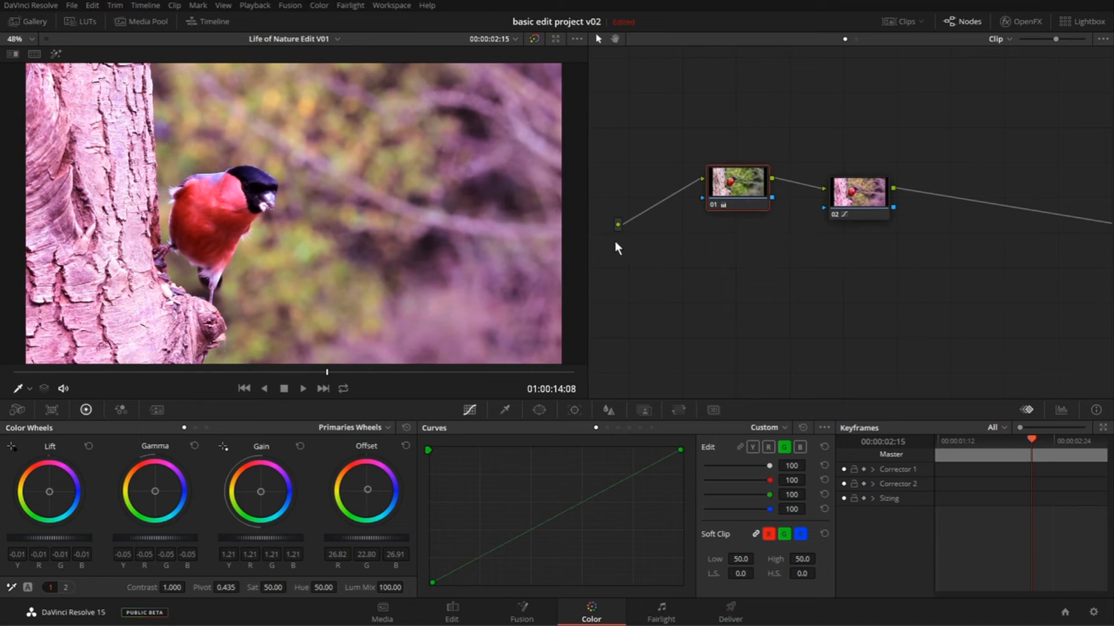
- Show the timeline's clip thumbnails and check which corrections node 01 contains
{"action": "left_click", "coordinate": [903, 27]}
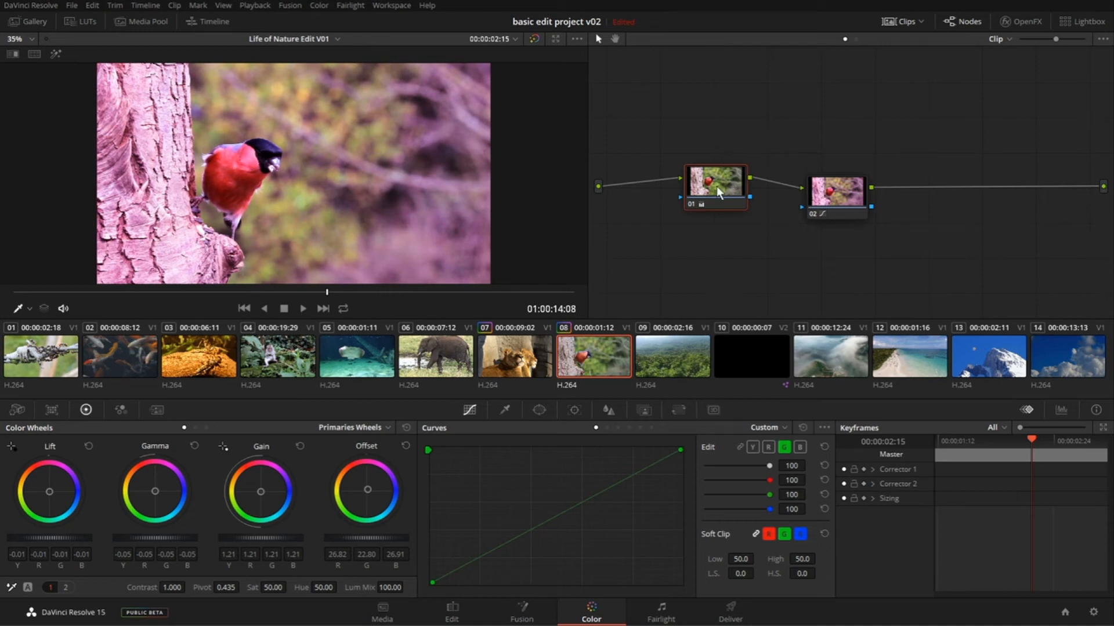
{"action": "mouse_move", "coordinate": [718, 191]}
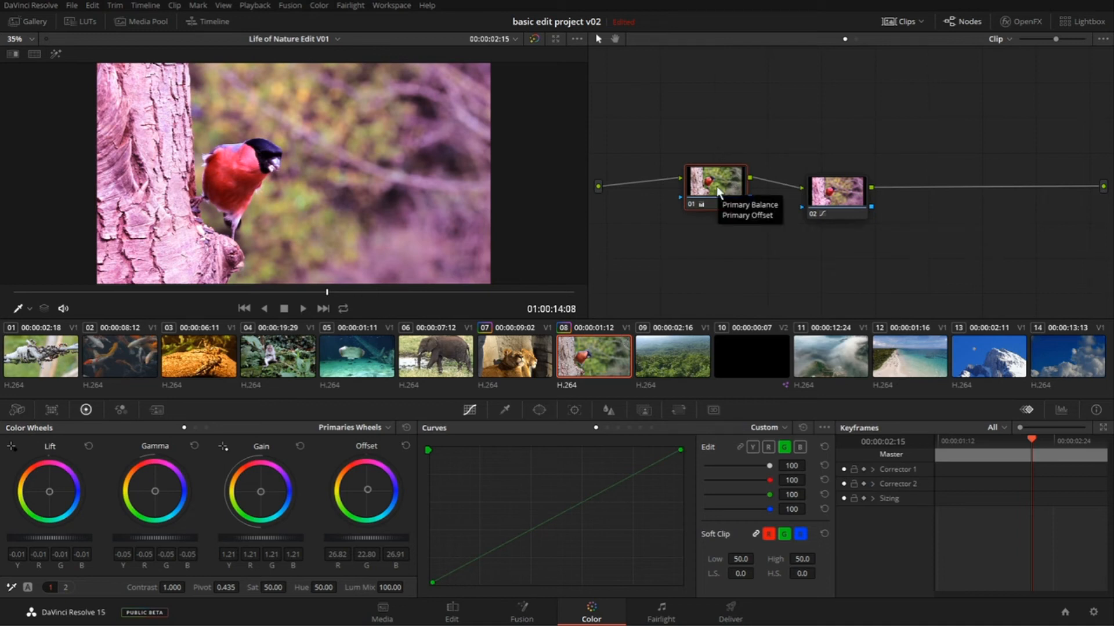
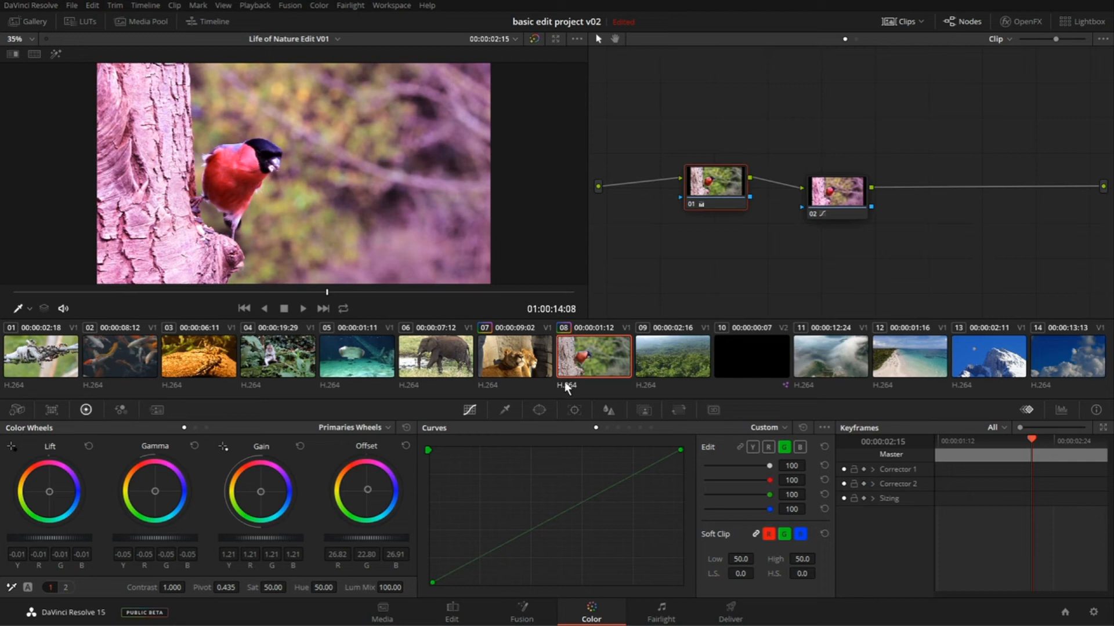
- Select the lion clip 07, bring its node into view, and reset all of the clip's grades and nodes
{"action": "left_click", "coordinate": [509, 353]}
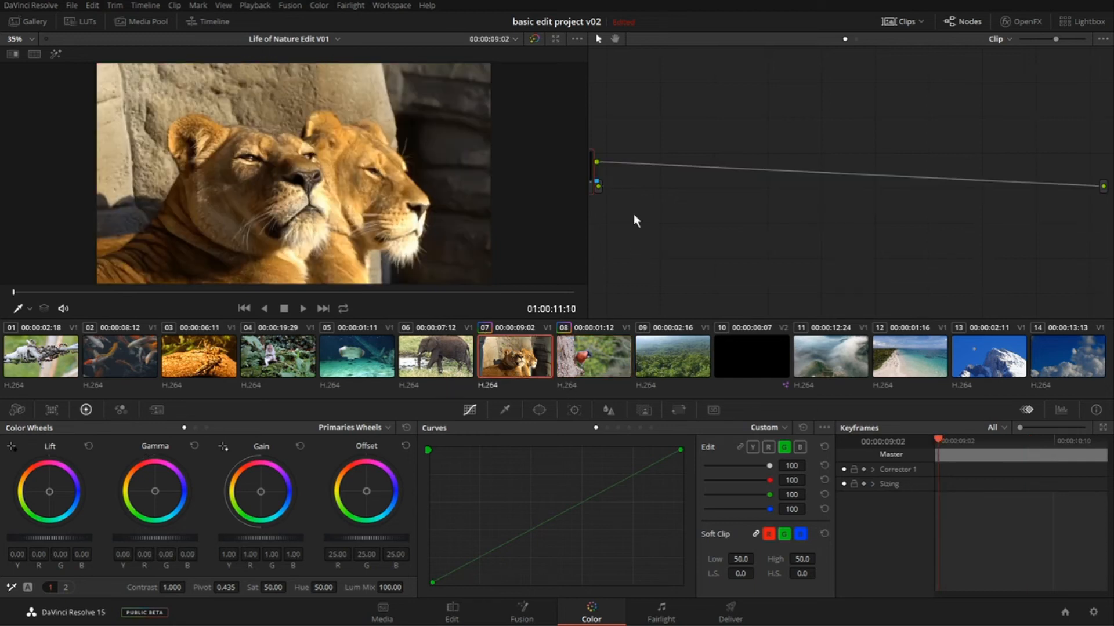
{"action": "left_click_drag", "start_coordinate": [883, 228], "coordinate": [767, 243]}
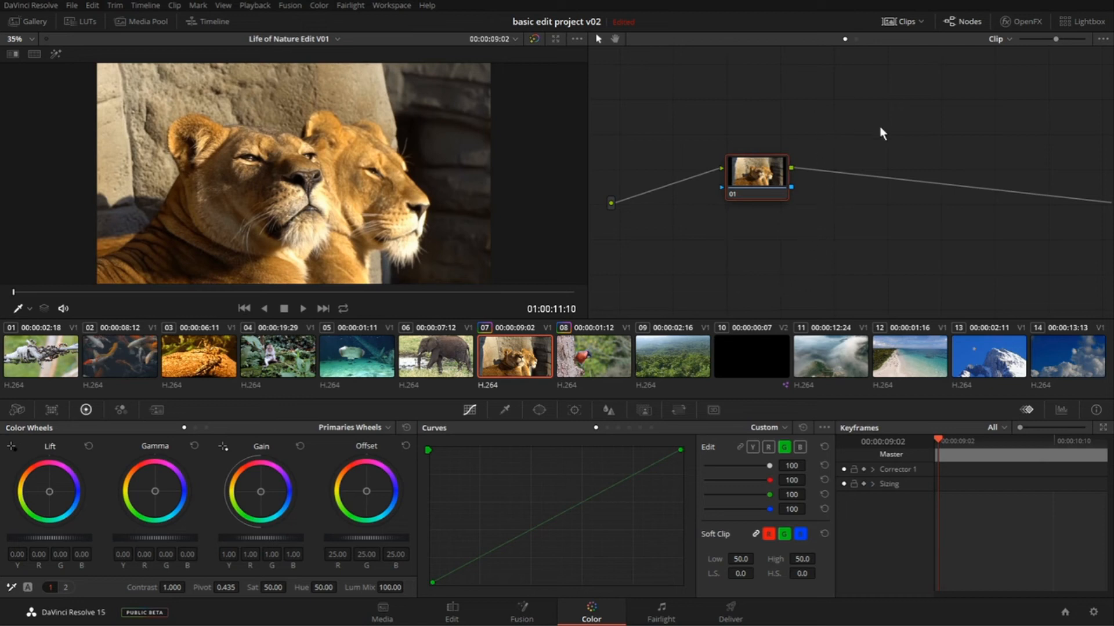
{"action": "right_click", "coordinate": [827, 95]}
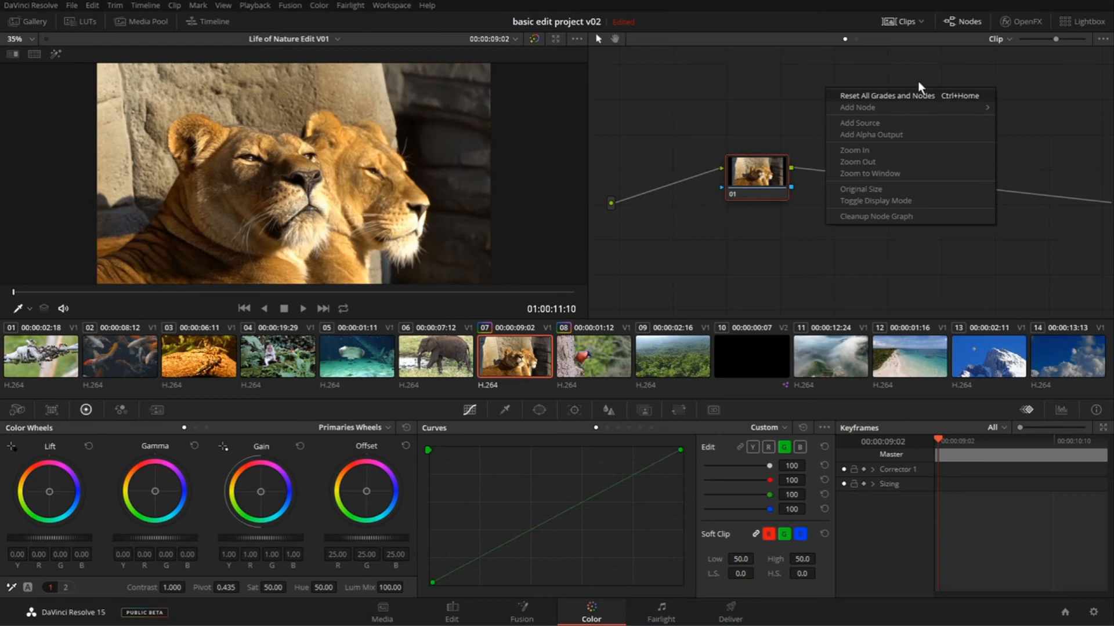
{"action": "left_click", "coordinate": [819, 74]}
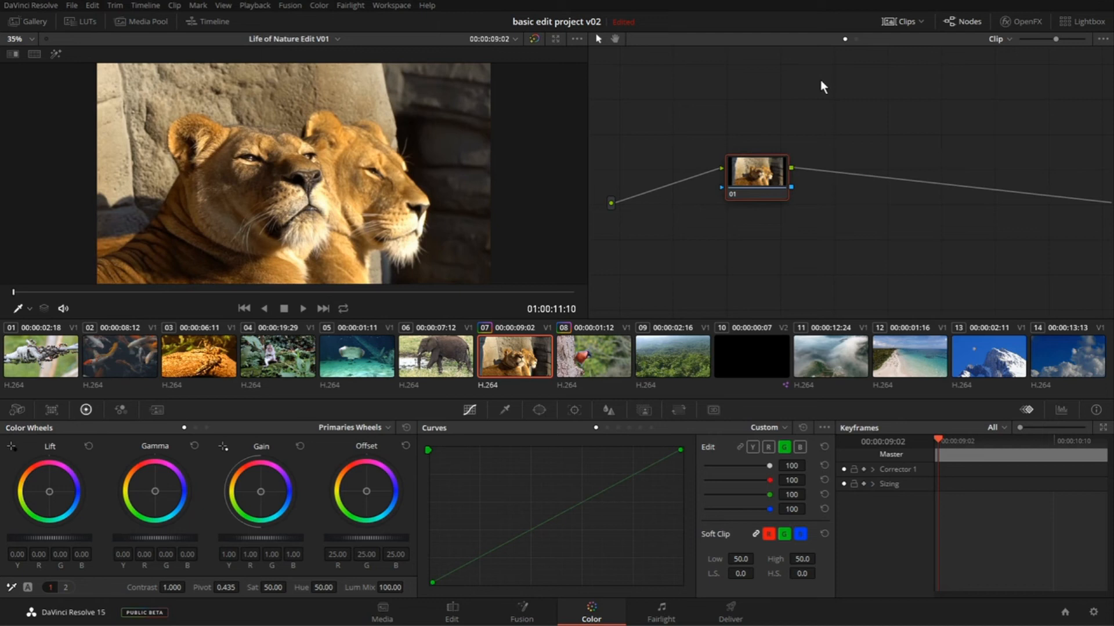
{"action": "key", "text": "ctrl+z"}
{"action": "key", "text": "ctrl+z"}
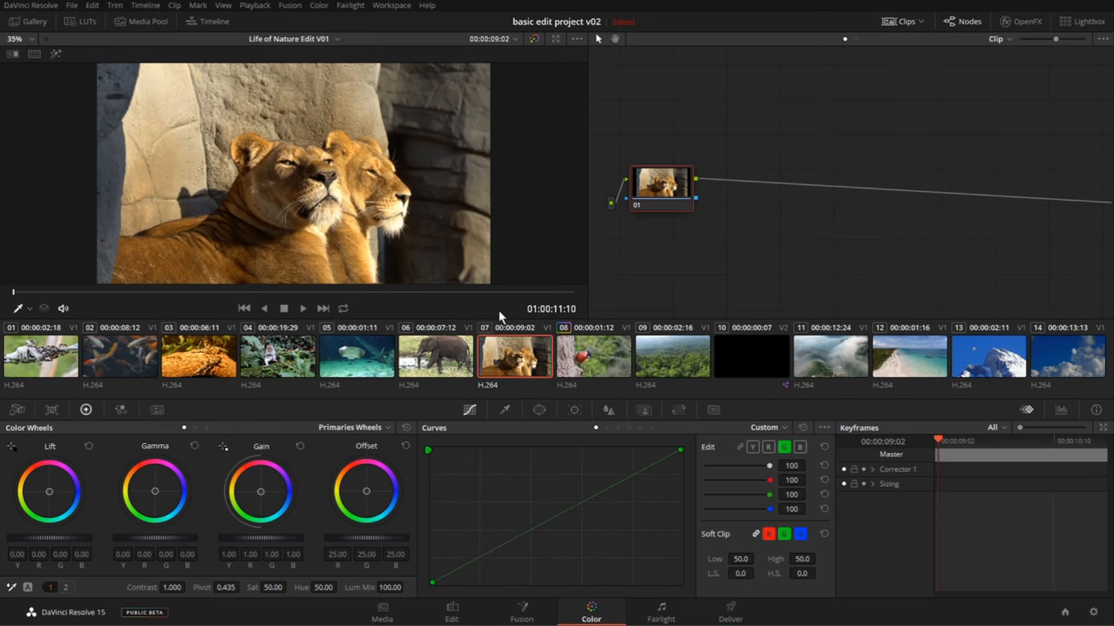
- Move node 01 away from the source and add two serial nodes after it on the lion clip
{"action": "left_click_drag", "start_coordinate": [673, 192], "coordinate": [691, 190]}
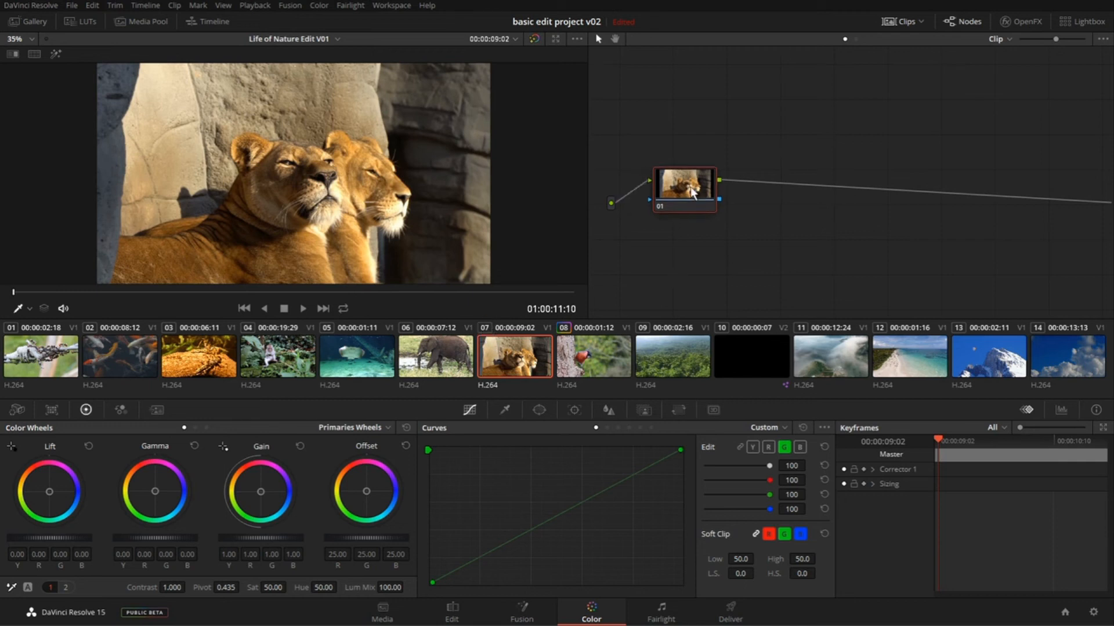
{"action": "key", "text": "alt+s"}
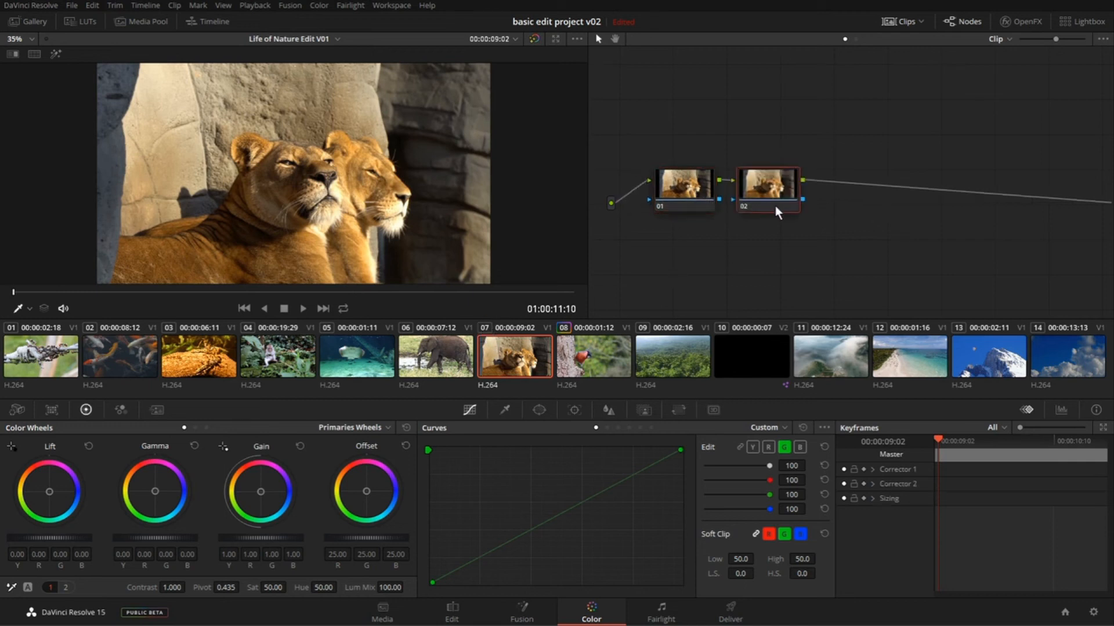
{"action": "key", "text": "alt+s"}
- Shift node 02's Gain to about R 1.65, G 0.86, B 0.52 and node 03's Gamma to about R 0.08, G -0.04, B 0.26
{"action": "left_click", "coordinate": [789, 193]}
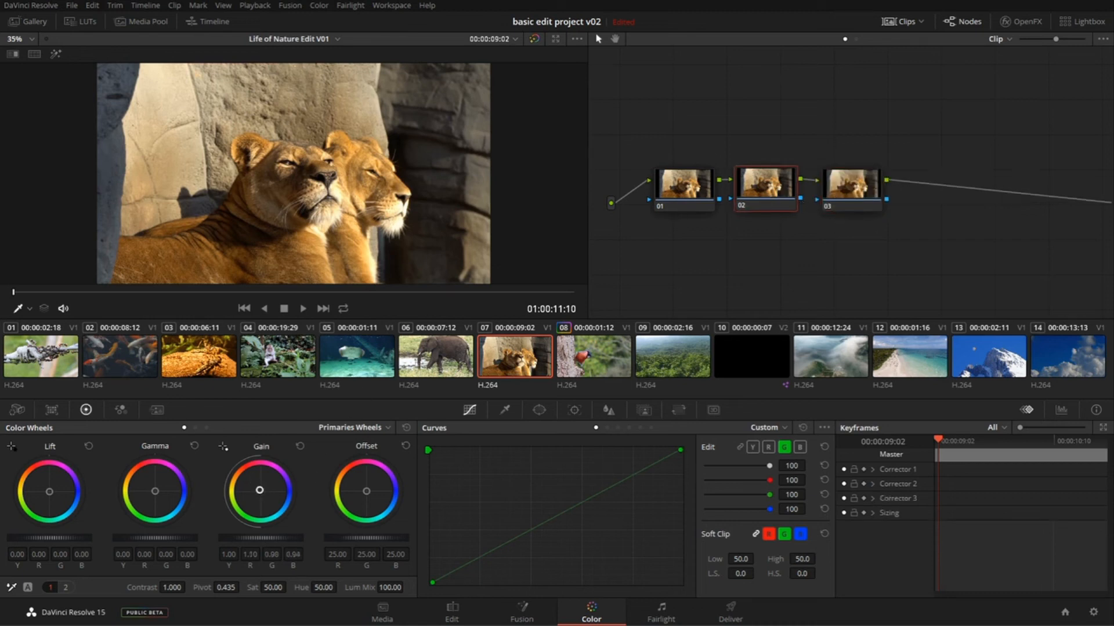
{"action": "left_click_drag", "start_coordinate": [280, 488], "coordinate": [261, 489]}
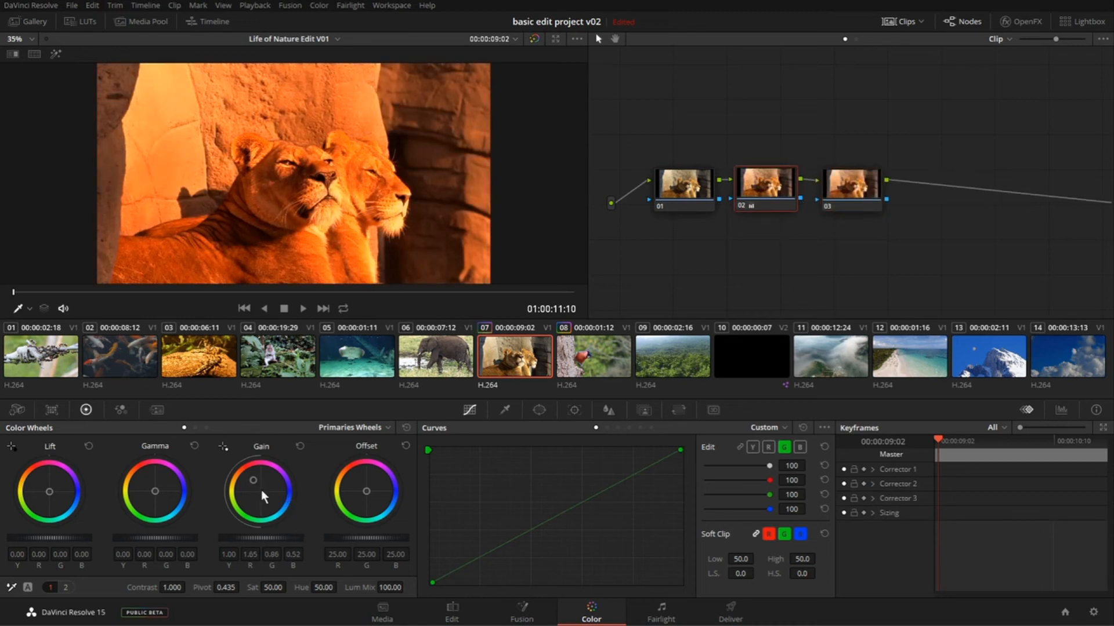
{"action": "left_click", "coordinate": [869, 190]}
{"action": "left_click_drag", "start_coordinate": [140, 490], "coordinate": [166, 488]}
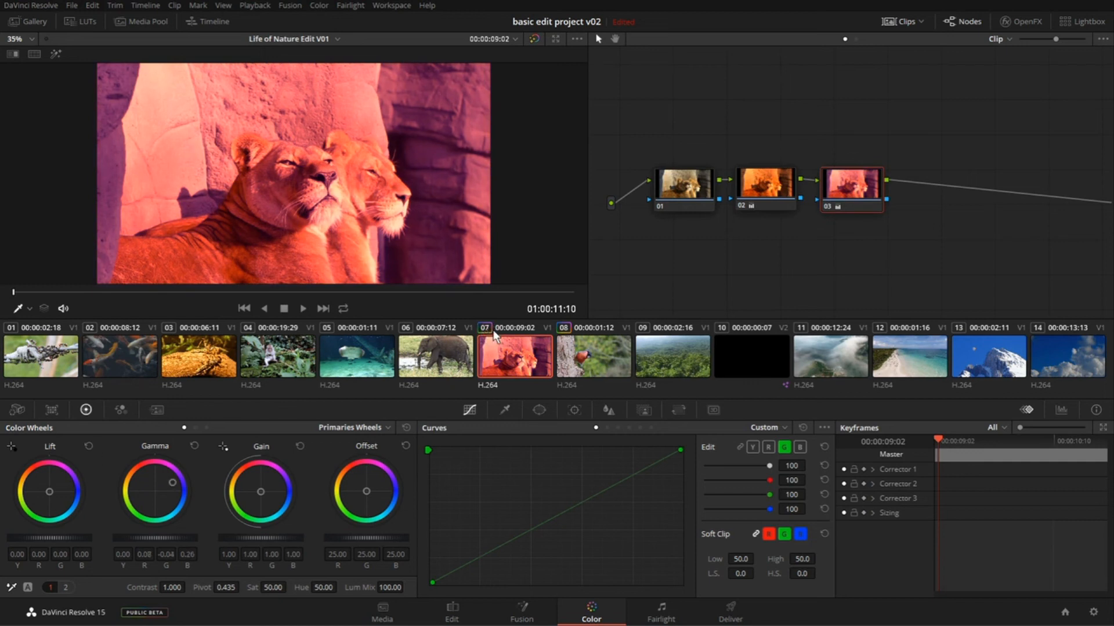
- Reset all grades and nodes on the lion clip and reposition its node 01 farther from the source
{"action": "left_click_drag", "start_coordinate": [691, 242], "coordinate": [713, 251]}
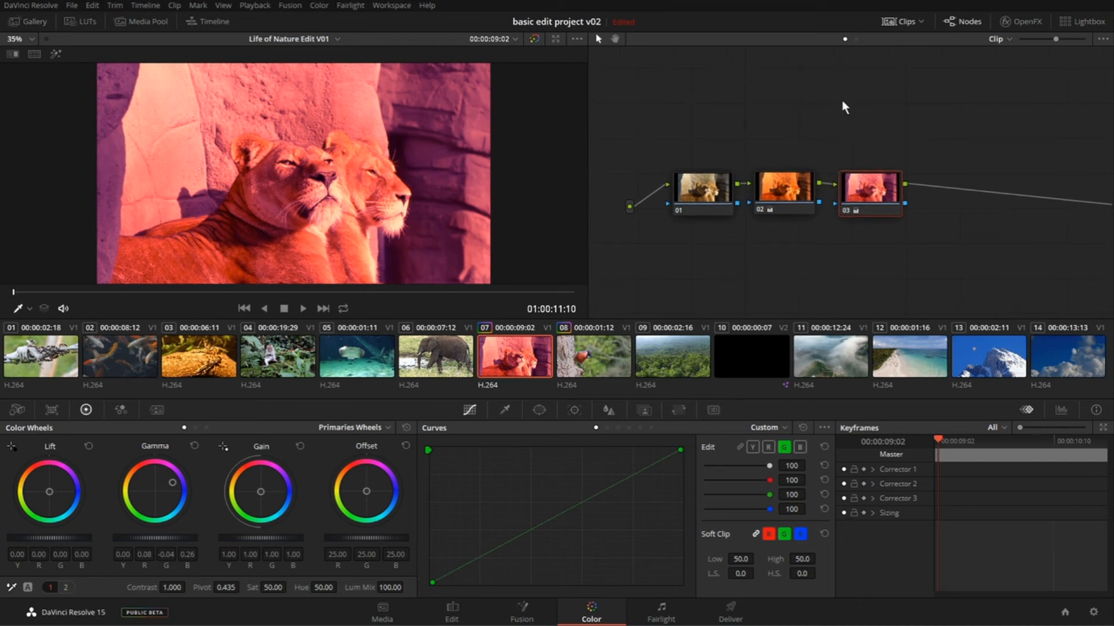
{"action": "key", "text": "ctrl+home"}
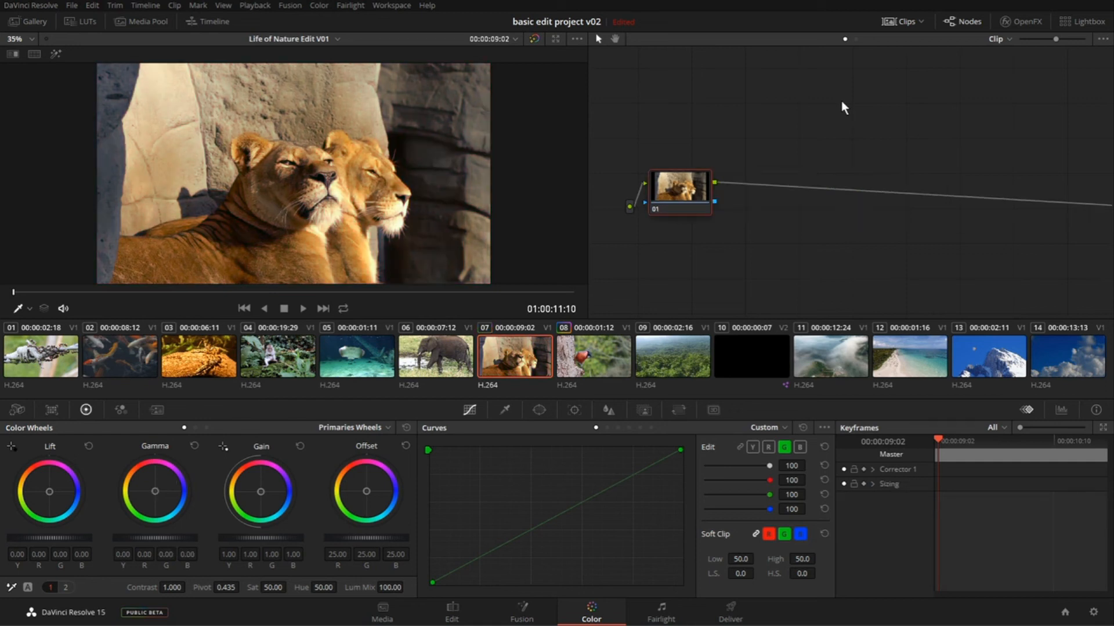
{"action": "left_click_drag", "start_coordinate": [691, 186], "coordinate": [739, 172]}
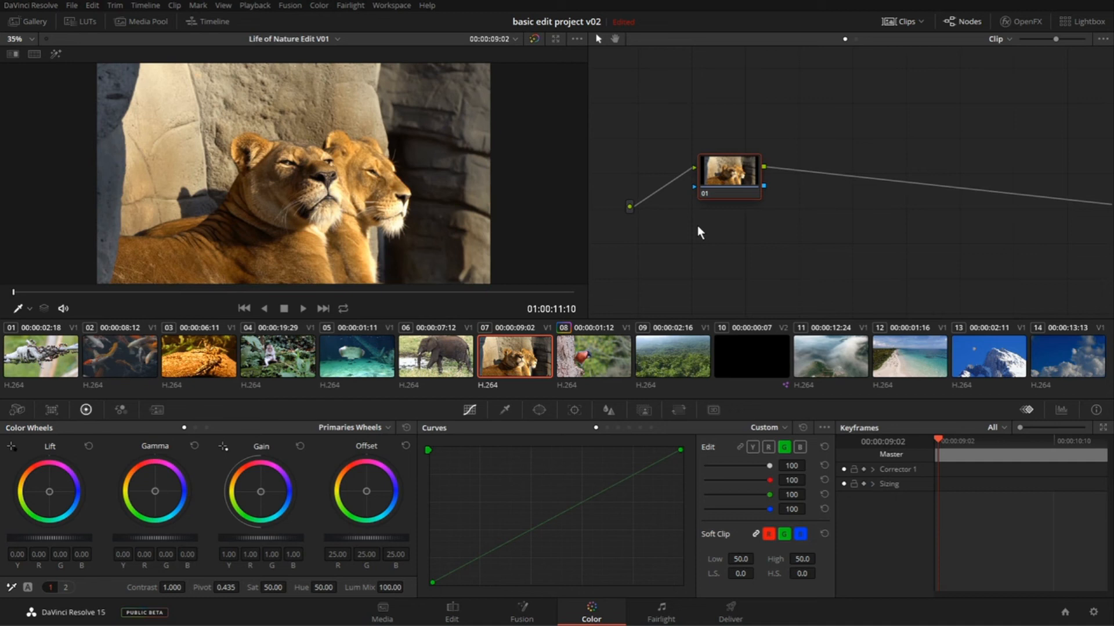
- Select the bird clip 08 and move its nodes 01 and 02 closer together in the node graph
{"action": "left_click", "coordinate": [604, 357]}
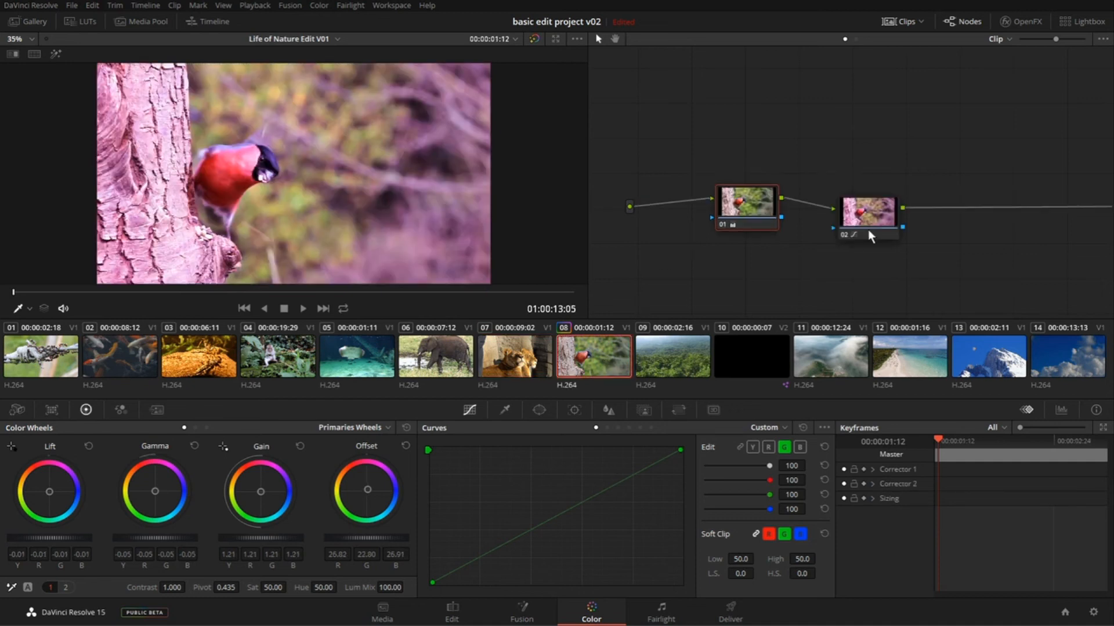
{"action": "left_click_drag", "start_coordinate": [885, 217], "coordinate": [845, 176]}
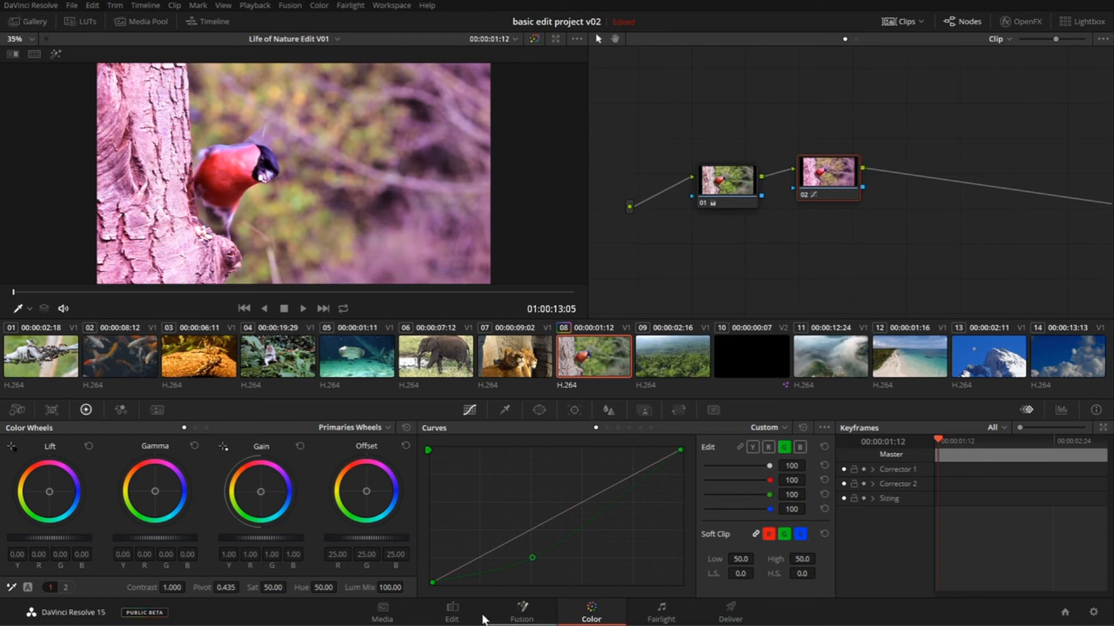
- Look at the whole edit on the Edit page, and compare the Color page node graph's Timeline and Clip modes
{"action": "left_click", "coordinate": [452, 611]}
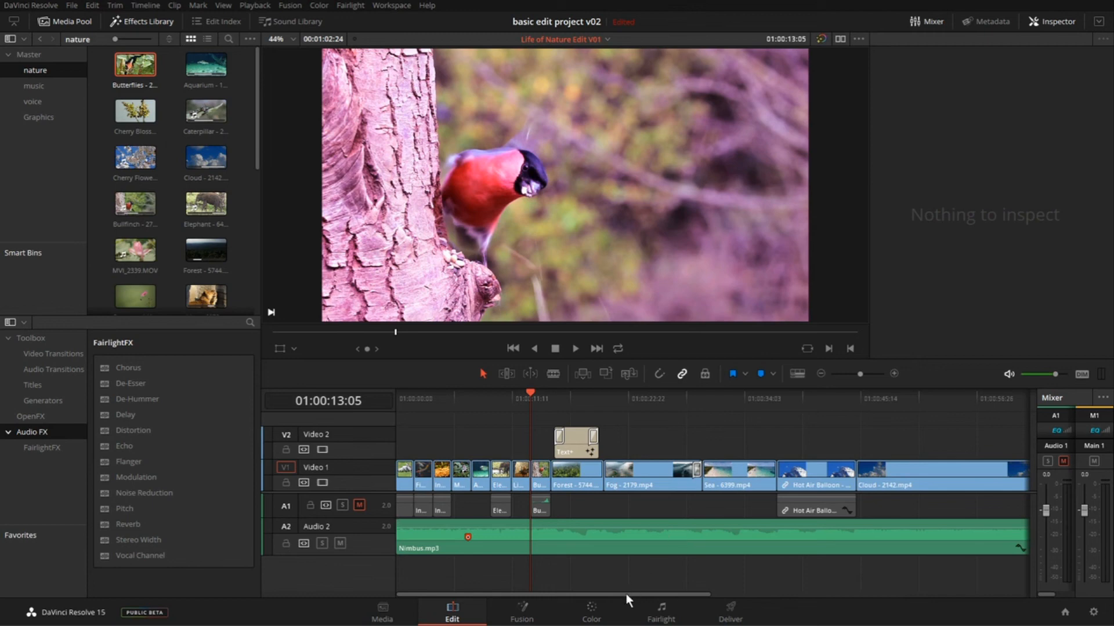
{"action": "left_click", "coordinate": [591, 613]}
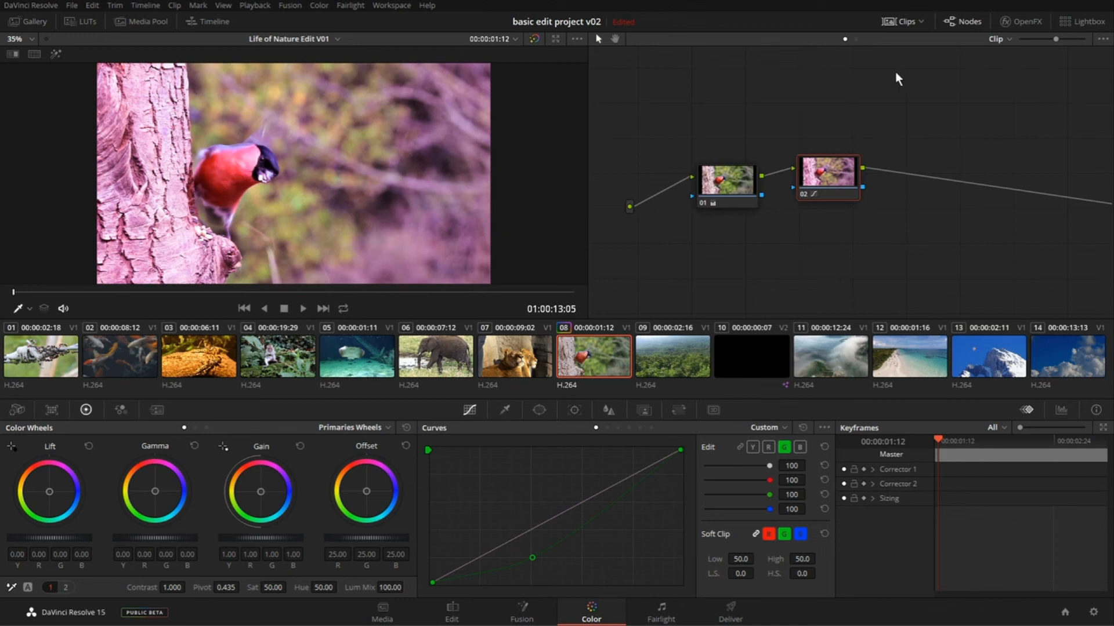
{"action": "left_click", "coordinate": [1003, 39]}
{"action": "left_click", "coordinate": [1025, 69]}
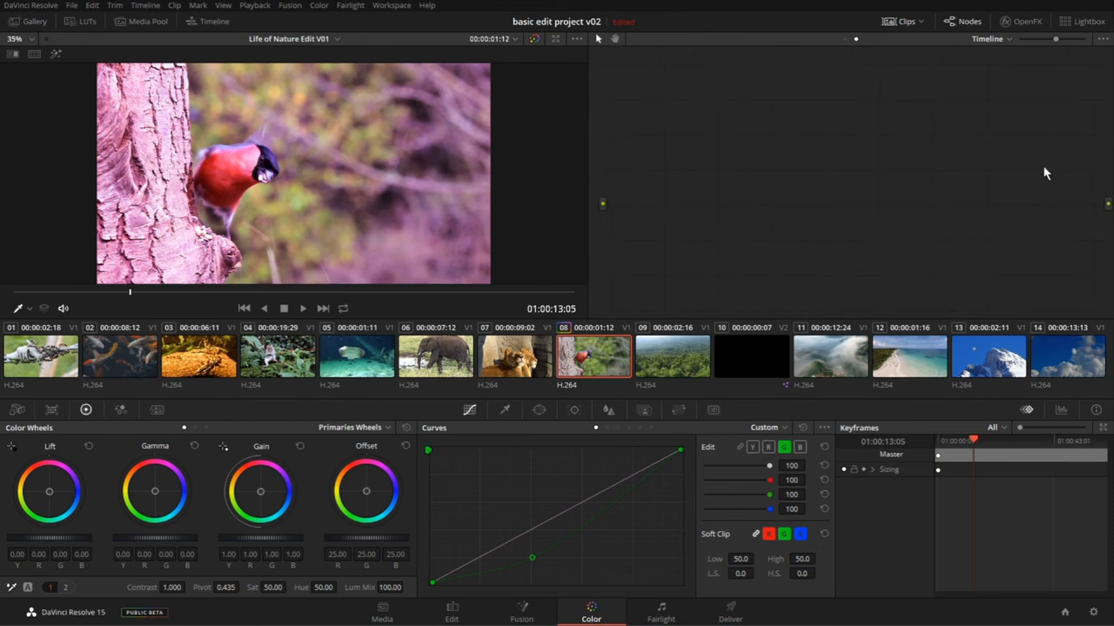
{"action": "left_click", "coordinate": [844, 40]}
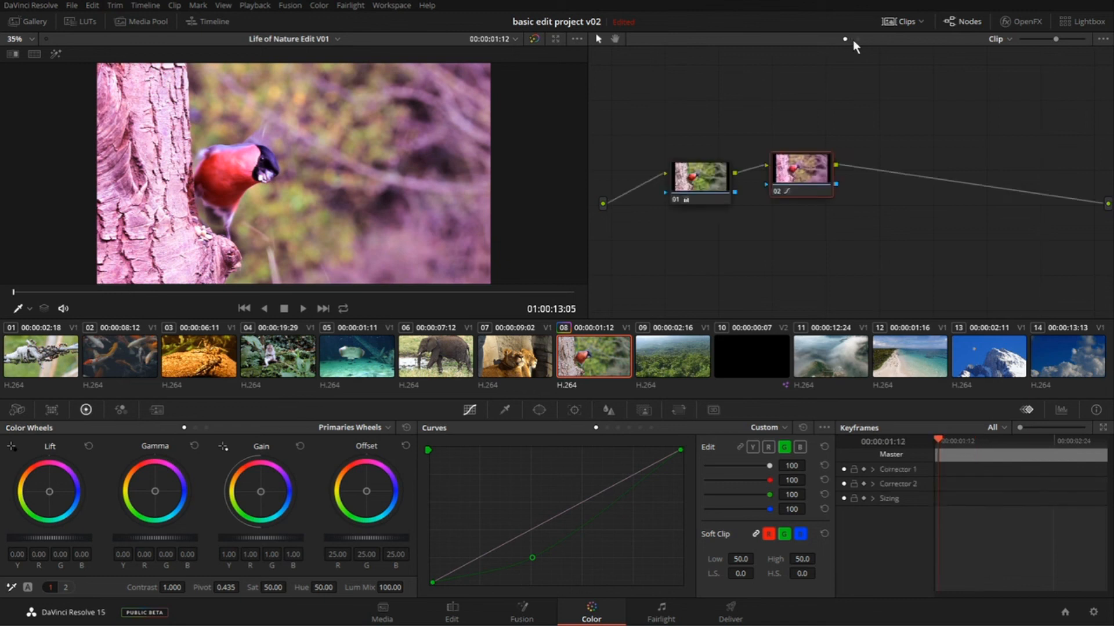
- Set the node graph to Timeline mode, add a serial node, and place it clear of the source
{"action": "left_click", "coordinate": [856, 39]}
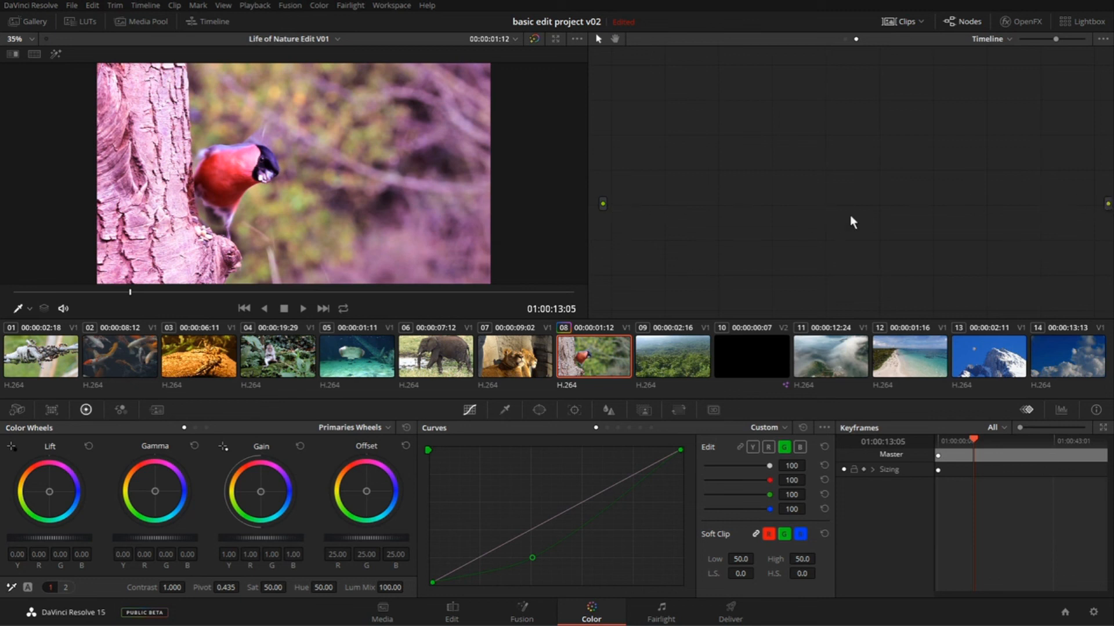
{"action": "key", "text": "alt+s"}
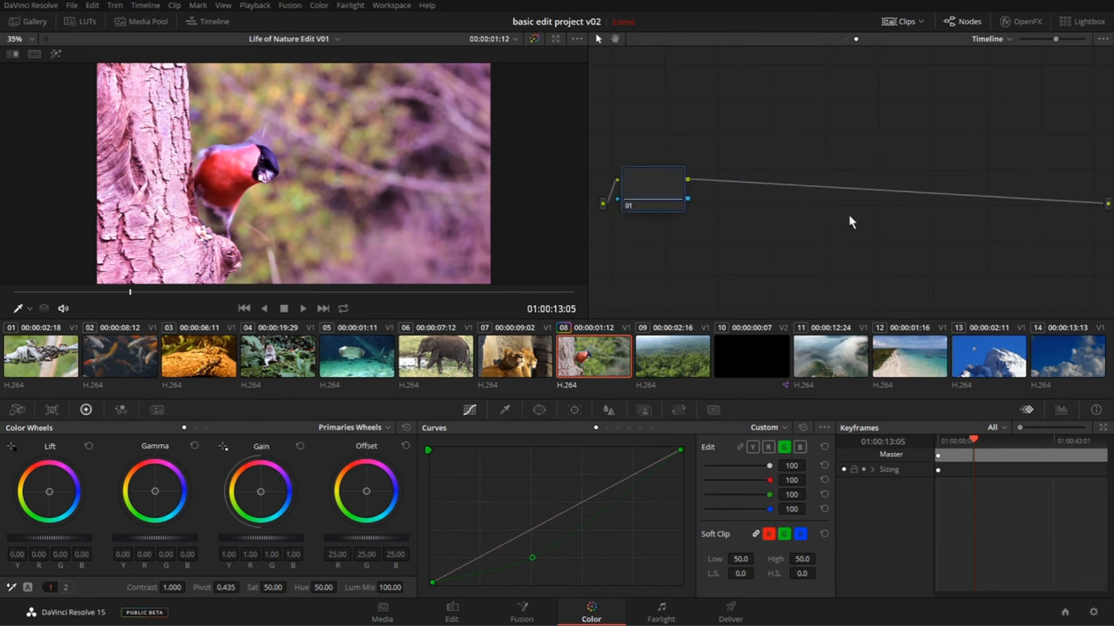
{"action": "left_click_drag", "start_coordinate": [654, 186], "coordinate": [761, 194]}
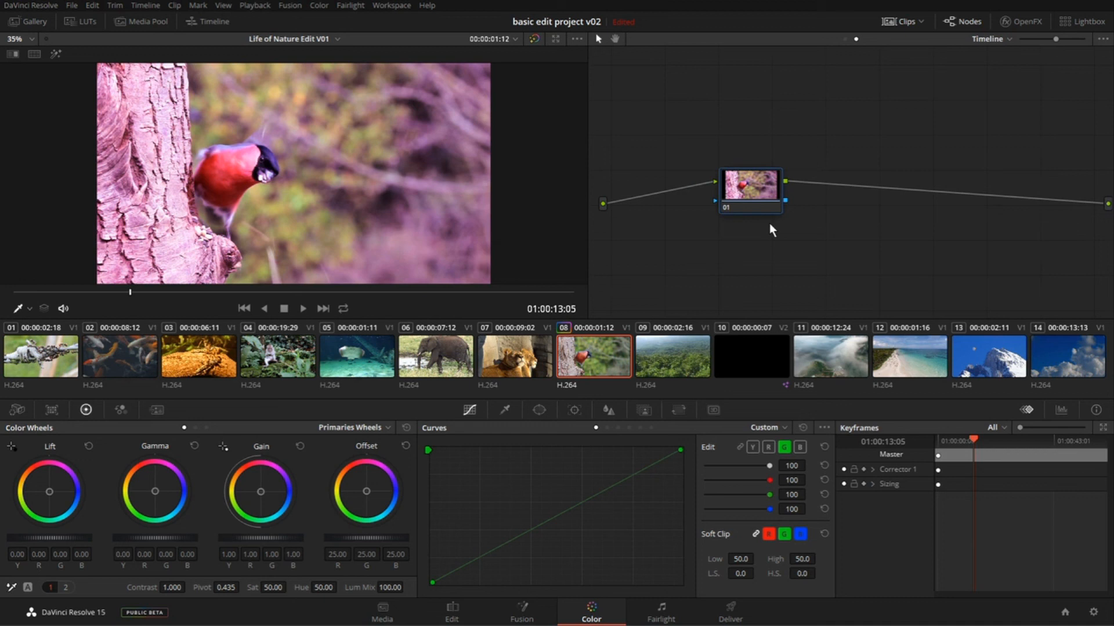
{"action": "left_click_drag", "start_coordinate": [751, 197], "coordinate": [740, 190]}
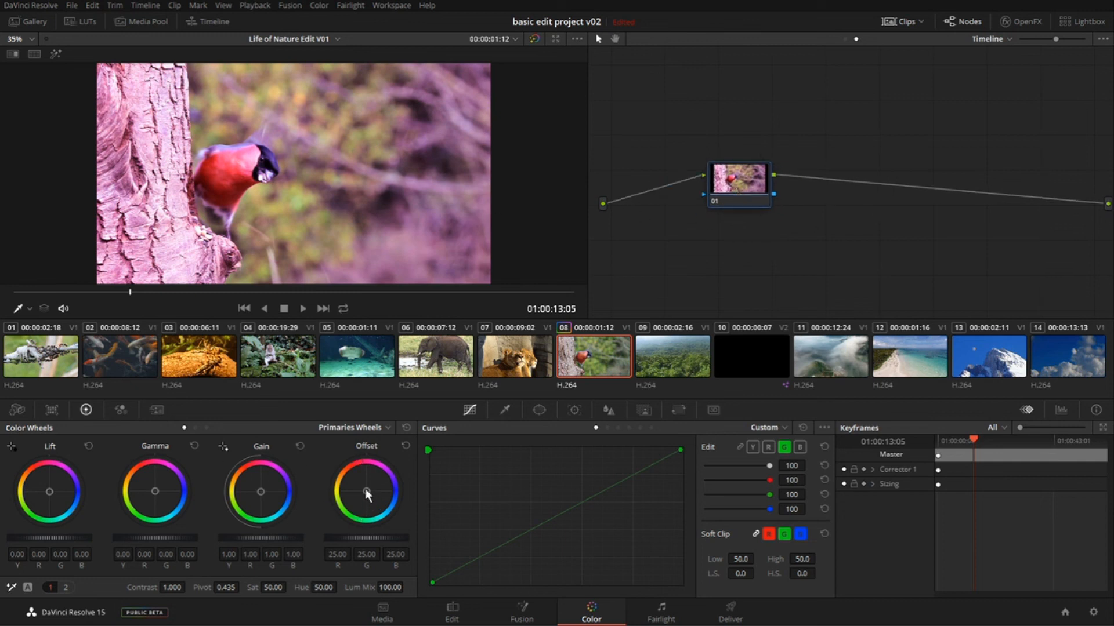
- Push the timeline node's Offset towards blue, about R -8.53, G 27.13, B 100.33, and check it on the lion, stingray, ant and beach clips
{"action": "left_click_drag", "start_coordinate": [366, 492], "coordinate": [394, 506]}
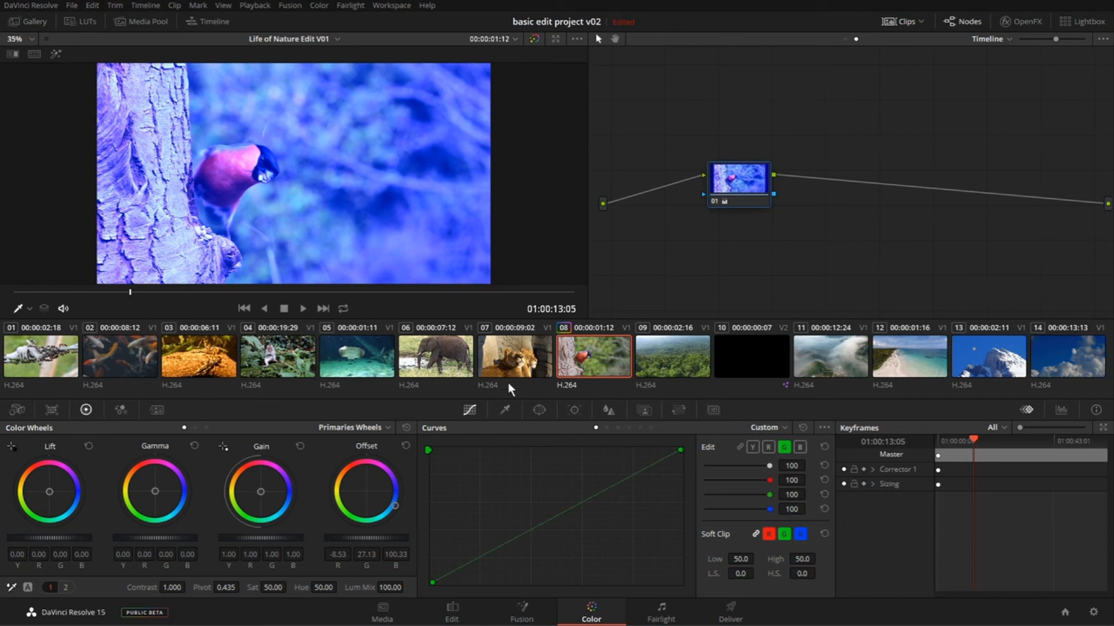
{"action": "left_click", "coordinate": [526, 359]}
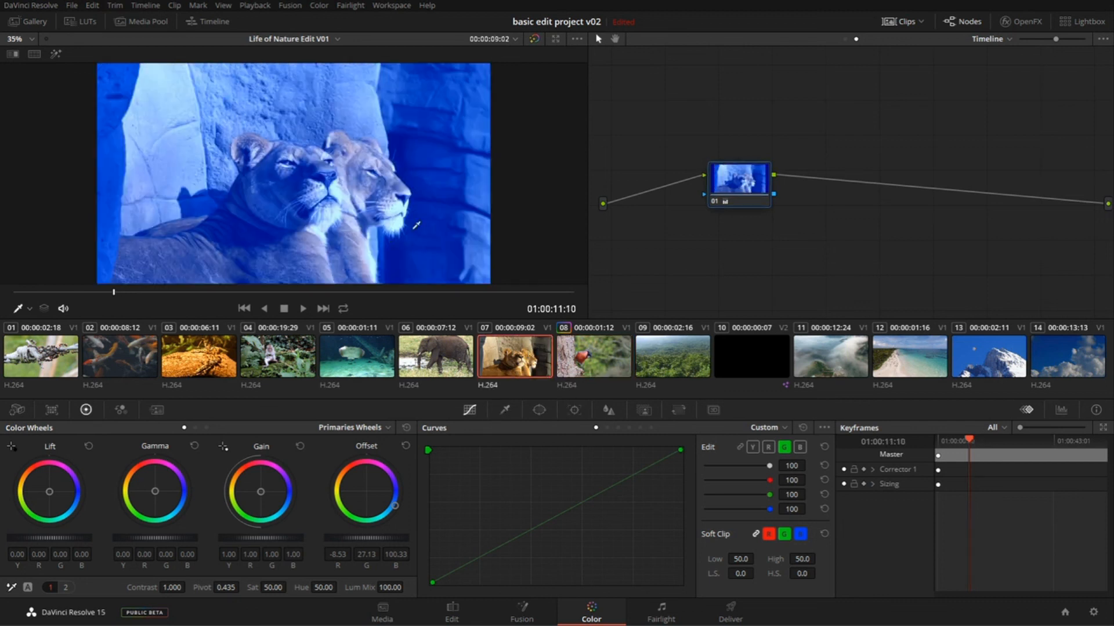
{"action": "left_click", "coordinate": [358, 363]}
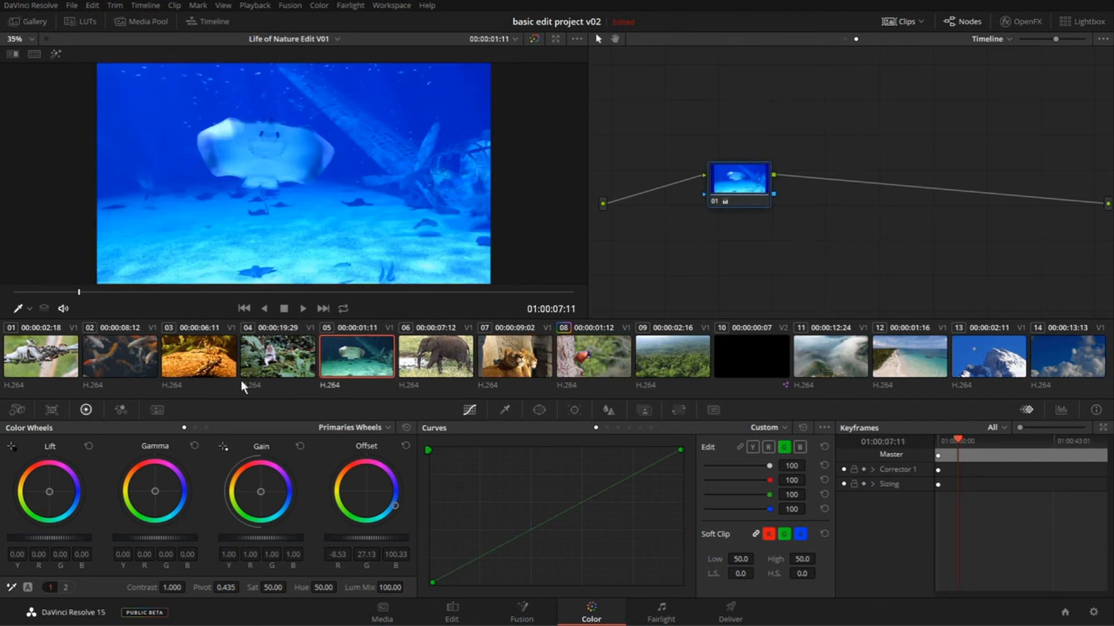
{"action": "left_click", "coordinate": [241, 377]}
{"action": "left_click", "coordinate": [51, 367]}
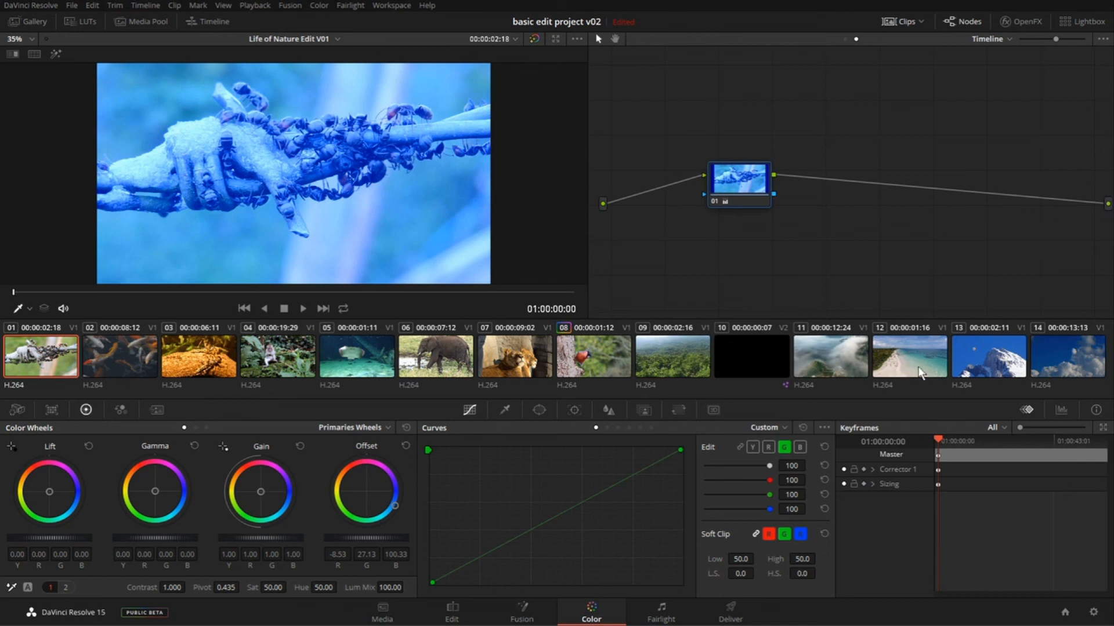
{"action": "left_click", "coordinate": [907, 353]}
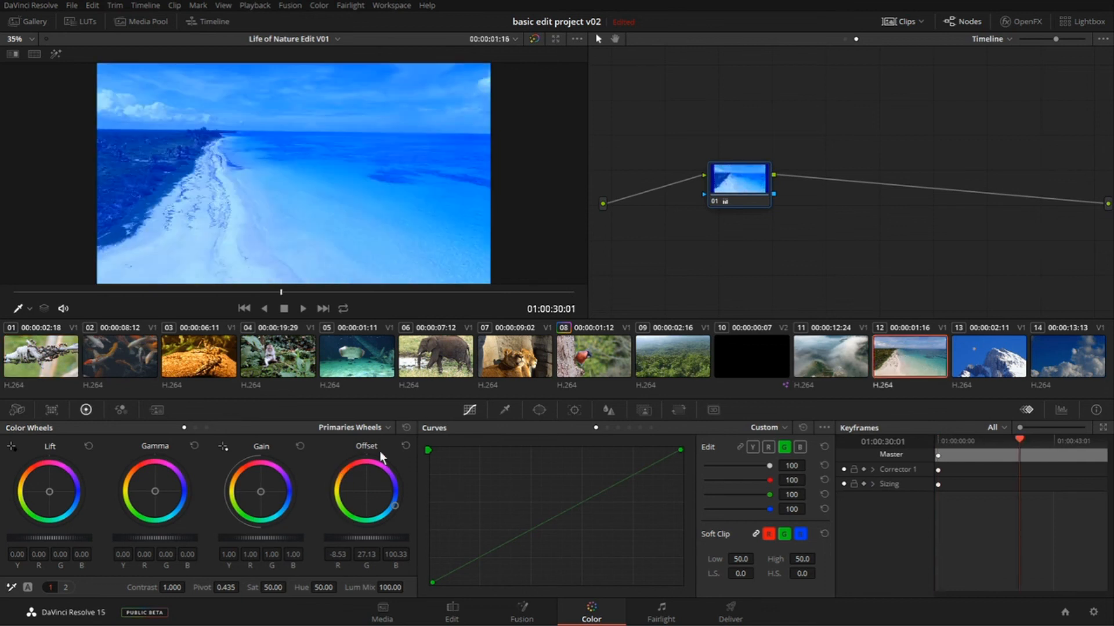
{"action": "left_click", "coordinate": [361, 355]}
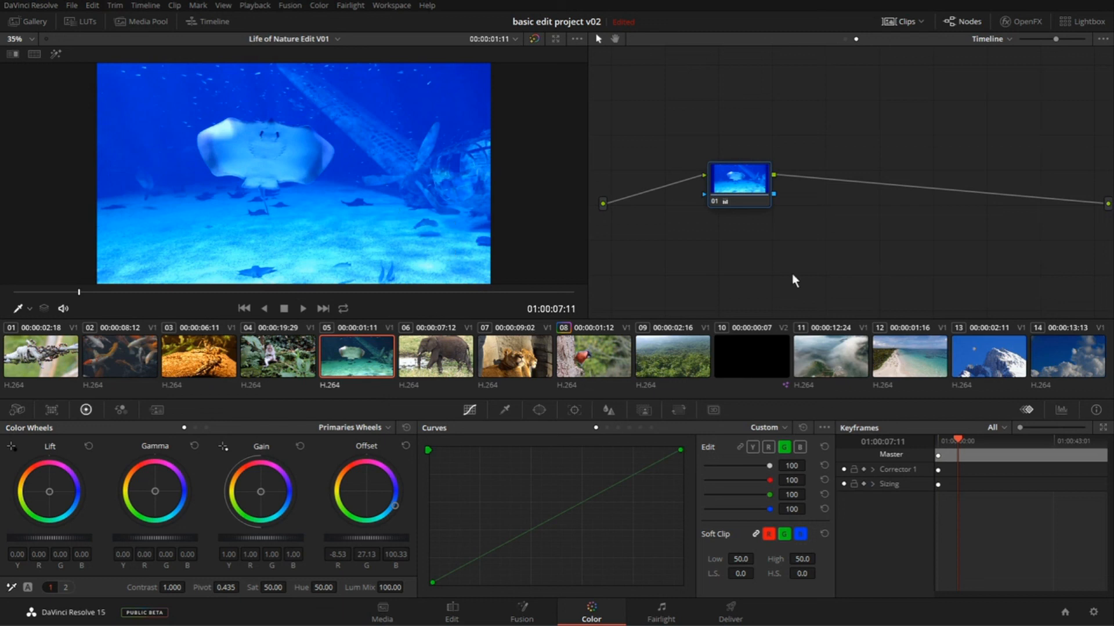
- Reset the timeline node's Offset and shape its linked custom curve into an S with raised highlights and lowered shadows
{"action": "left_click_drag", "start_coordinate": [734, 179], "coordinate": [729, 179]}
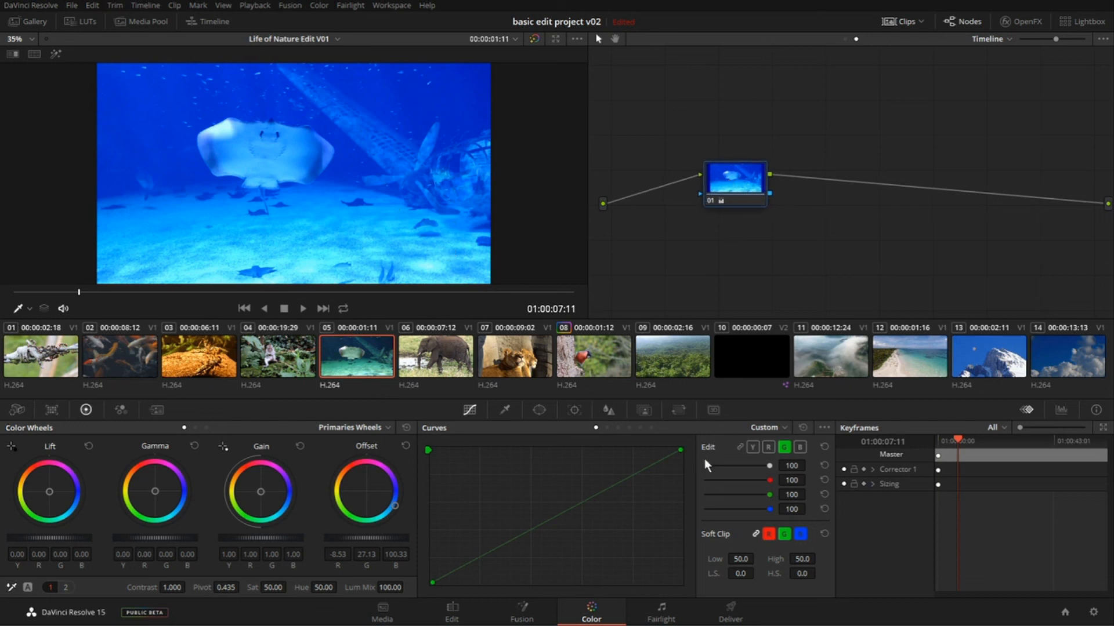
{"action": "left_click", "coordinate": [407, 446]}
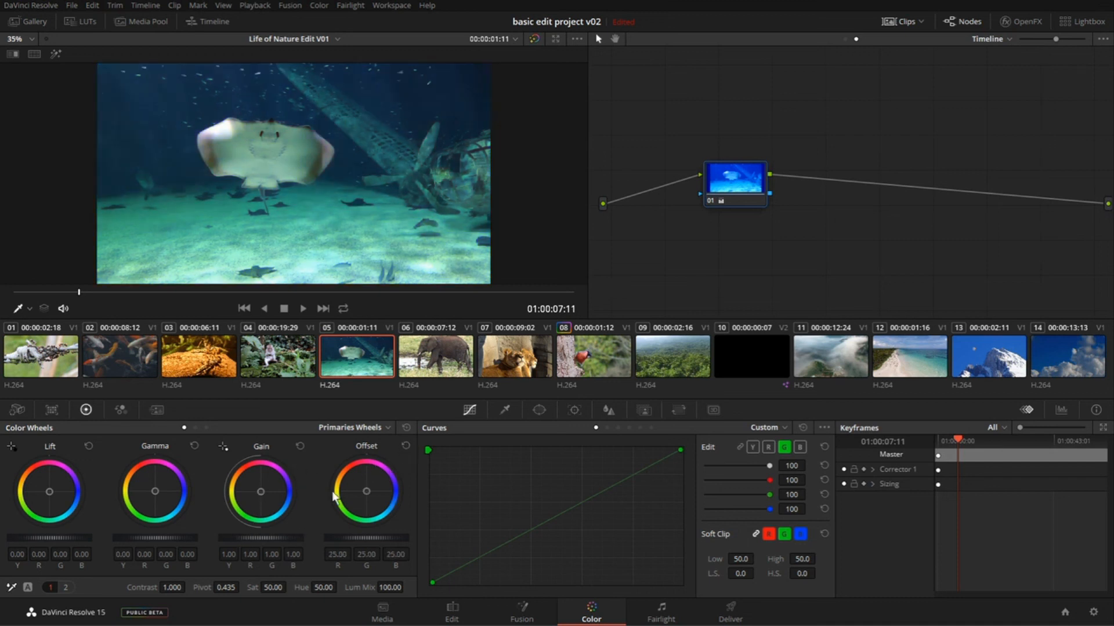
{"action": "left_click", "coordinate": [740, 447]}
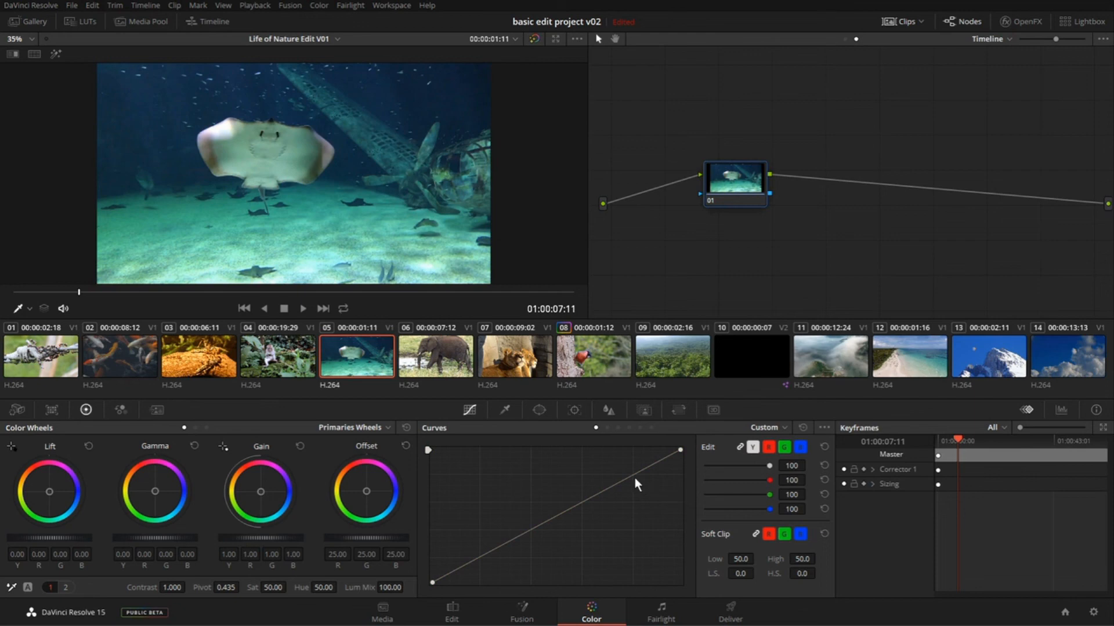
{"action": "left_click_drag", "start_coordinate": [635, 479], "coordinate": [624, 461]}
{"action": "left_click_drag", "start_coordinate": [499, 546], "coordinate": [502, 569]}
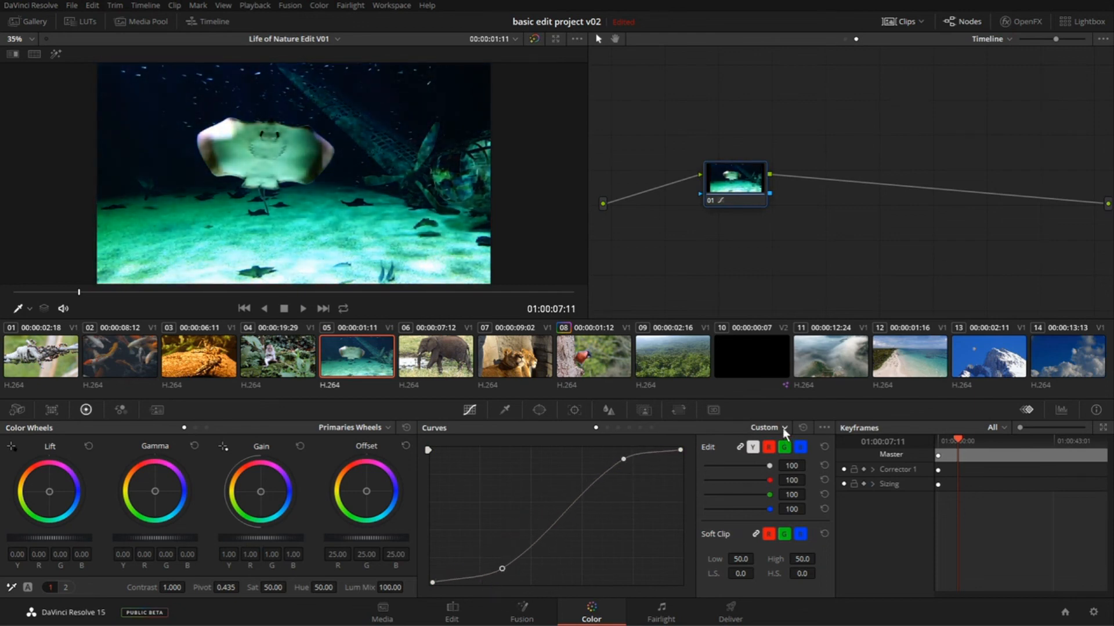
- Check the timeline-wide curve on the mountain clip 13, the locust clip 03 and the ant clip 01
{"action": "left_click", "coordinate": [991, 369]}
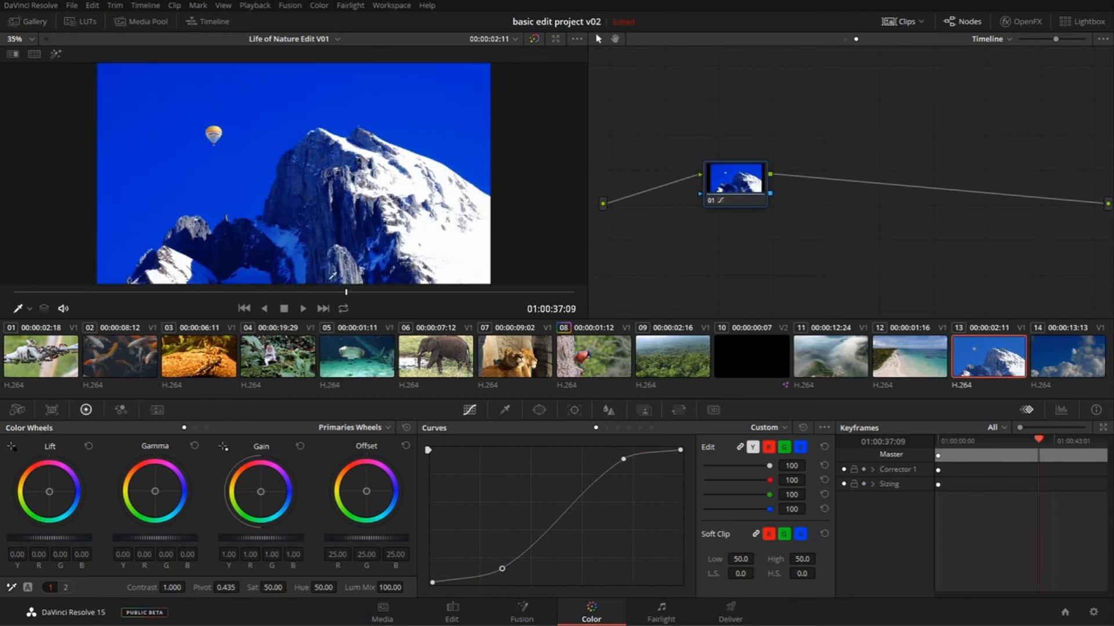
{"action": "left_click", "coordinate": [202, 366]}
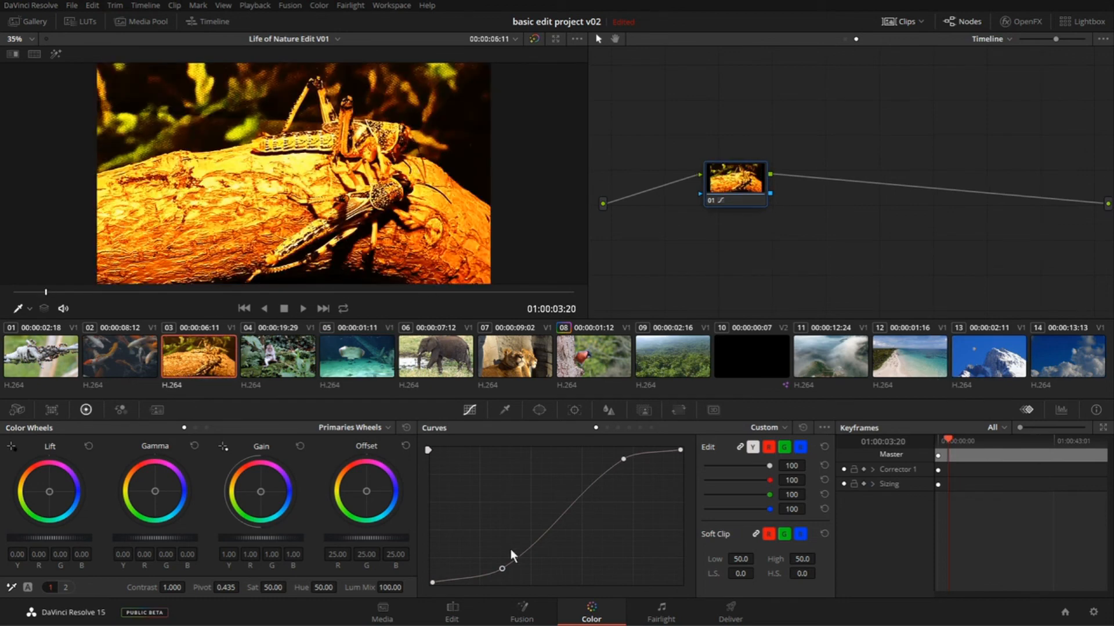
{"action": "left_click", "coordinate": [69, 373]}
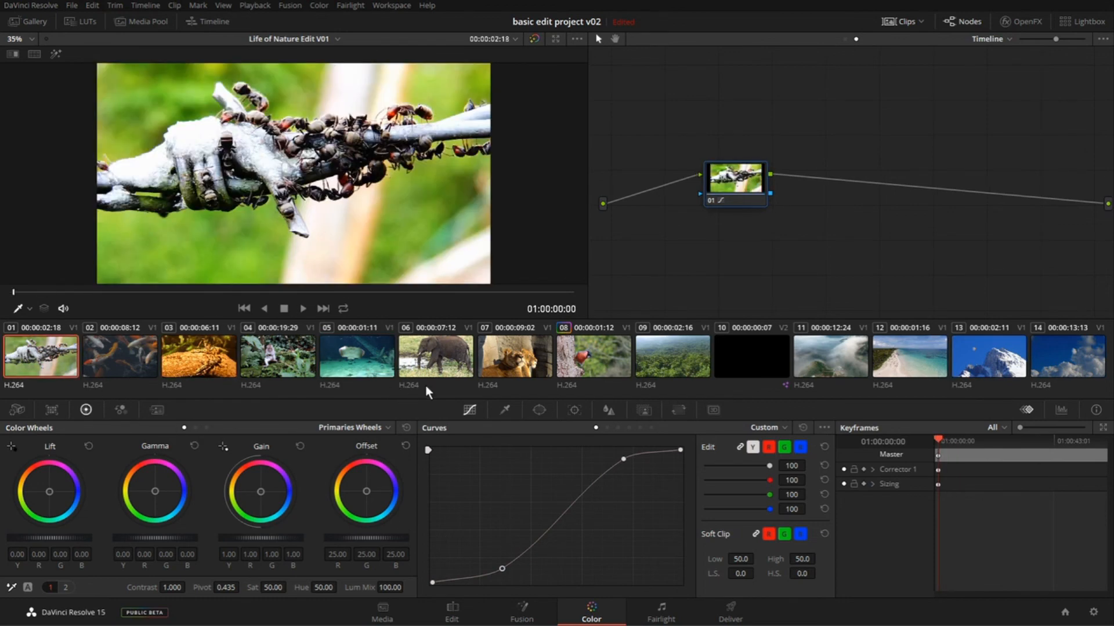
- Check the timeline-wide curve on the elephant clip 06 and the mountain clip 13
{"action": "left_click", "coordinate": [429, 362]}
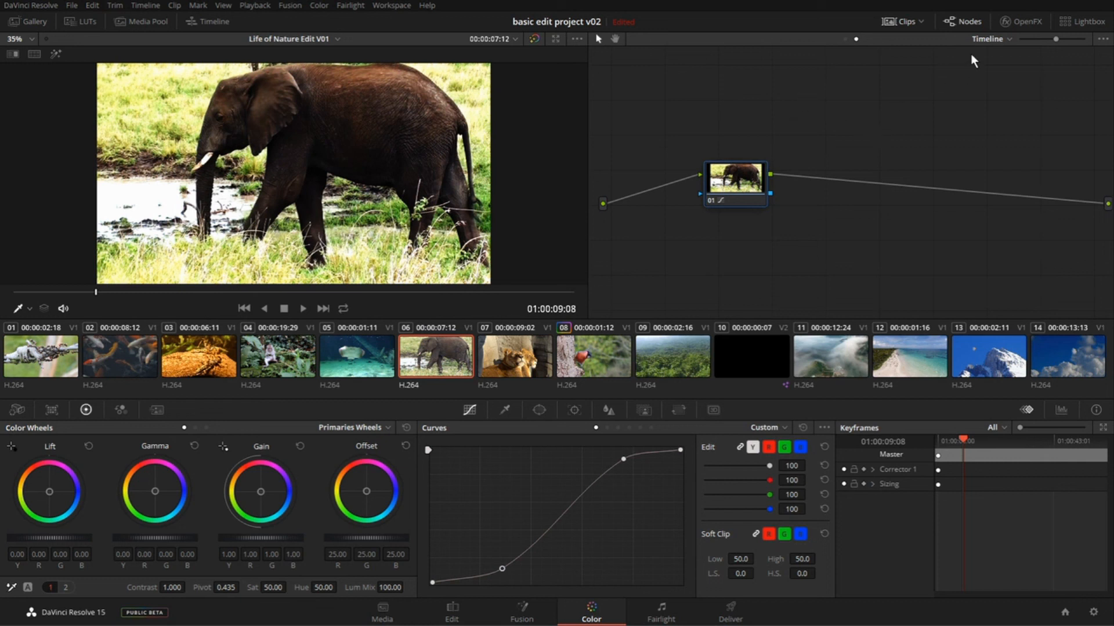
{"action": "left_click", "coordinate": [989, 40]}
{"action": "left_click", "coordinate": [966, 356]}
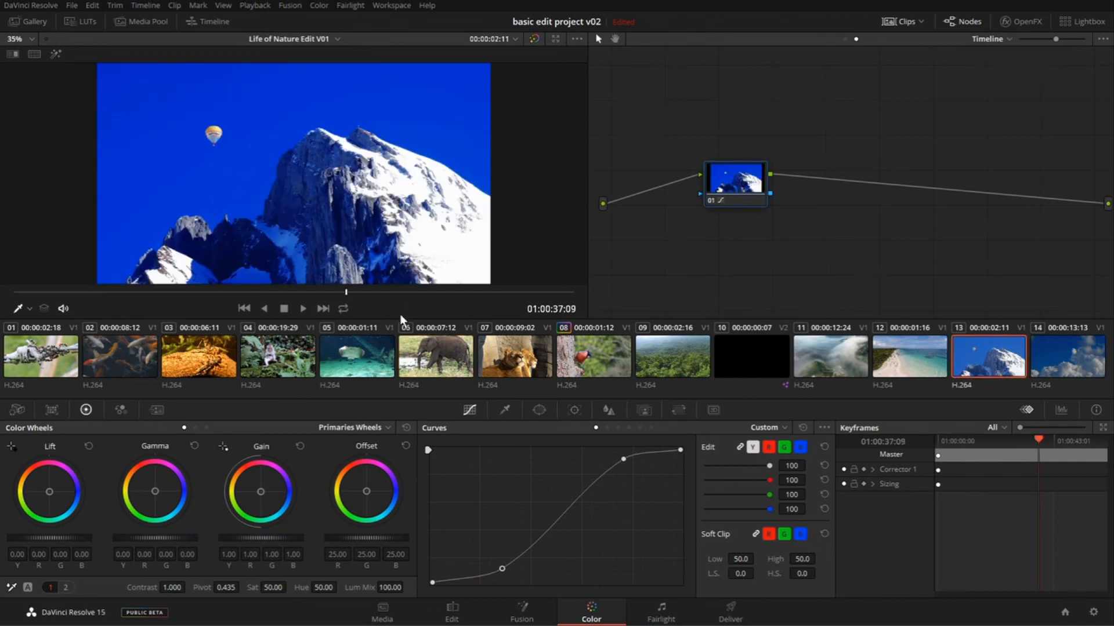
- Compare the stingray clip 05 with the timeline node disabled and enabled, leaving the node enabled
{"action": "left_click", "coordinate": [383, 369]}
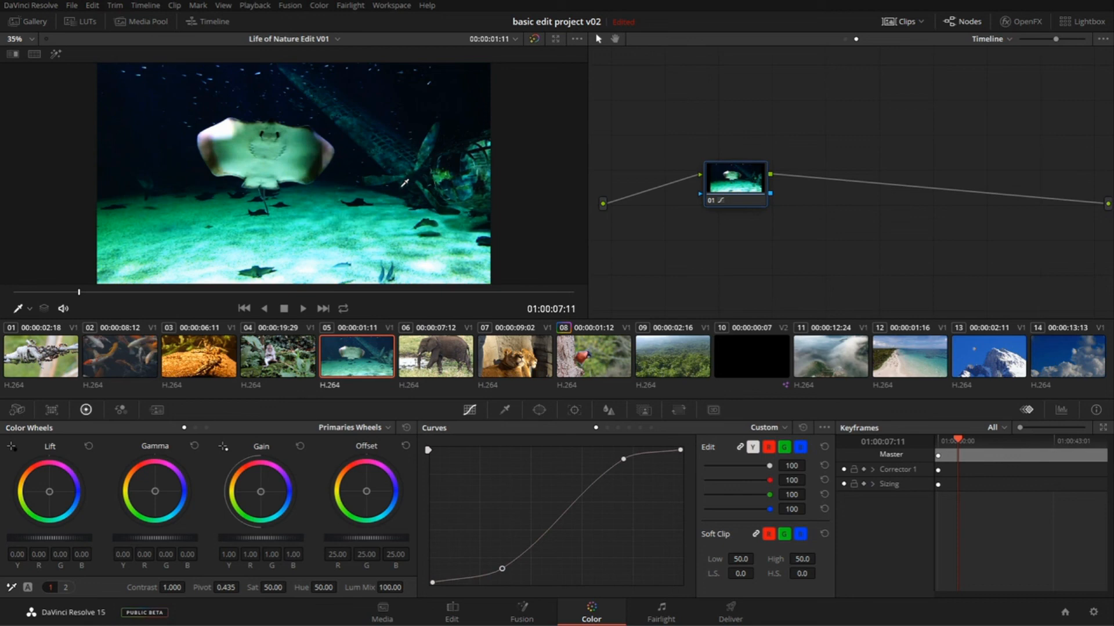
{"action": "key", "text": "ctrl+d"}
{"action": "key", "text": "ctrl+d"}
{"action": "key", "text": "ctrl+d"}
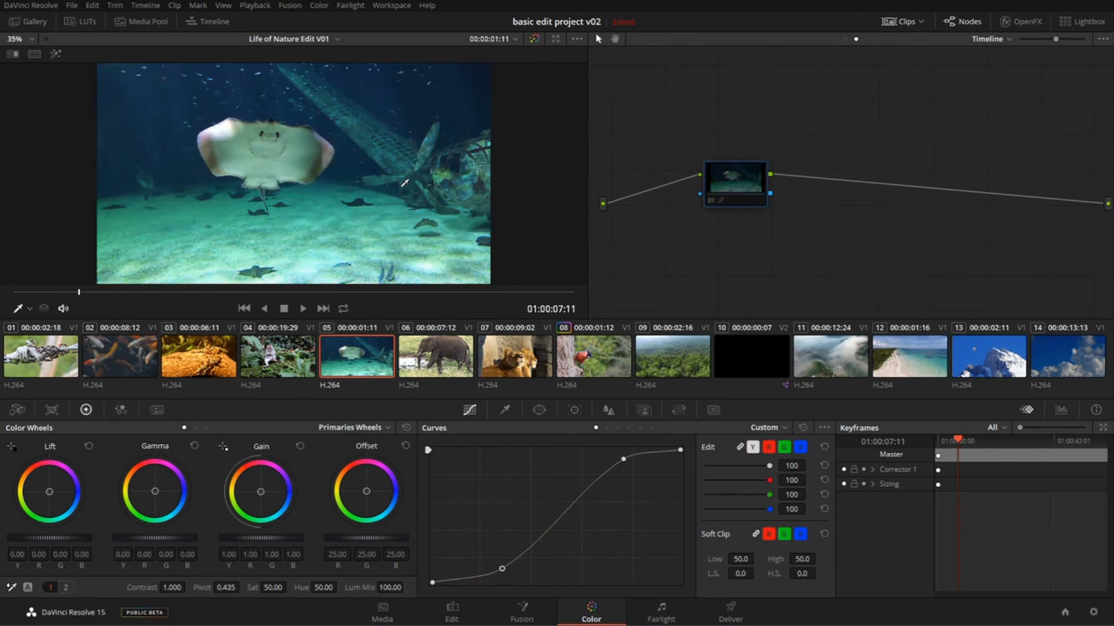
{"action": "key", "text": "ctrl+d"}
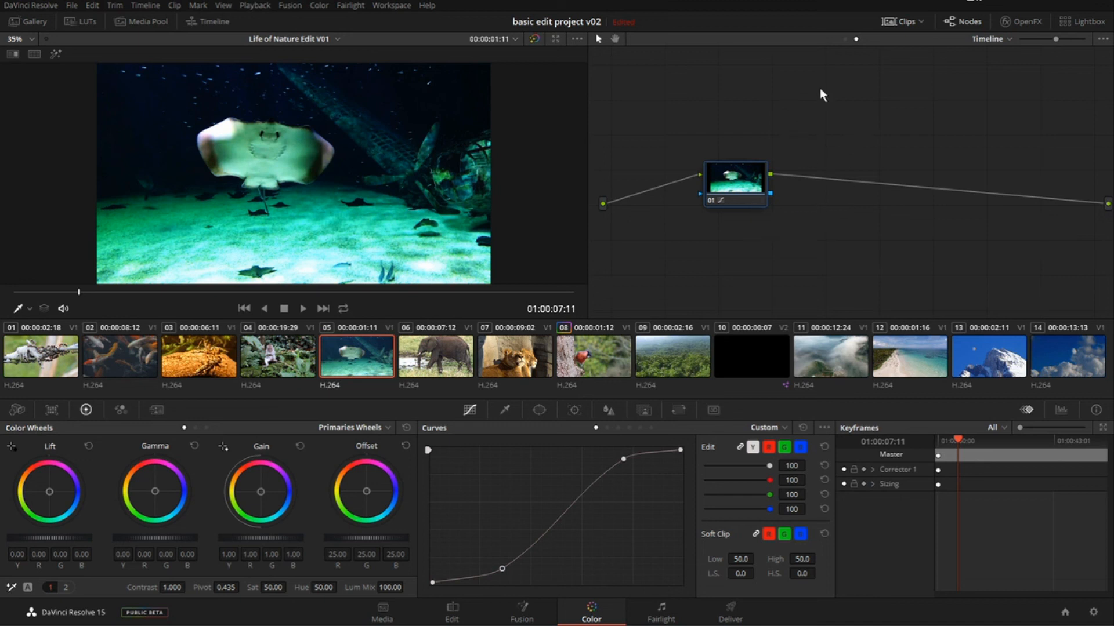
- Reset all grades and nodes in the timeline node graph and check the cloud clip 11, ant clip 01 and mountain clip 13
{"action": "right_click", "coordinate": [859, 102]}
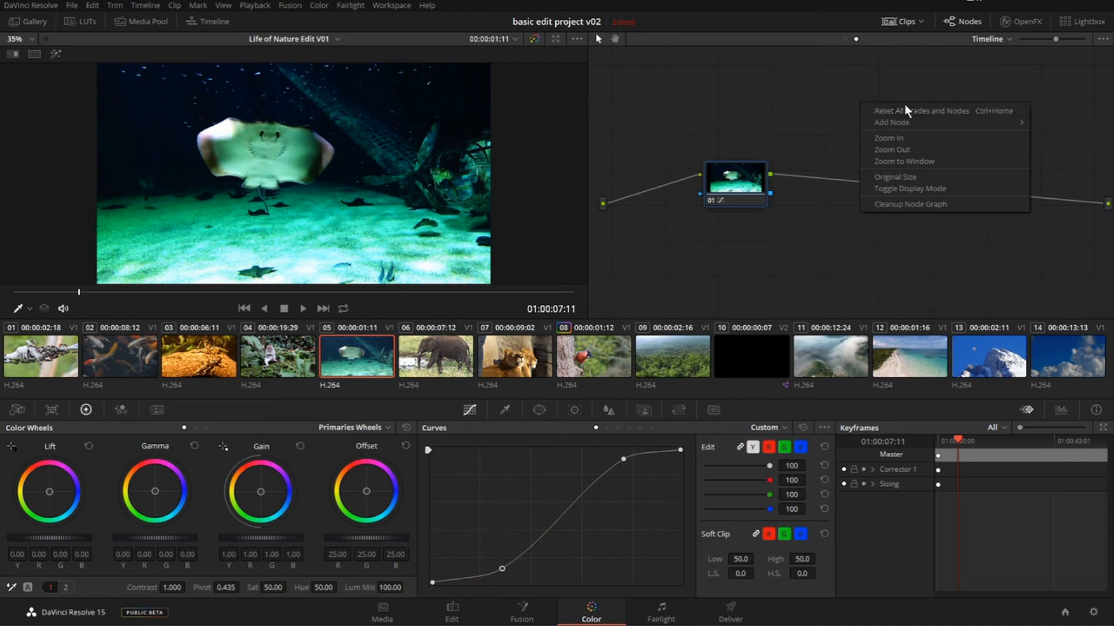
{"action": "left_click", "coordinate": [941, 111]}
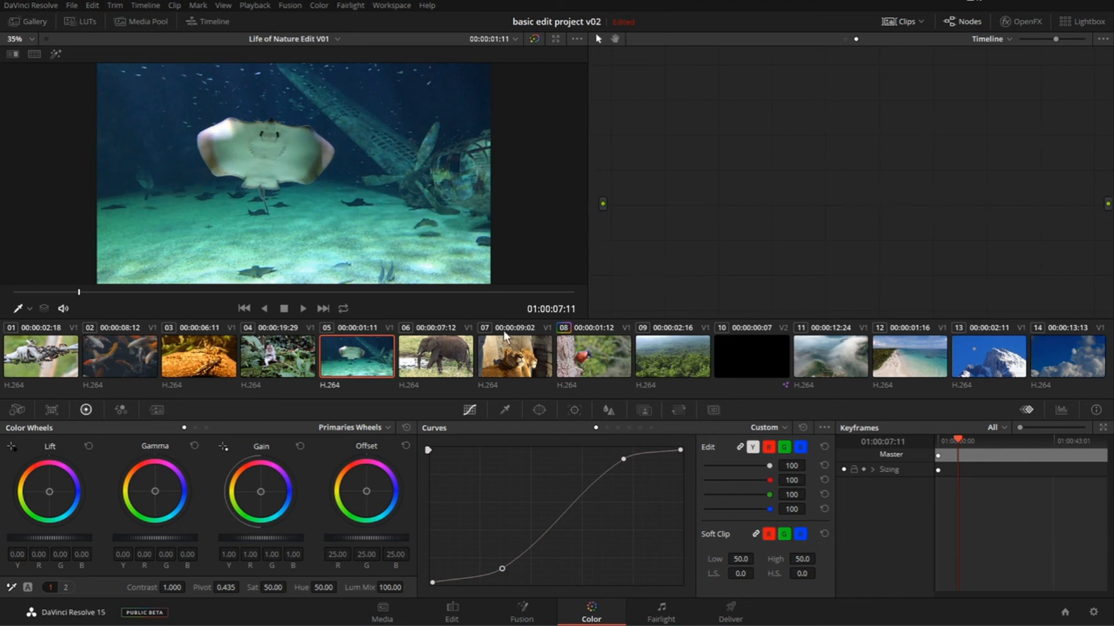
{"action": "left_click", "coordinate": [833, 358]}
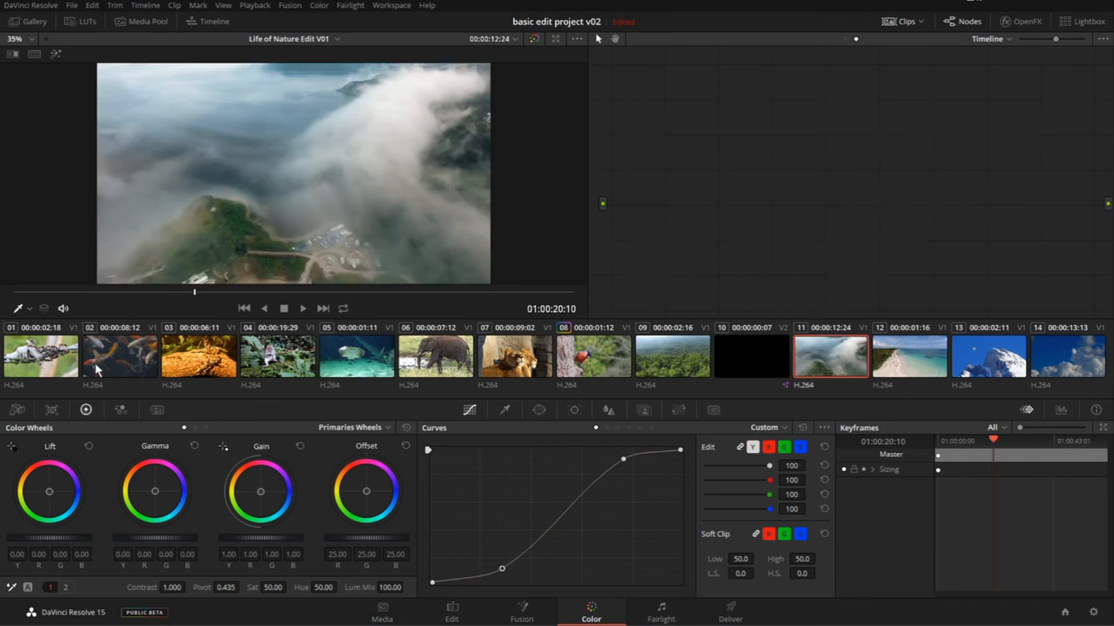
{"action": "left_click", "coordinate": [34, 368]}
{"action": "left_click", "coordinate": [955, 358]}
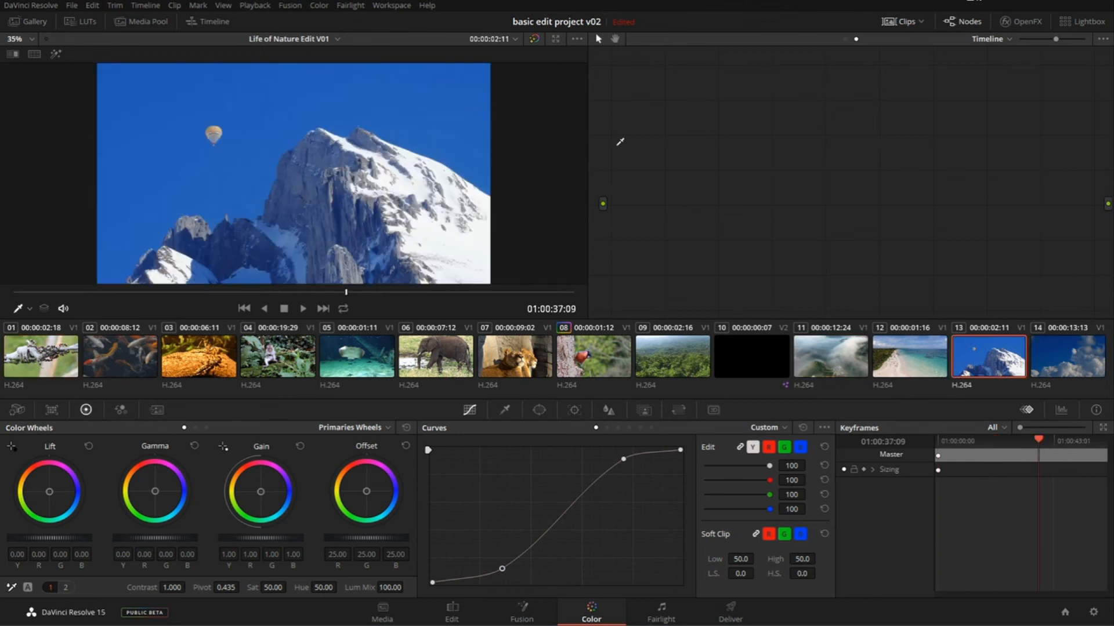
- Switch the node graph back to Clip mode and select the red bird clip 08
{"action": "left_click", "coordinate": [844, 39]}
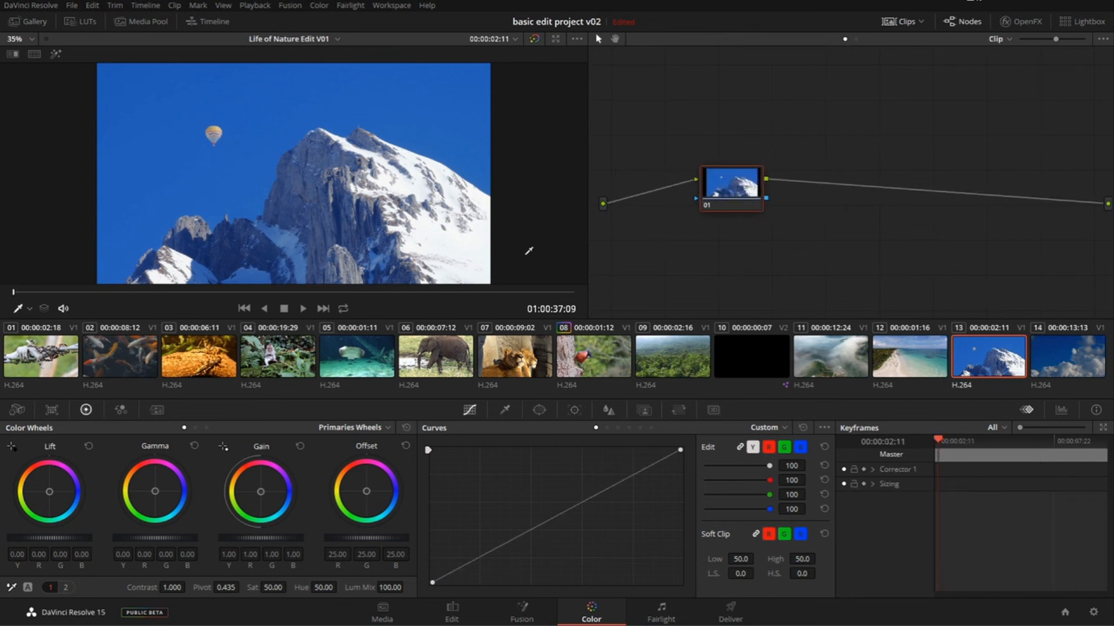
{"action": "left_click", "coordinate": [625, 346]}
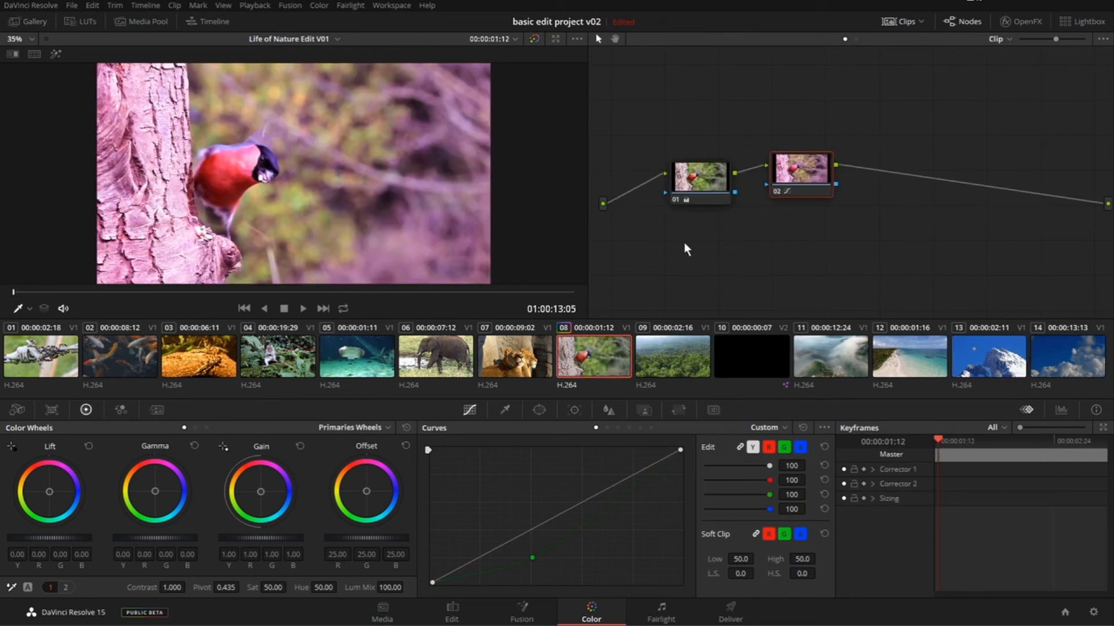